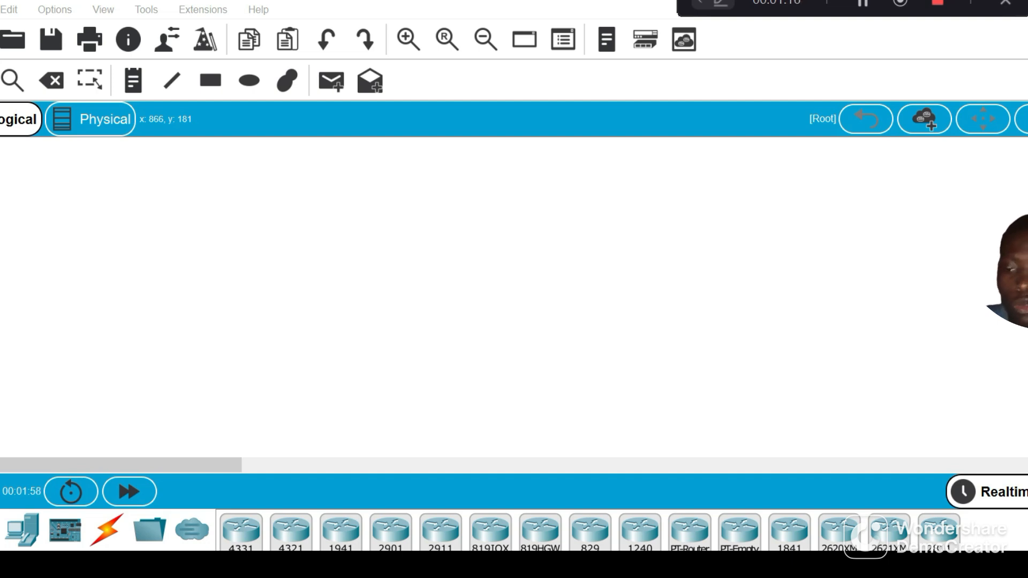
Place a 2960 switch in the middle of the empty logical workspace
{"action": "left_click", "coordinate": [21, 569]}
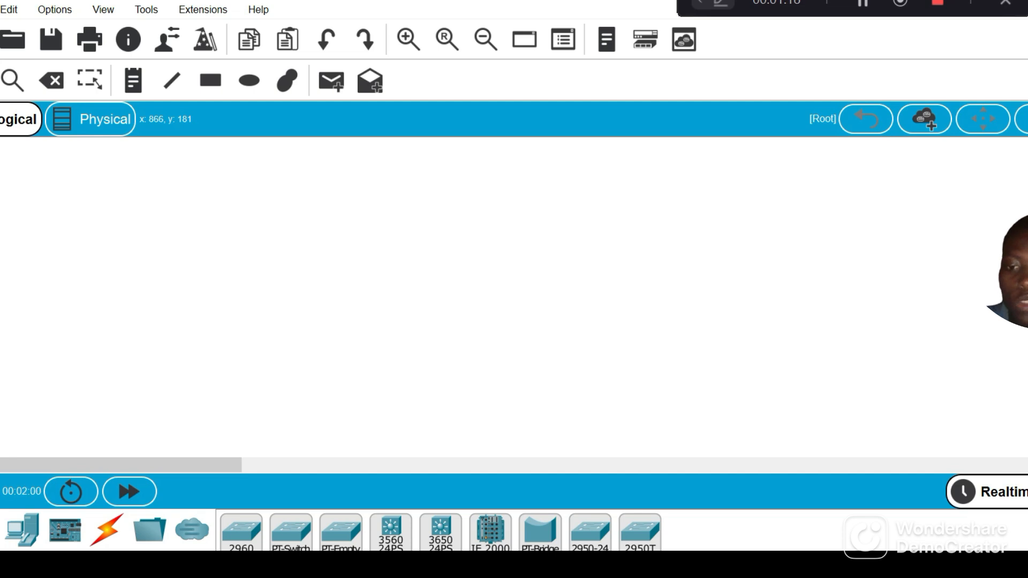
{"action": "left_click", "coordinate": [241, 530]}
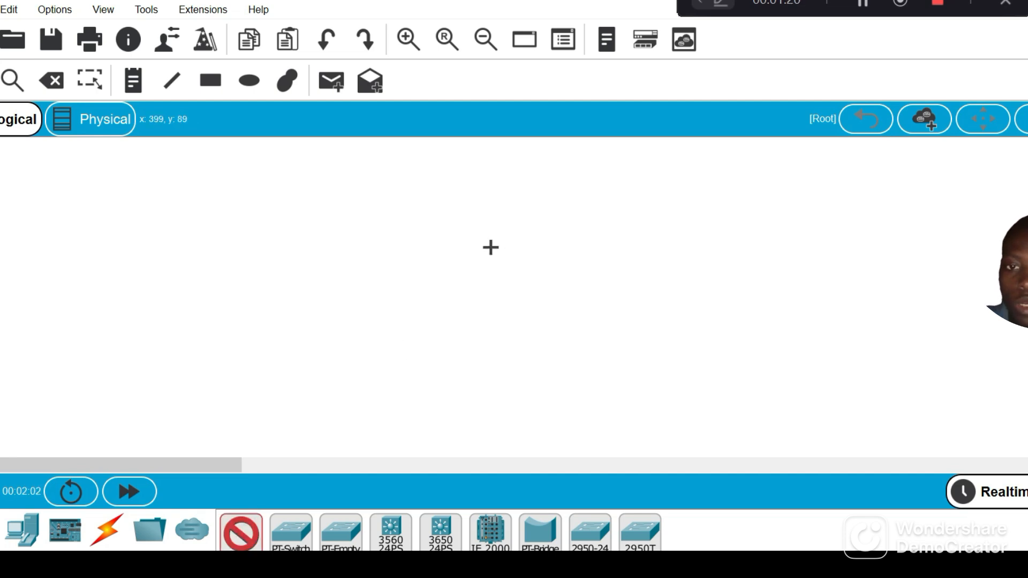
{"action": "left_click", "coordinate": [420, 270]}
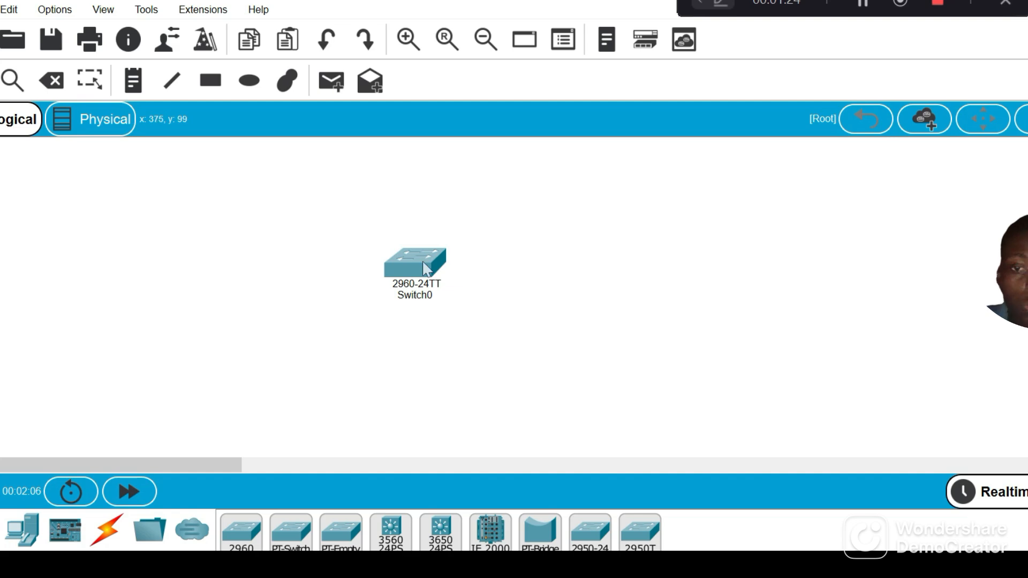
Add two PC end devices to the workspace, one on each side of the switch
{"action": "mouse_move", "coordinate": [426, 268]}
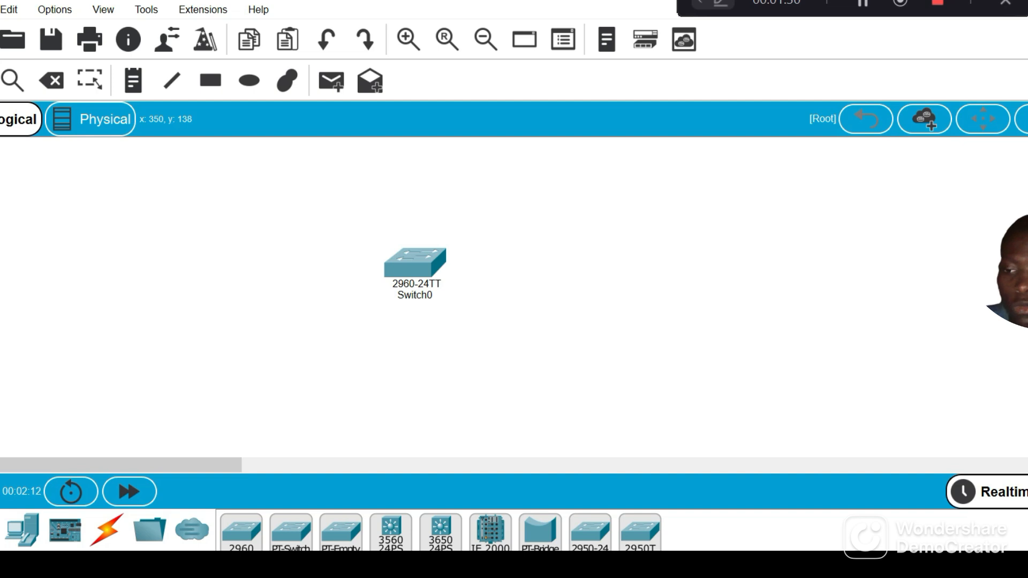
{"action": "left_click", "coordinate": [22, 530]}
{"action": "left_click_drag", "start_coordinate": [241, 530], "coordinate": [241, 533]}
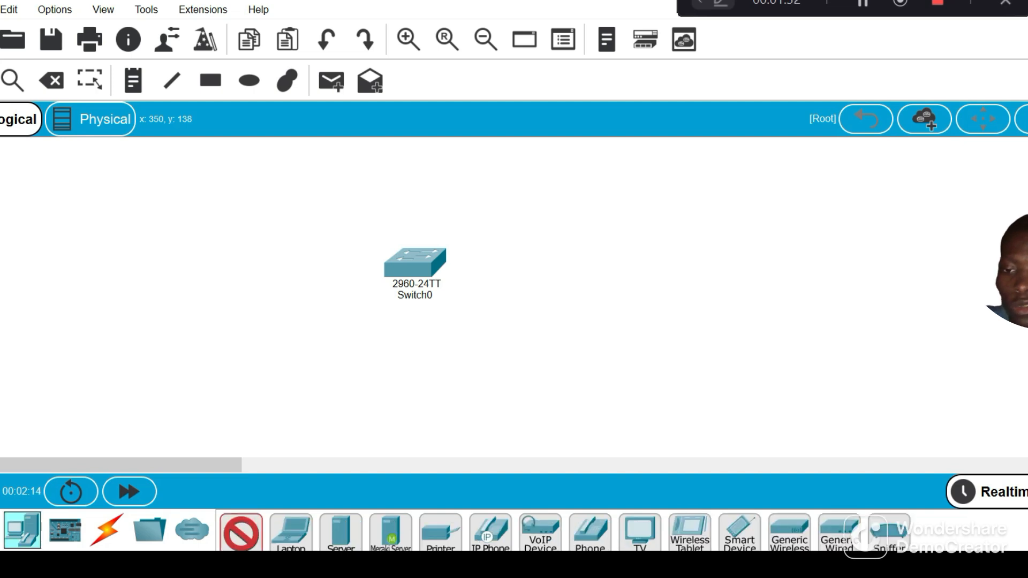
{"action": "left_click_drag", "start_coordinate": [291, 351], "coordinate": [238, 204]}
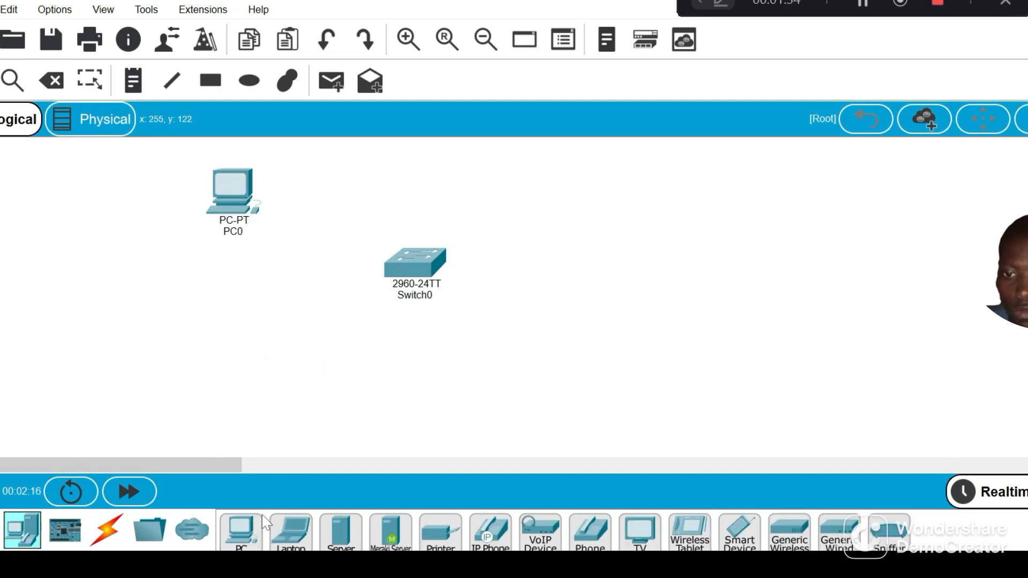
{"action": "left_click_drag", "start_coordinate": [250, 537], "coordinate": [702, 246]}
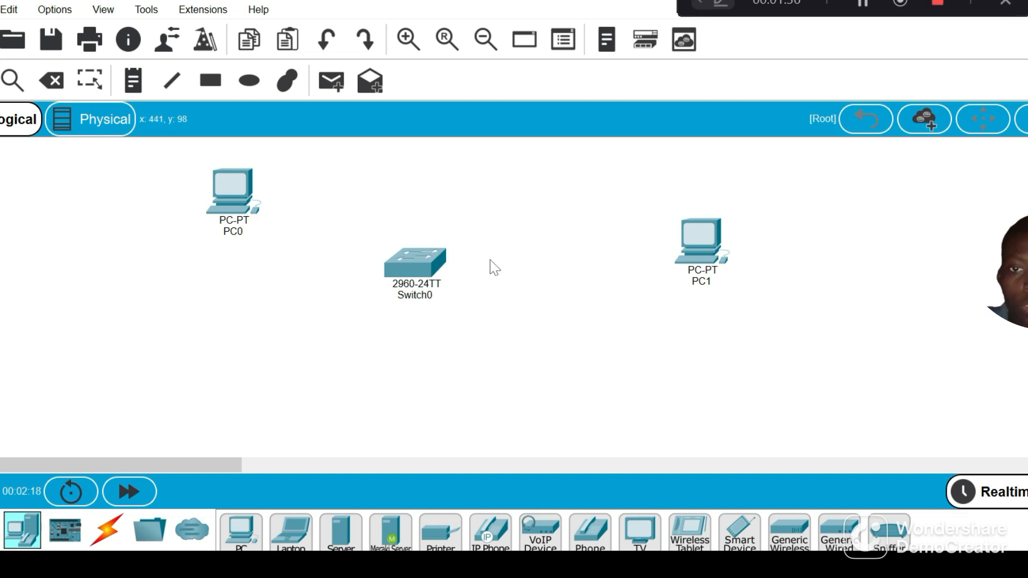
Rearrange PC0, Switch0 and PC1 into a level row with the switch midway between the PCs
{"action": "left_click_drag", "start_coordinate": [420, 254], "coordinate": [460, 218]}
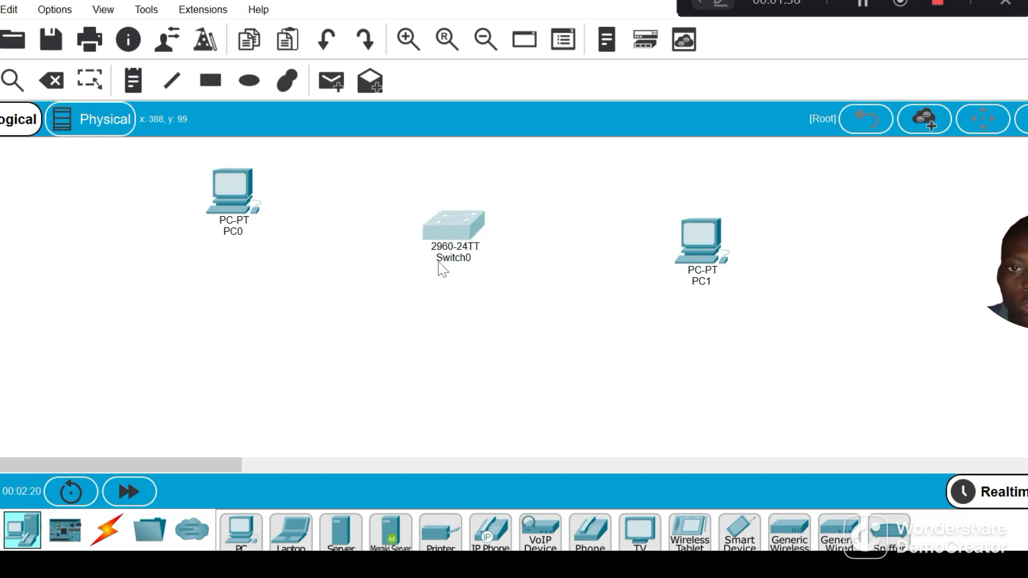
{"action": "left_click_drag", "start_coordinate": [231, 178], "coordinate": [249, 255]}
{"action": "left_click_drag", "start_coordinate": [464, 225], "coordinate": [468, 259]}
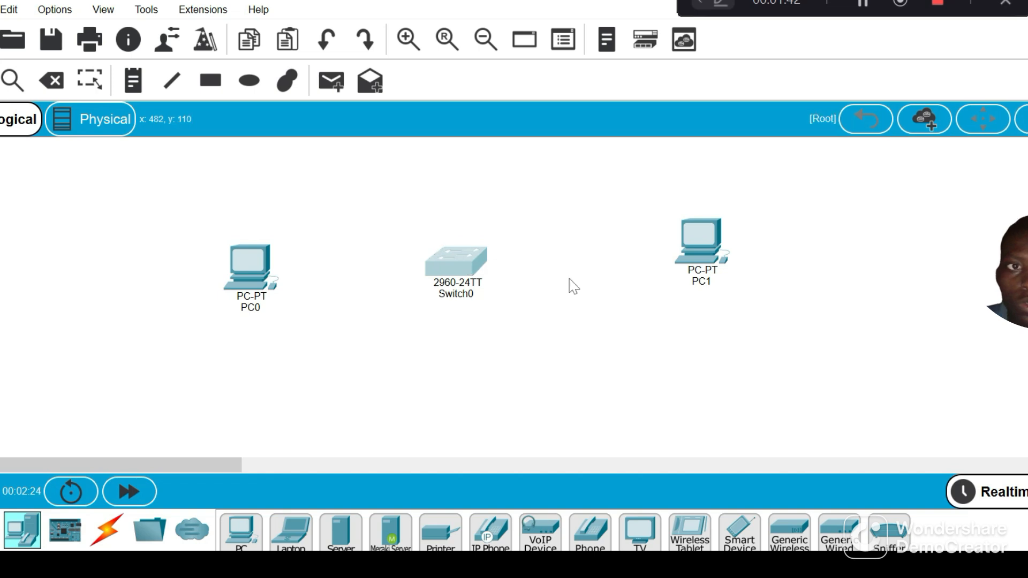
{"action": "left_click_drag", "start_coordinate": [699, 241], "coordinate": [707, 270]}
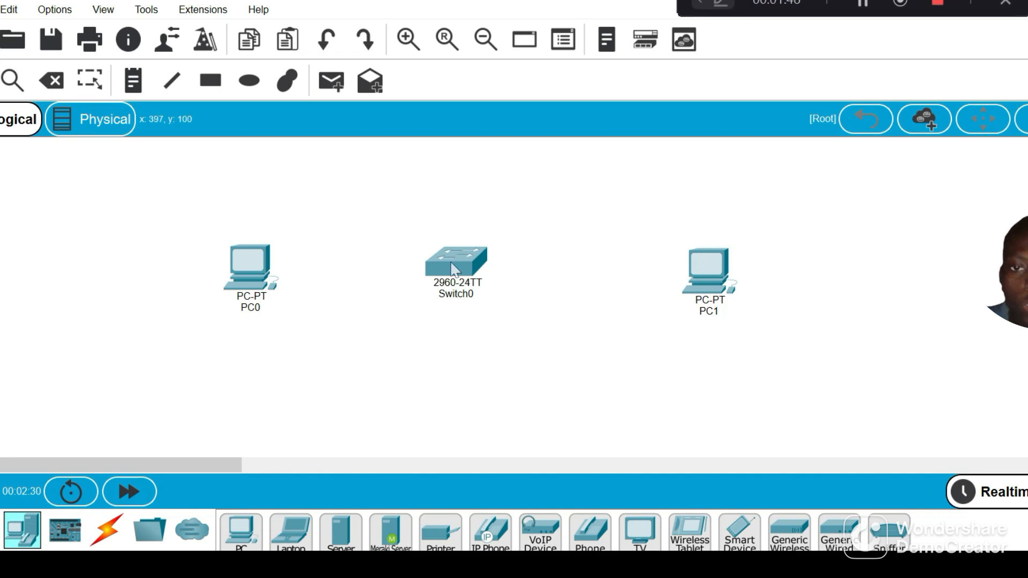
{"action": "left_click_drag", "start_coordinate": [453, 271], "coordinate": [480, 270]}
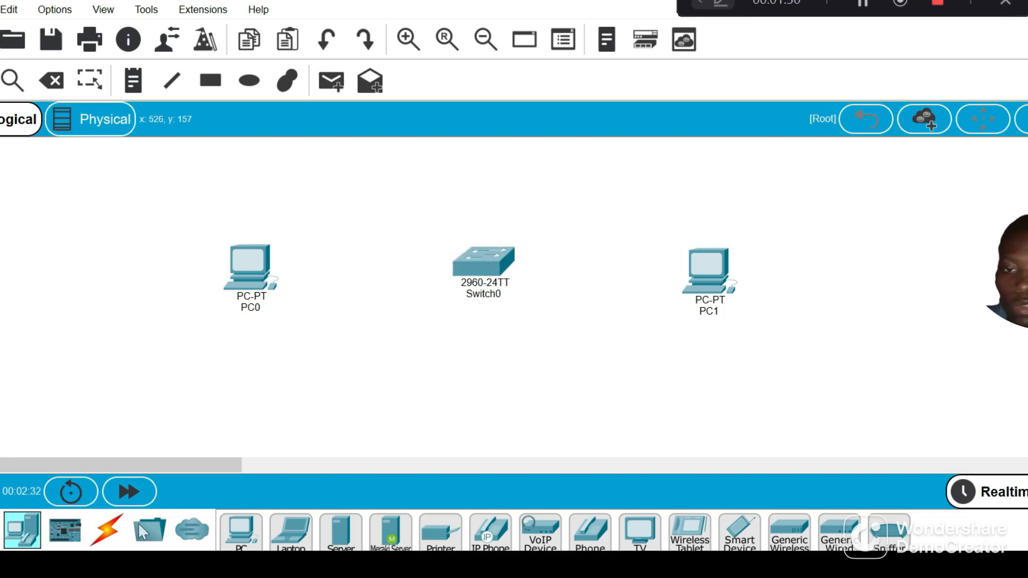
Connect PC0's FastEthernet0 port to Switch0's FastEthernet0/1 port with a copper straight-through cable
{"action": "mouse_move", "coordinate": [491, 252]}
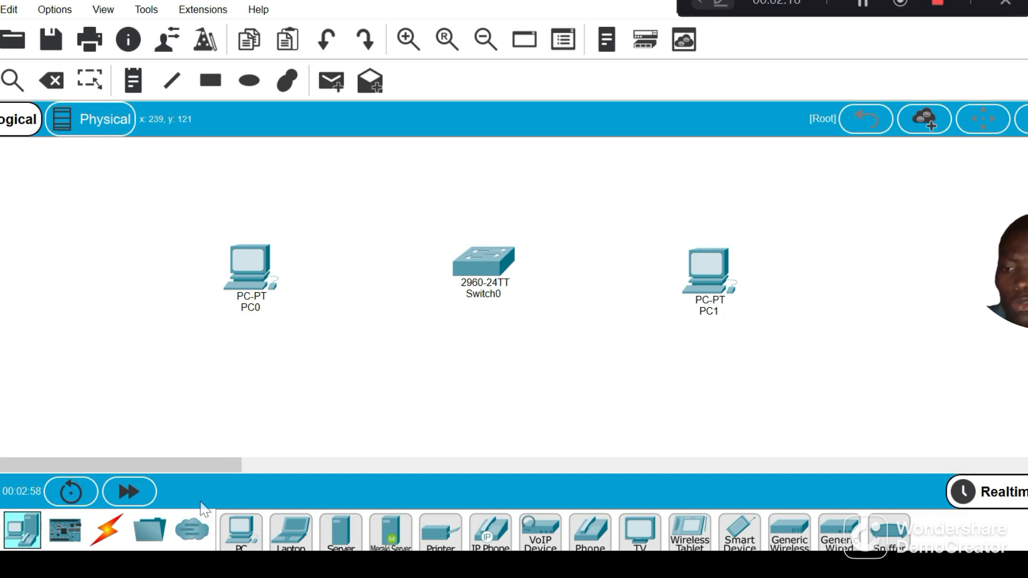
{"action": "left_click", "coordinate": [109, 531]}
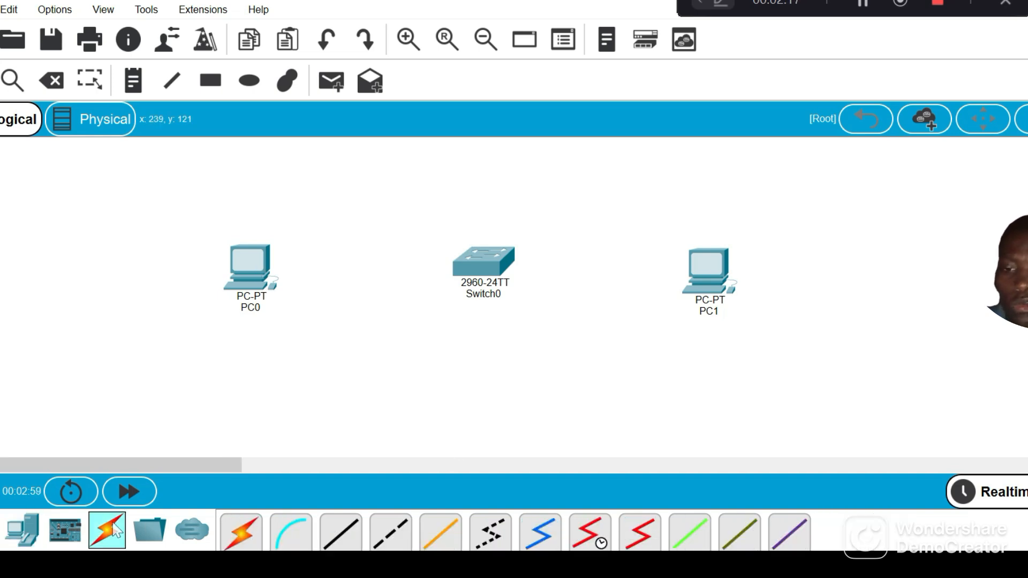
{"action": "left_click", "coordinate": [341, 538]}
{"action": "left_click", "coordinate": [264, 267]}
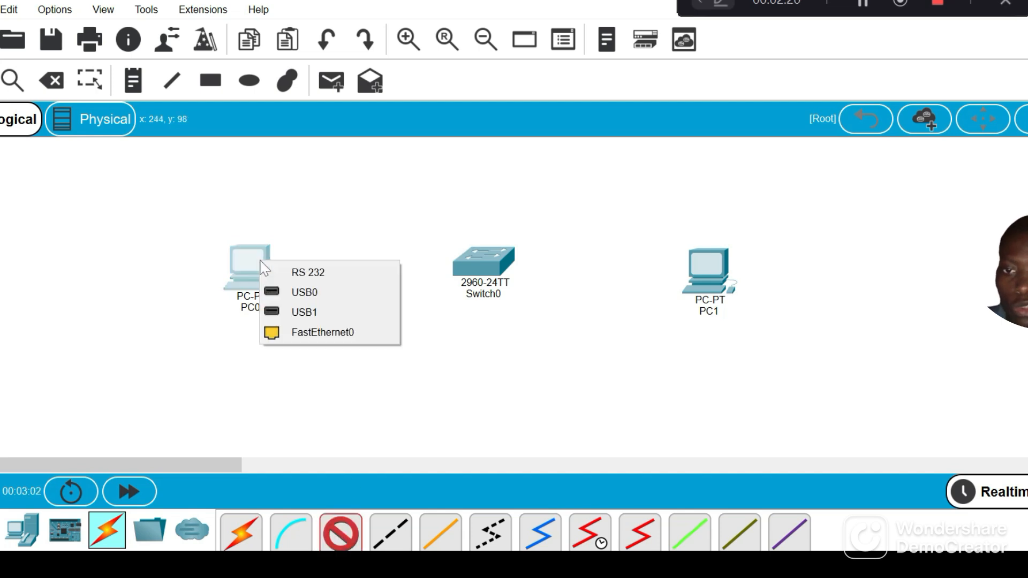
{"action": "left_click", "coordinate": [315, 335]}
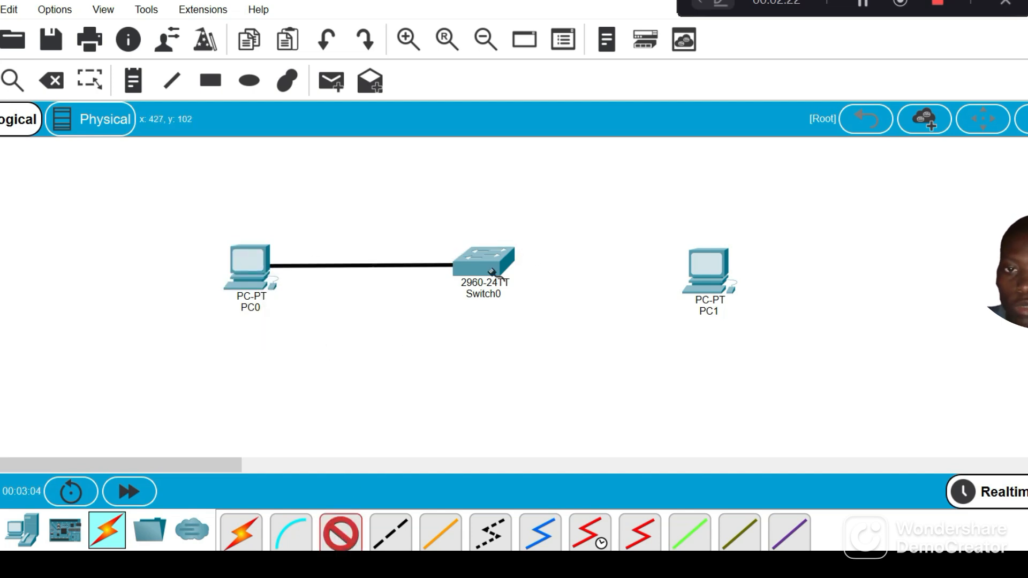
{"action": "left_click", "coordinate": [491, 271]}
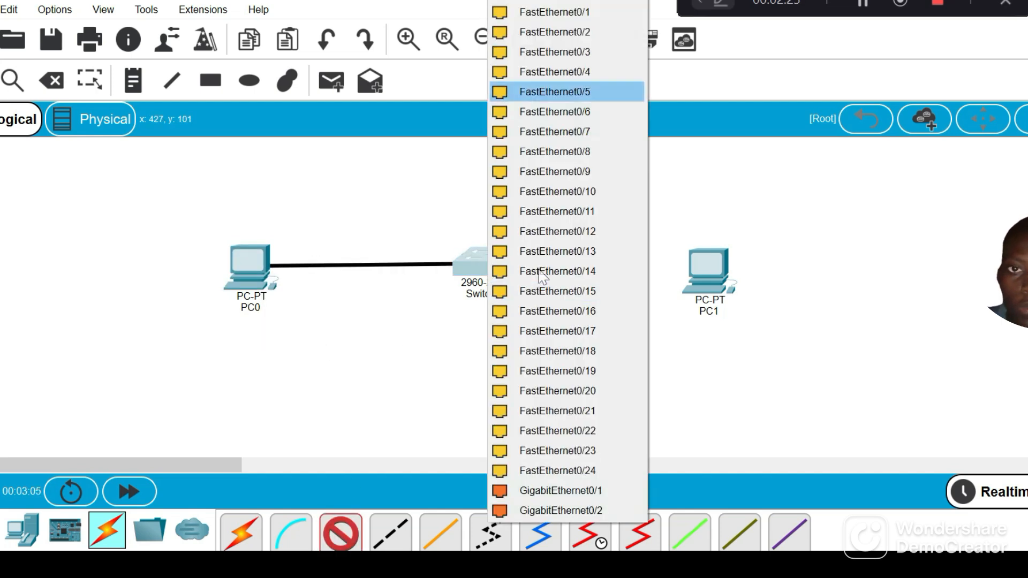
{"action": "left_click", "coordinate": [602, 14]}
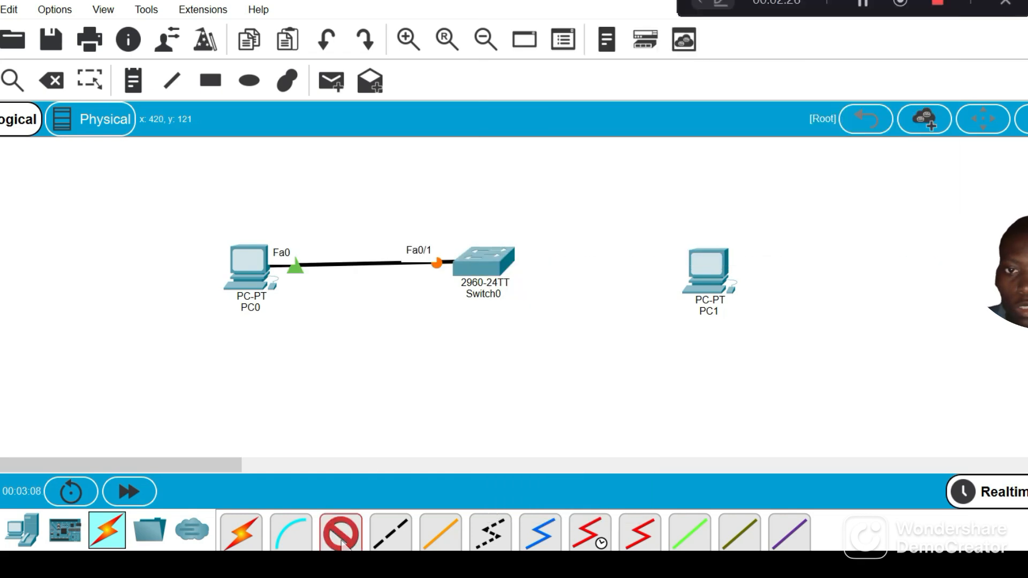
Cable Switch0's FastEthernet0/2 port to PC1's FastEthernet0 port with copper straight-through, and move PC1 farther from the switch
{"action": "left_click", "coordinate": [493, 267]}
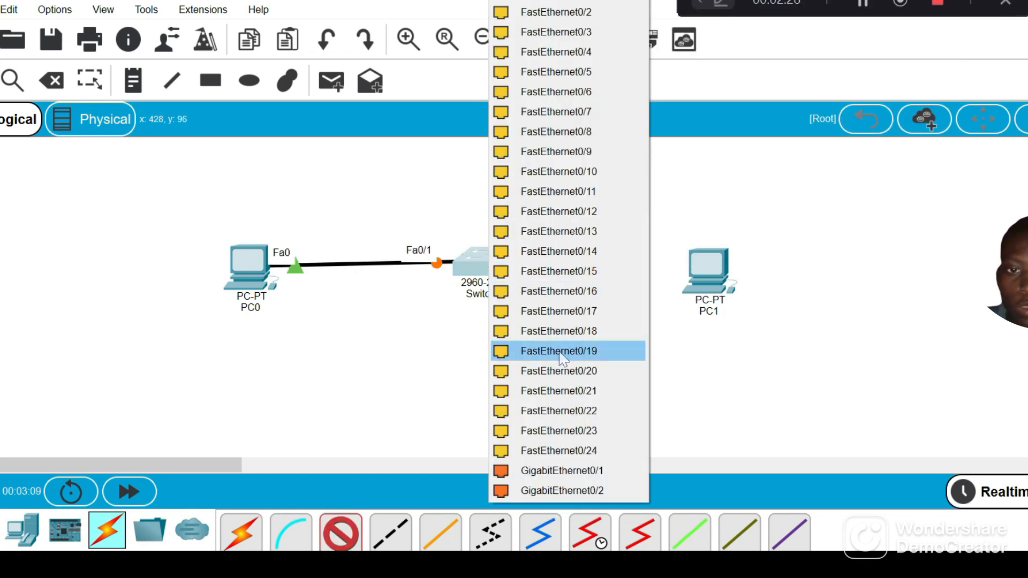
{"action": "left_click", "coordinate": [576, 23]}
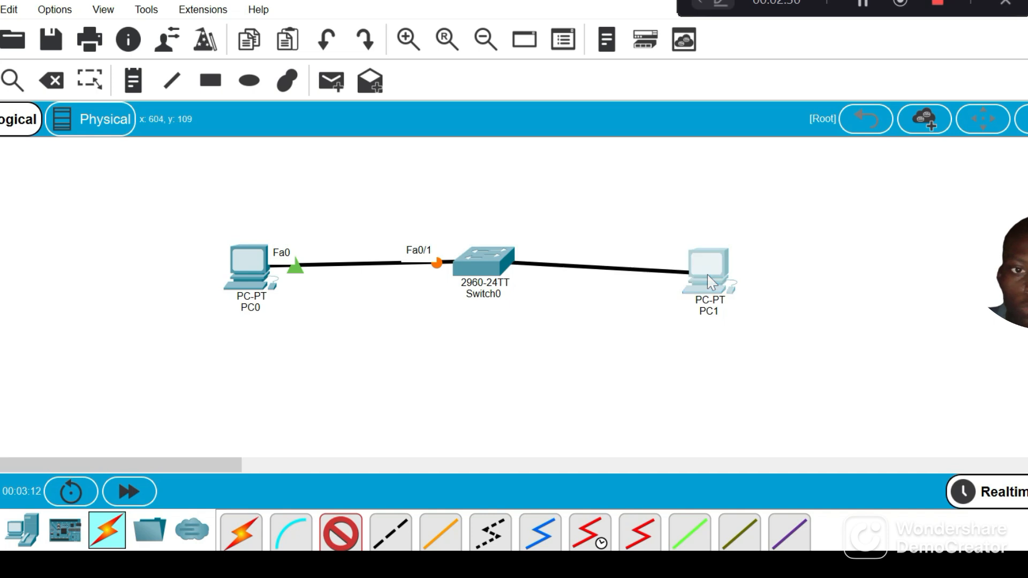
{"action": "left_click", "coordinate": [711, 282]}
{"action": "left_click", "coordinate": [764, 348]}
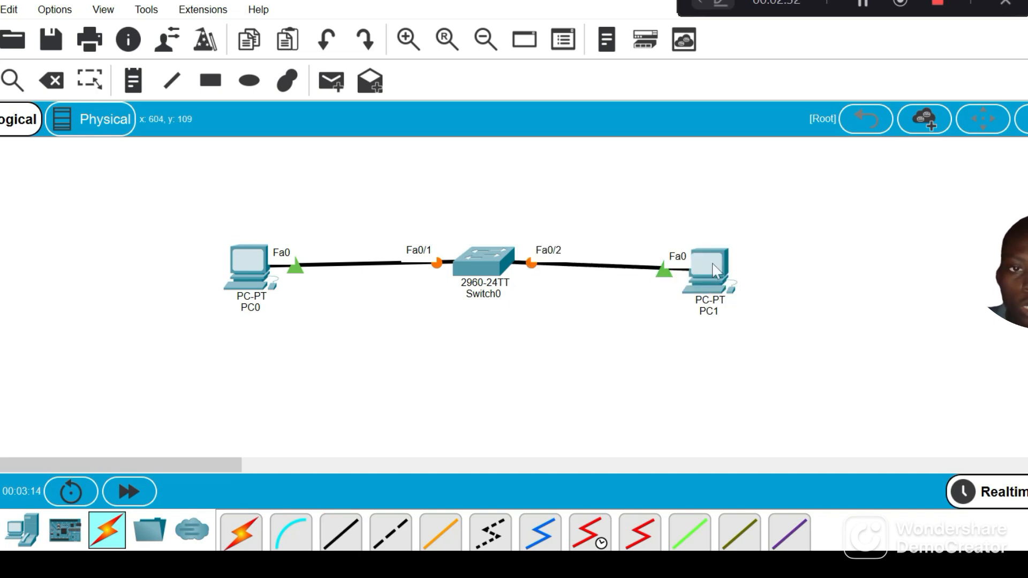
{"action": "left_click_drag", "start_coordinate": [715, 271], "coordinate": [777, 256]}
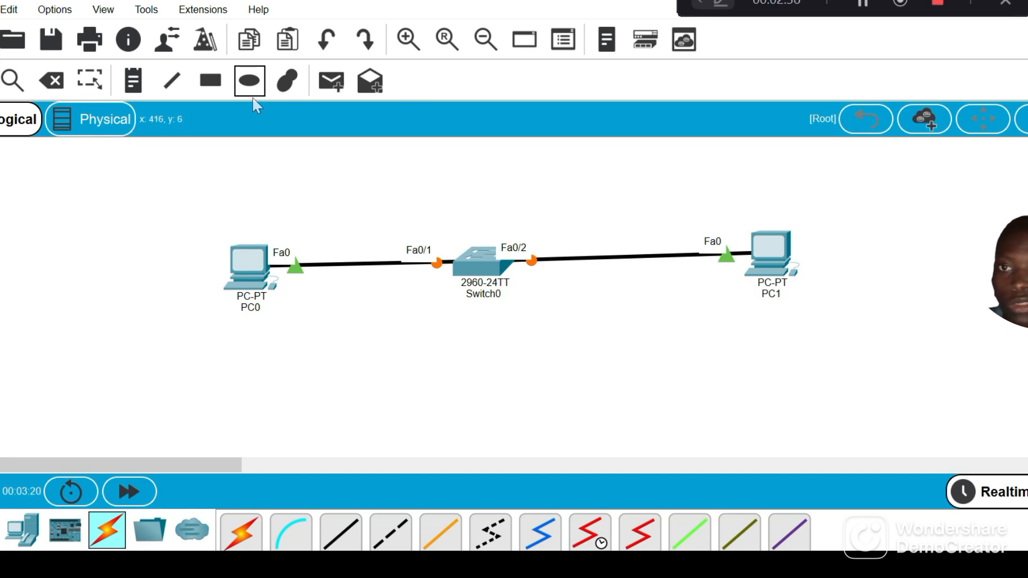
Draw a rectangle around PC0 with a black outline and magenta fill (#ff00ff)
{"action": "left_click", "coordinate": [211, 81]}
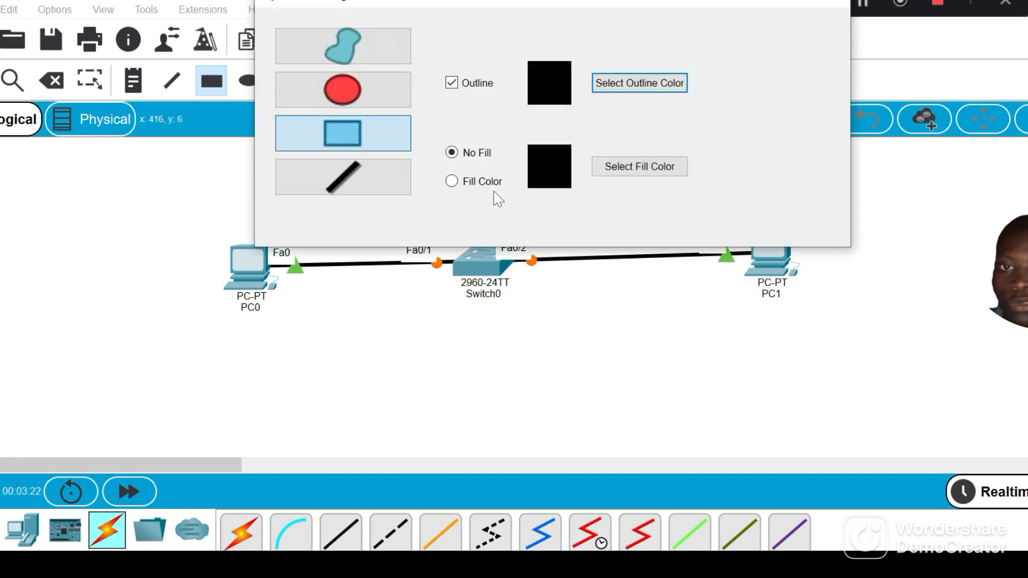
{"action": "left_click", "coordinate": [453, 182]}
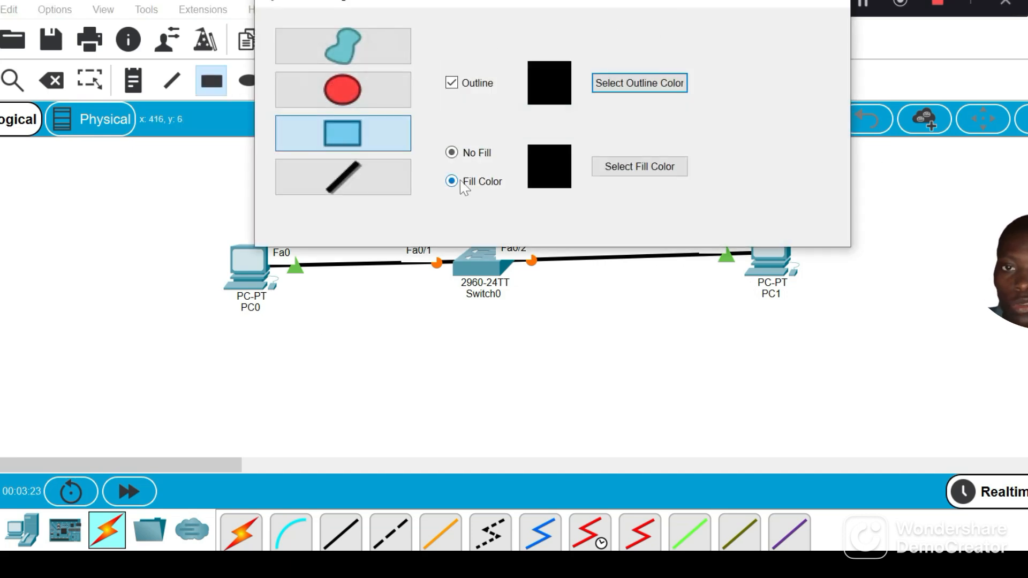
{"action": "left_click", "coordinate": [621, 168]}
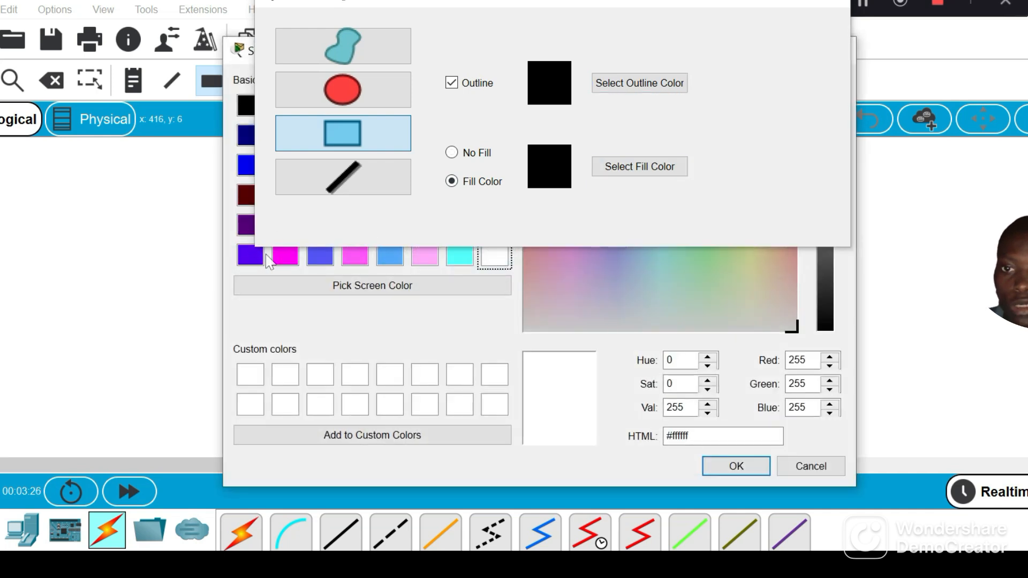
{"action": "left_click", "coordinate": [294, 258]}
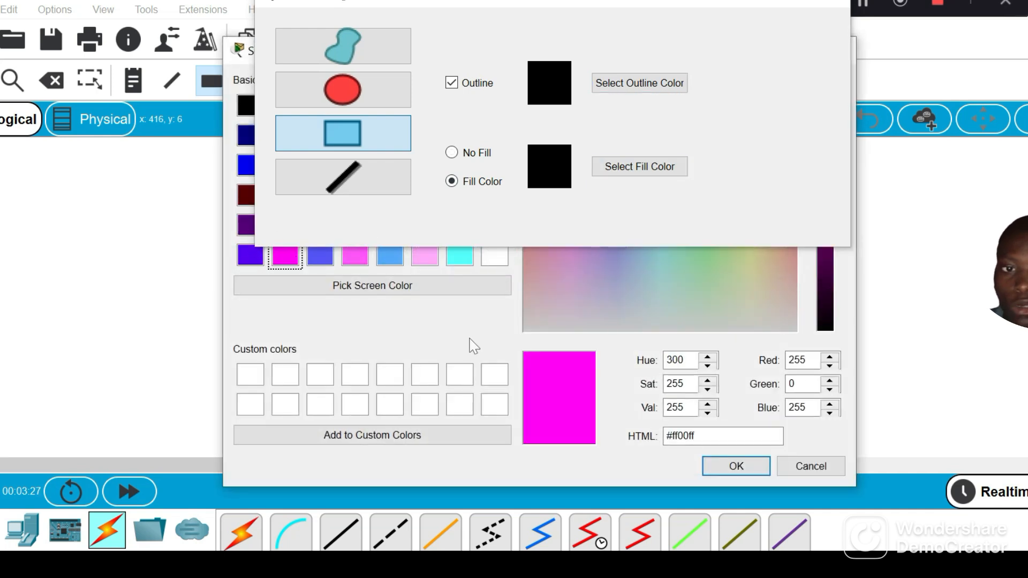
{"action": "left_click", "coordinate": [737, 465]}
{"action": "left_click", "coordinate": [841, 1]}
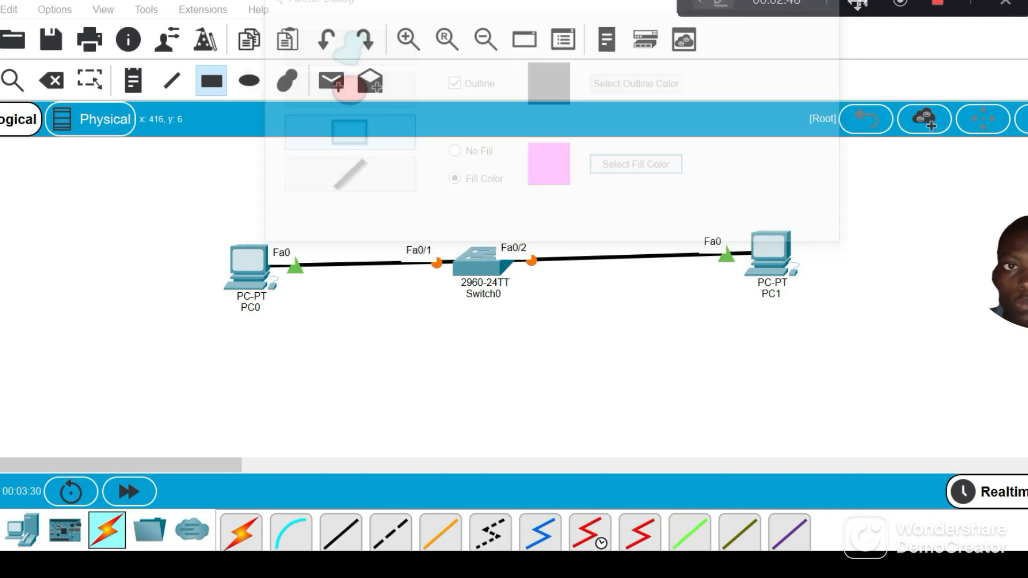
{"action": "left_click_drag", "start_coordinate": [191, 203], "coordinate": [357, 347]}
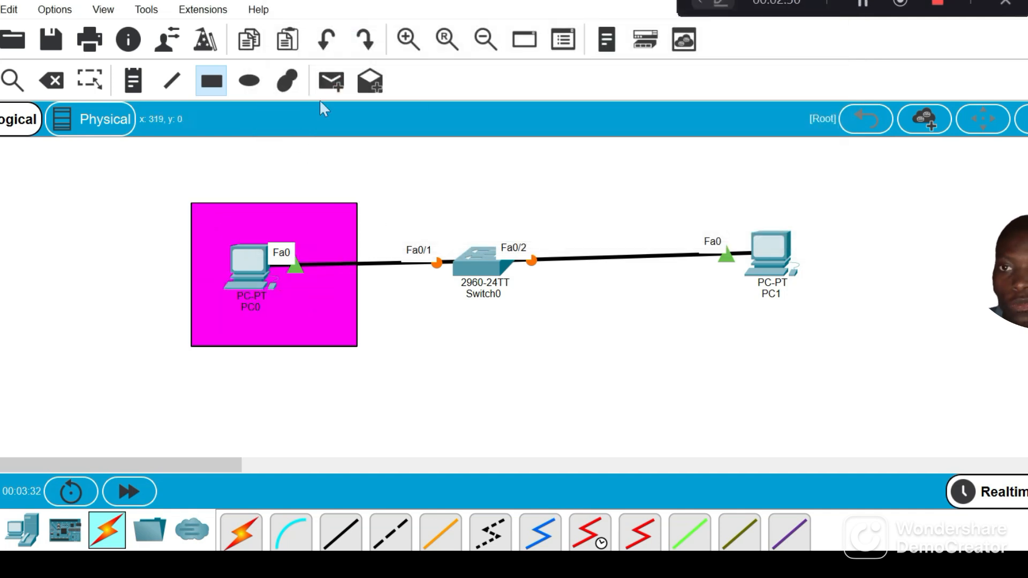
Set the rectangle tool's fill color to blue (#0000ff) and close the drawing palette
{"action": "left_click", "coordinate": [228, 81]}
{"action": "left_click", "coordinate": [228, 83]}
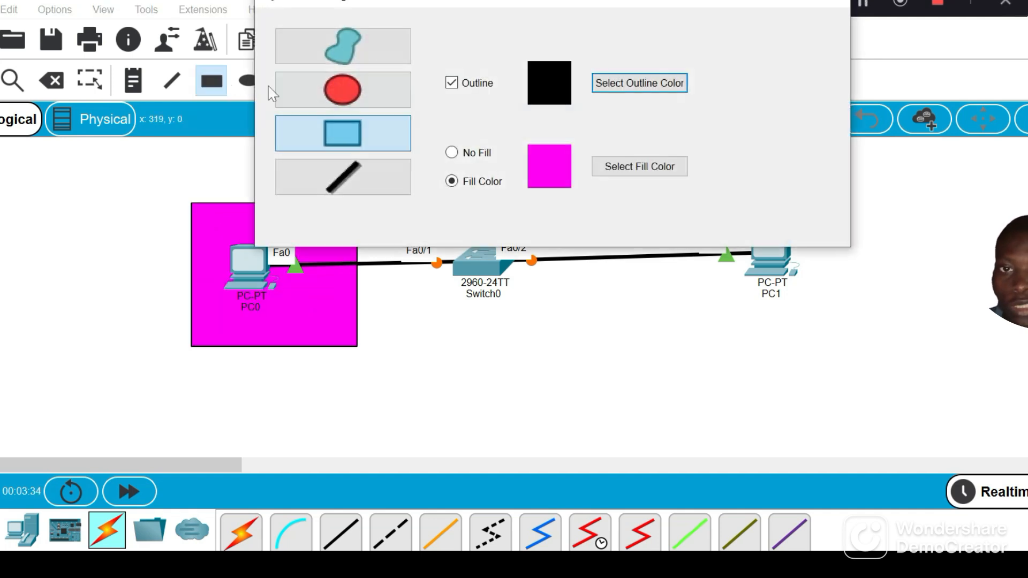
{"action": "left_click", "coordinate": [648, 169]}
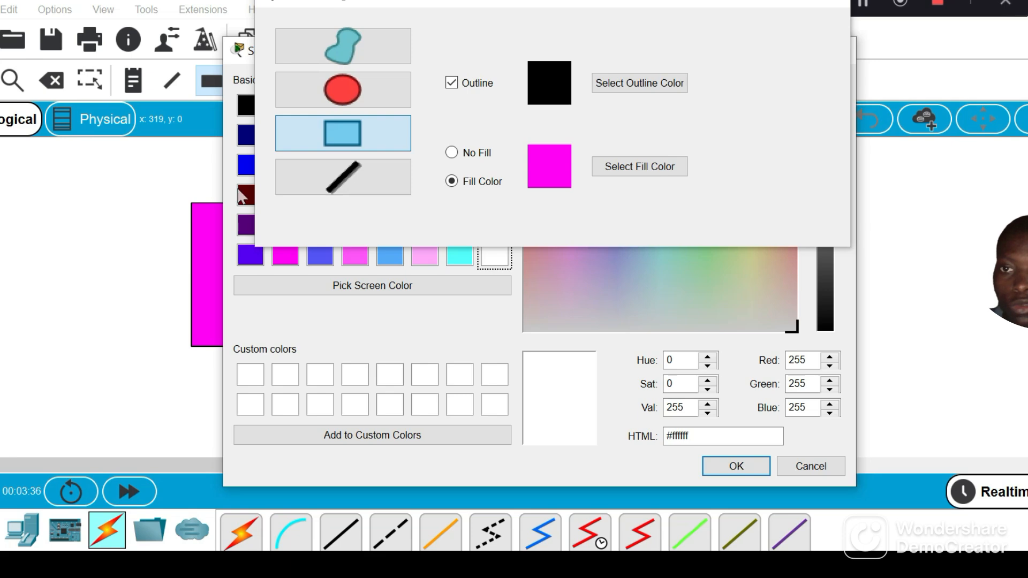
{"action": "left_click", "coordinate": [246, 166]}
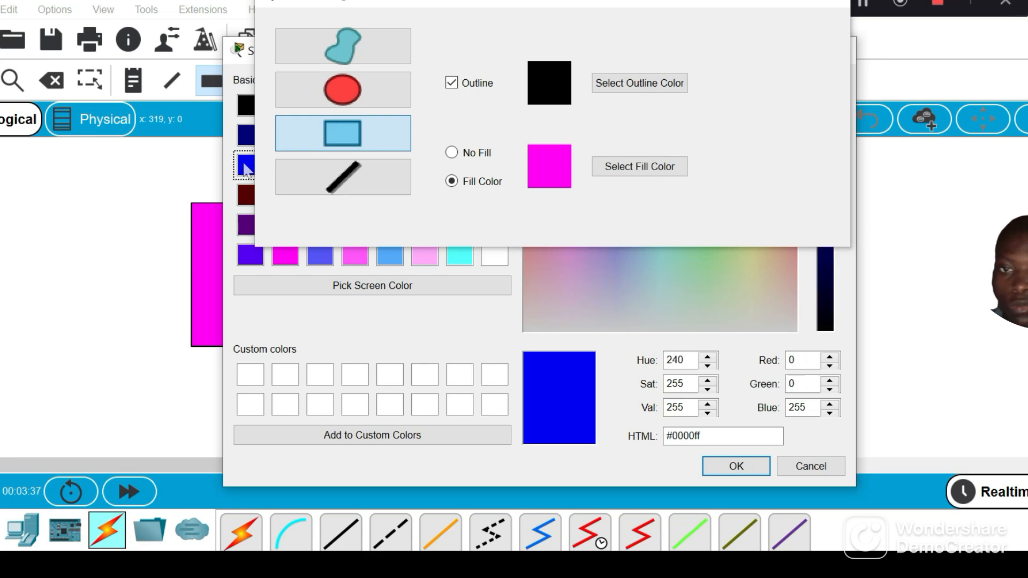
{"action": "left_click", "coordinate": [751, 474]}
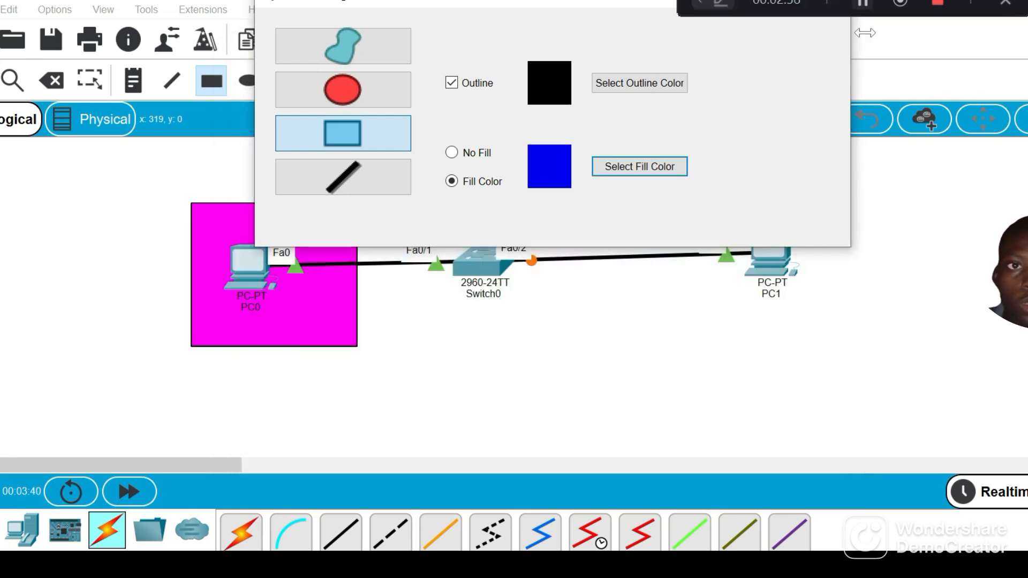
{"action": "left_click_drag", "start_coordinate": [828, 1], "coordinate": [1013, 1]}
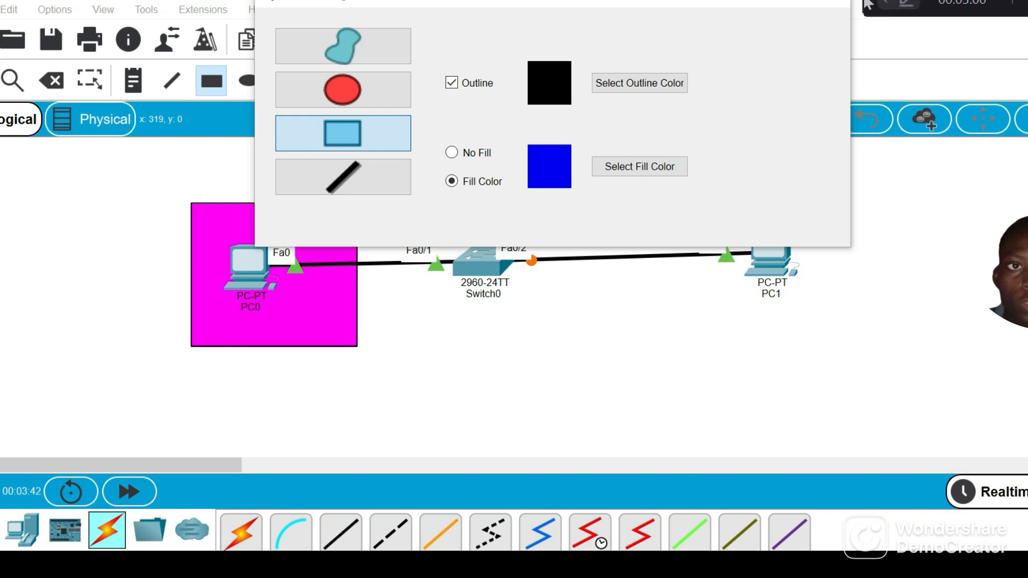
{"action": "left_click", "coordinate": [838, 1]}
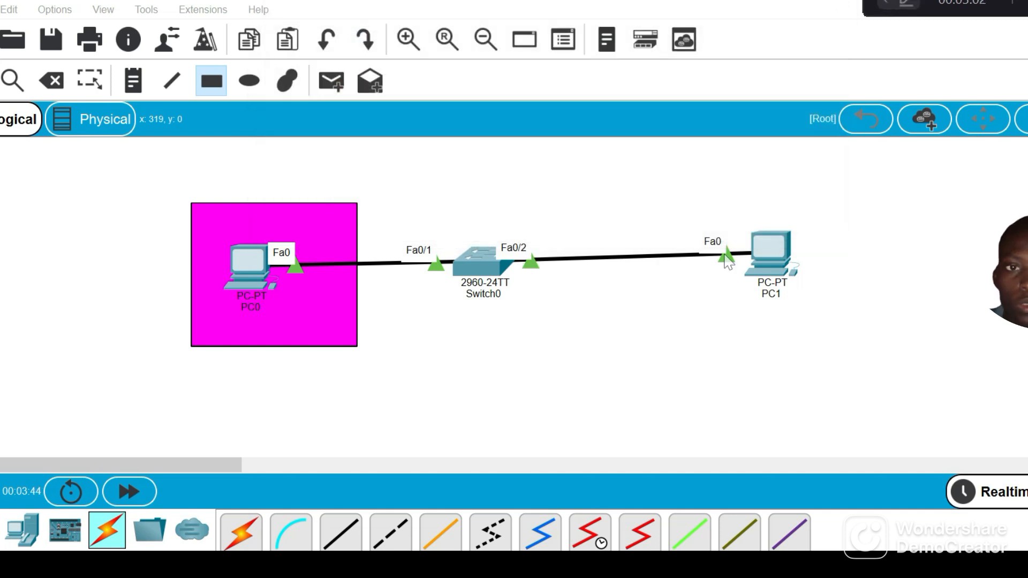
{"action": "left_click", "coordinate": [217, 92]}
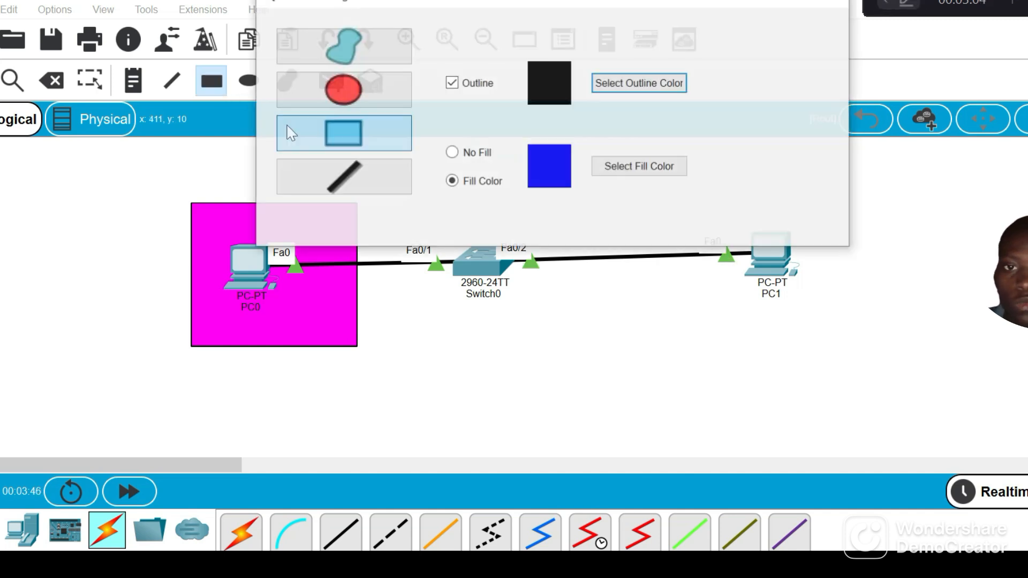
{"action": "left_click", "coordinate": [648, 172]}
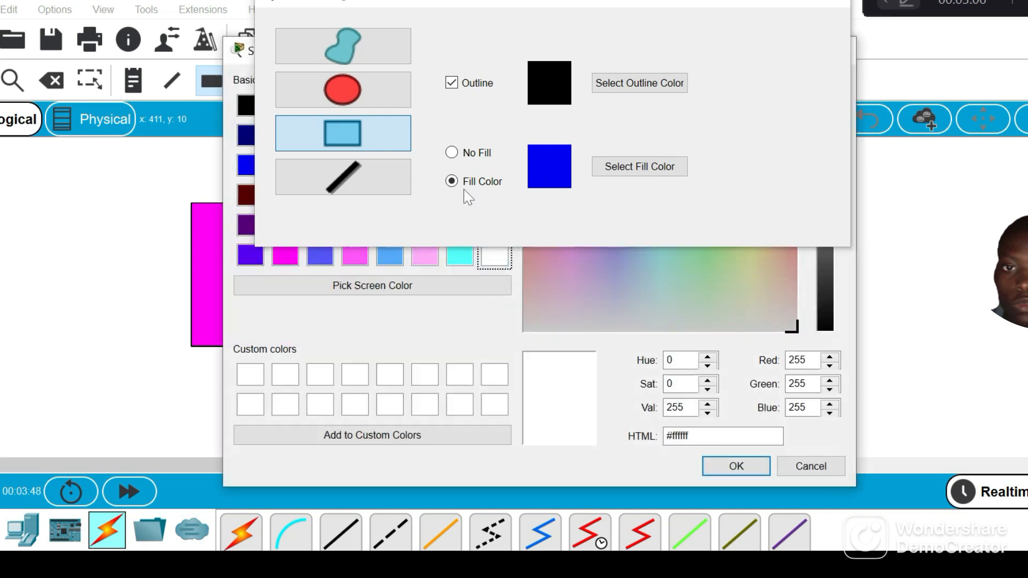
{"action": "left_click", "coordinate": [247, 165]}
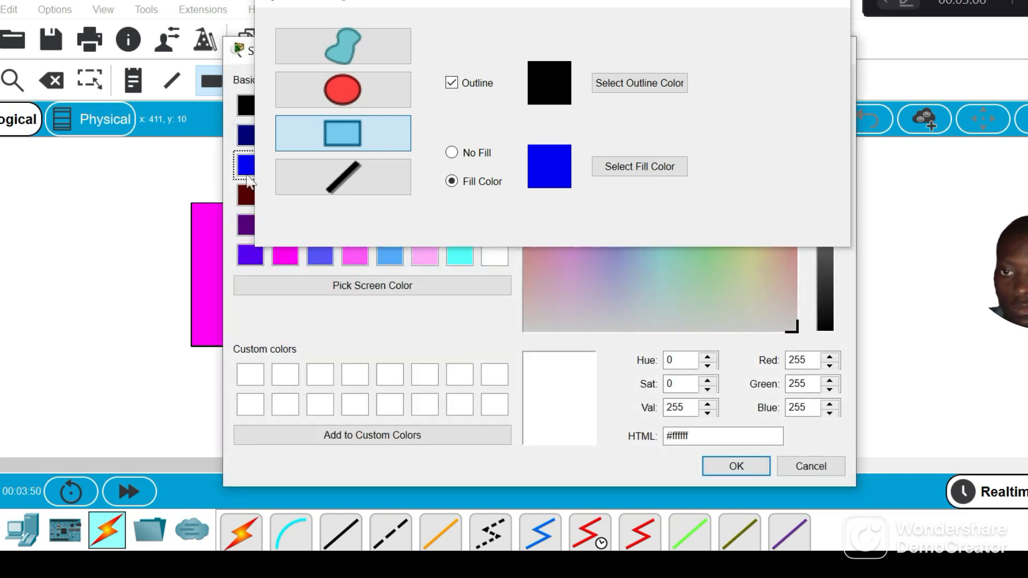
{"action": "left_click", "coordinate": [753, 472]}
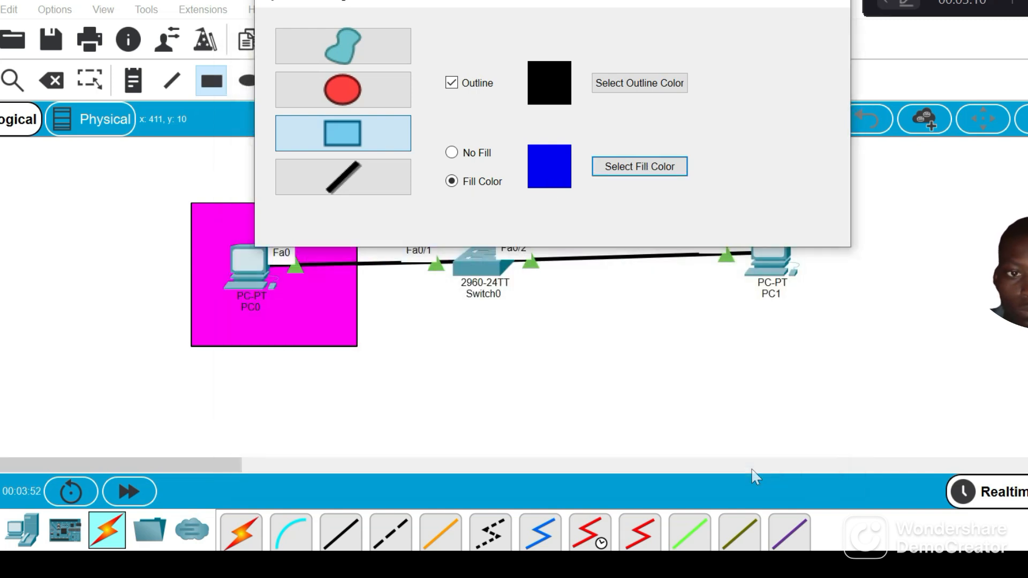
{"action": "left_click", "coordinate": [825, 6]}
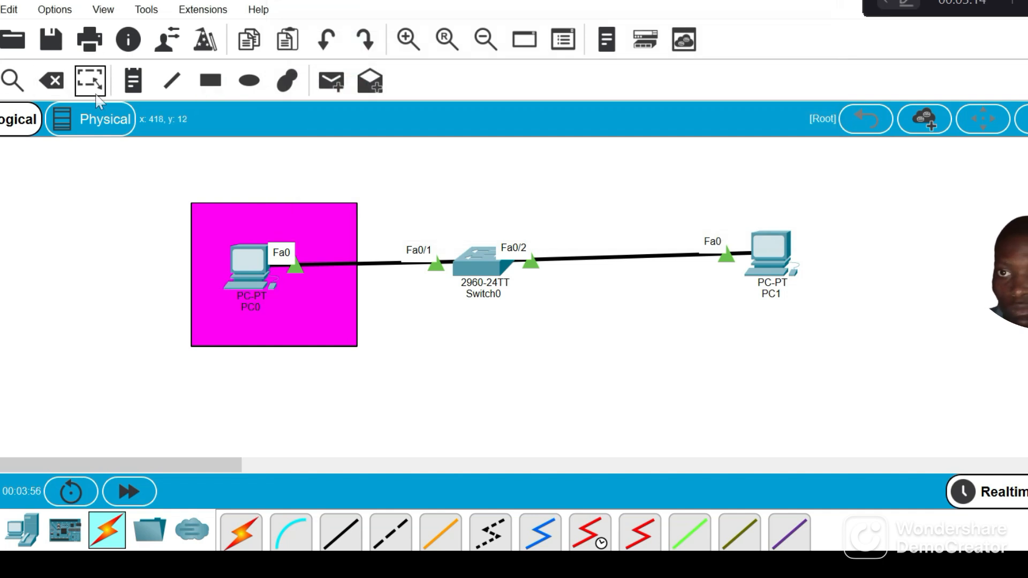
Draw a rectangle with a black outline and blue fill around PC1, and move PC1 further inside it
{"action": "left_click", "coordinate": [211, 80]}
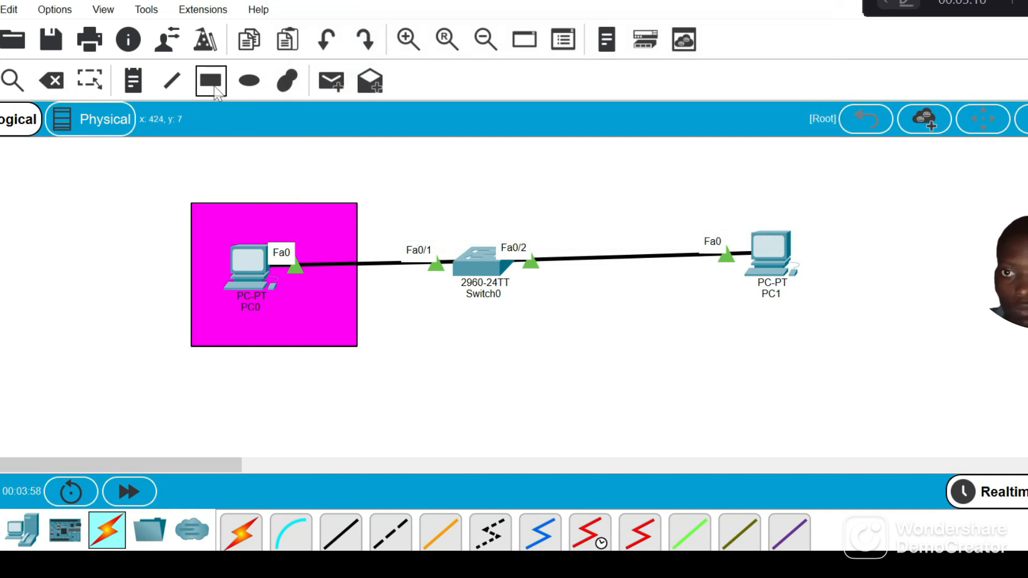
{"action": "left_click", "coordinate": [628, 167]}
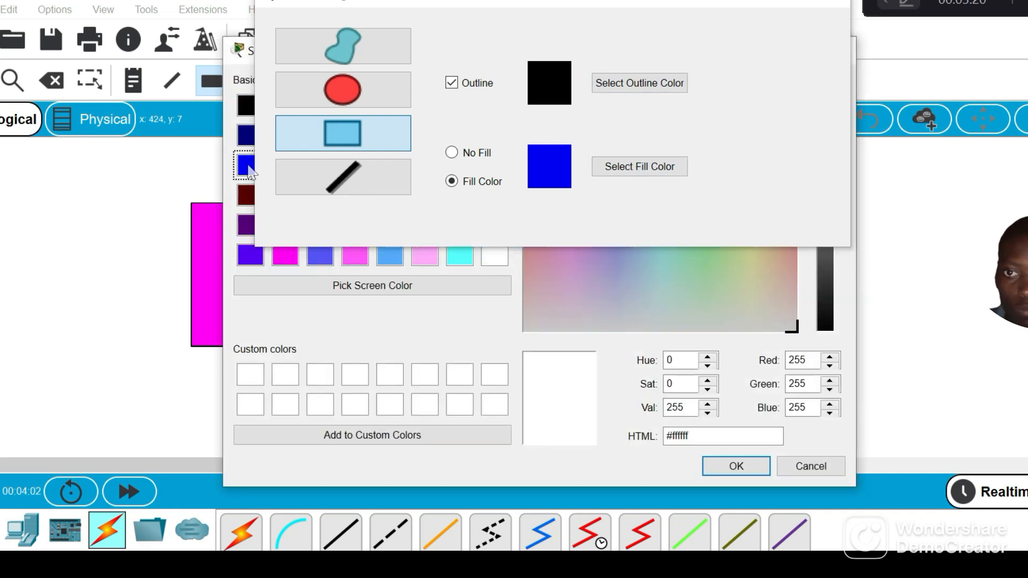
{"action": "left_click", "coordinate": [247, 166]}
{"action": "left_click", "coordinate": [737, 466]}
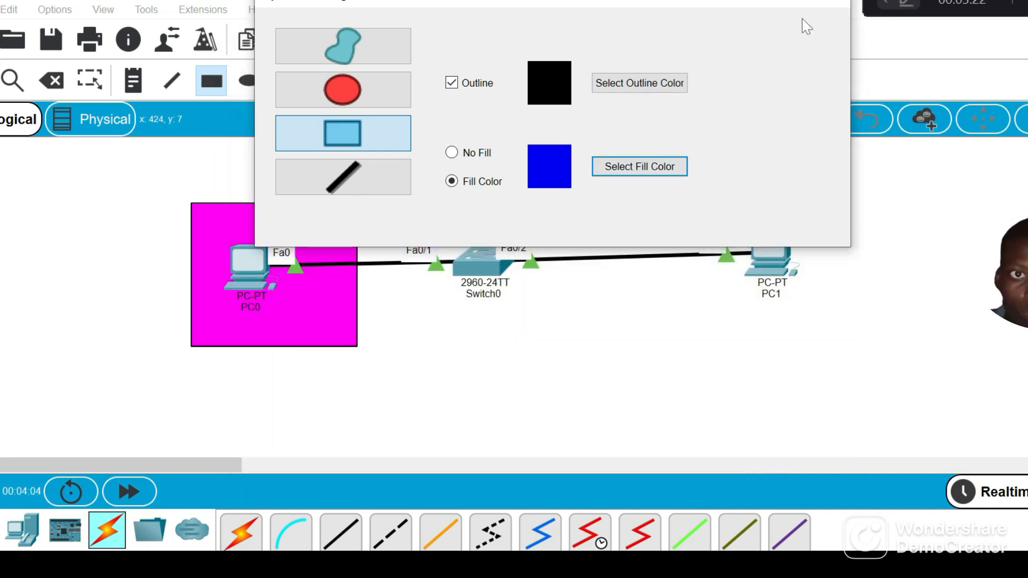
{"action": "left_click", "coordinate": [830, 4]}
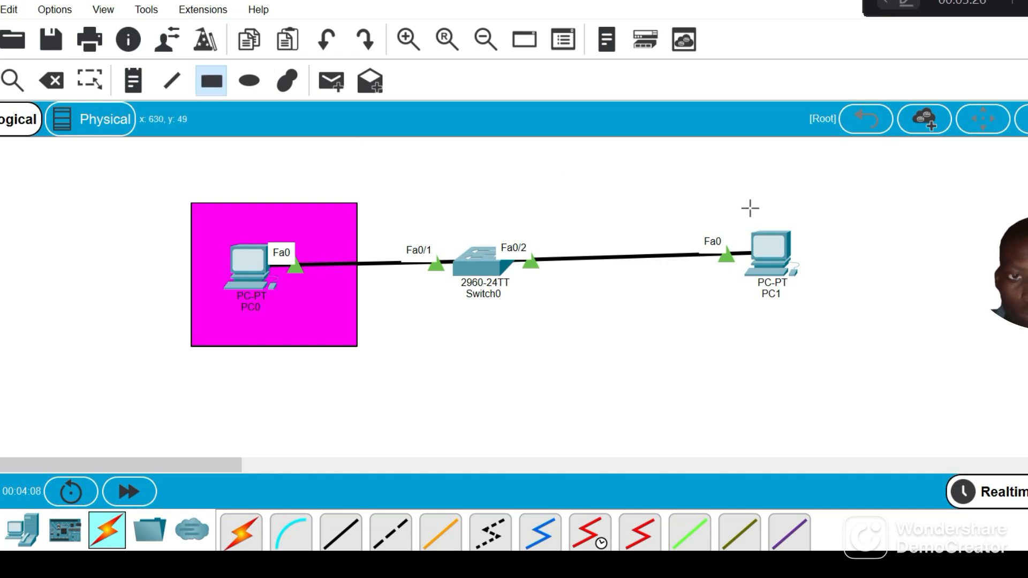
{"action": "left_click_drag", "start_coordinate": [740, 198], "coordinate": [871, 365]}
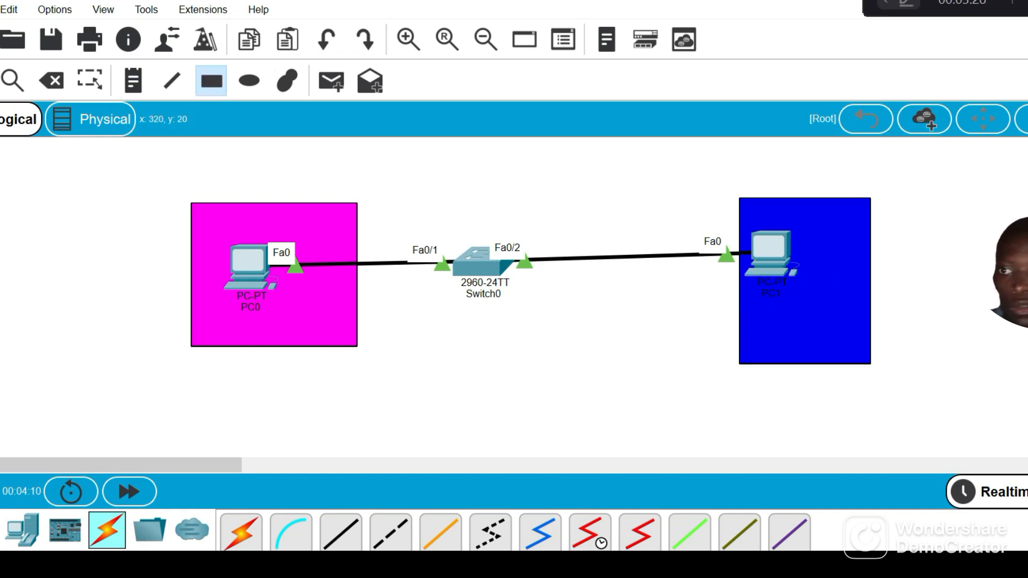
{"action": "left_click", "coordinate": [2, 82]}
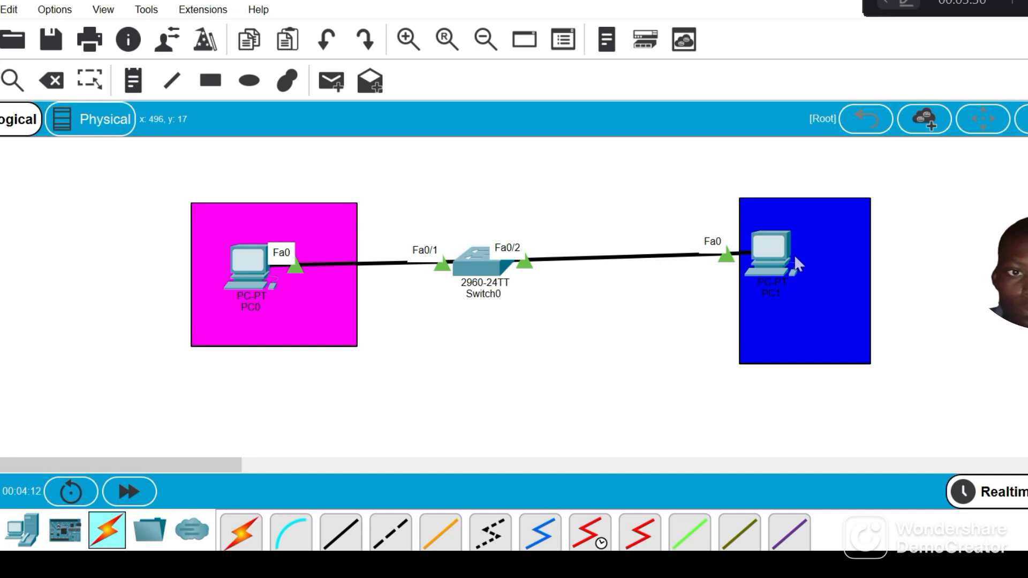
{"action": "left_click_drag", "start_coordinate": [777, 251], "coordinate": [802, 252]}
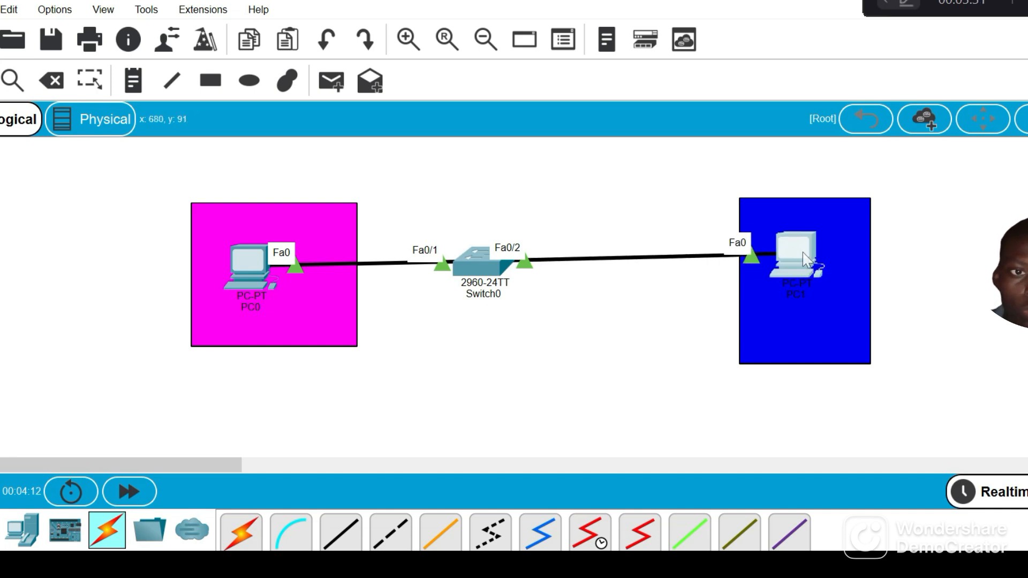
Add a text note reading 192.168.1.20 and place it under PC0 inside the magenta rectangle
{"action": "left_click", "coordinate": [286, 299]}
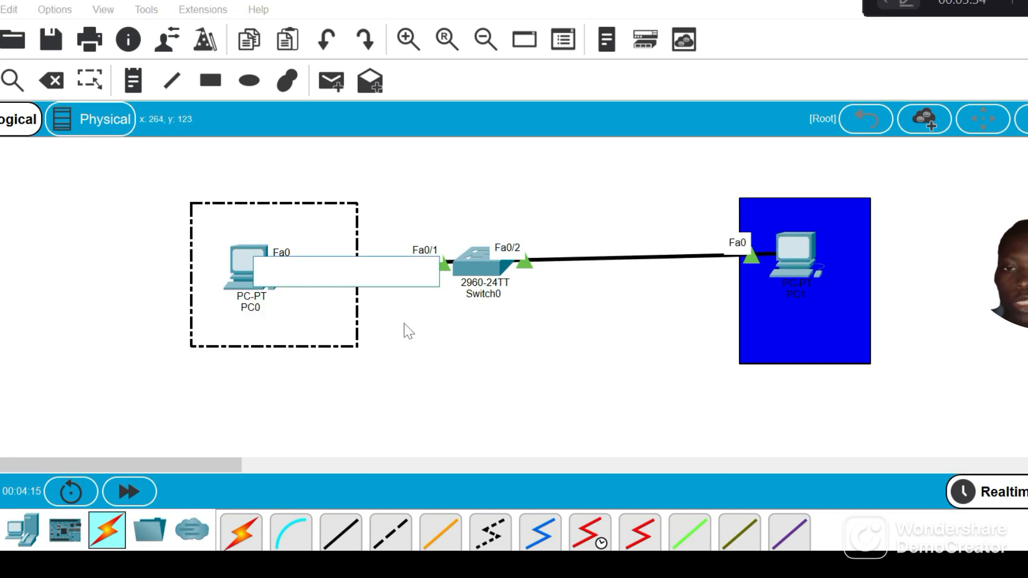
{"action": "left_click", "coordinate": [515, 362]}
{"action": "left_click", "coordinate": [324, 283]}
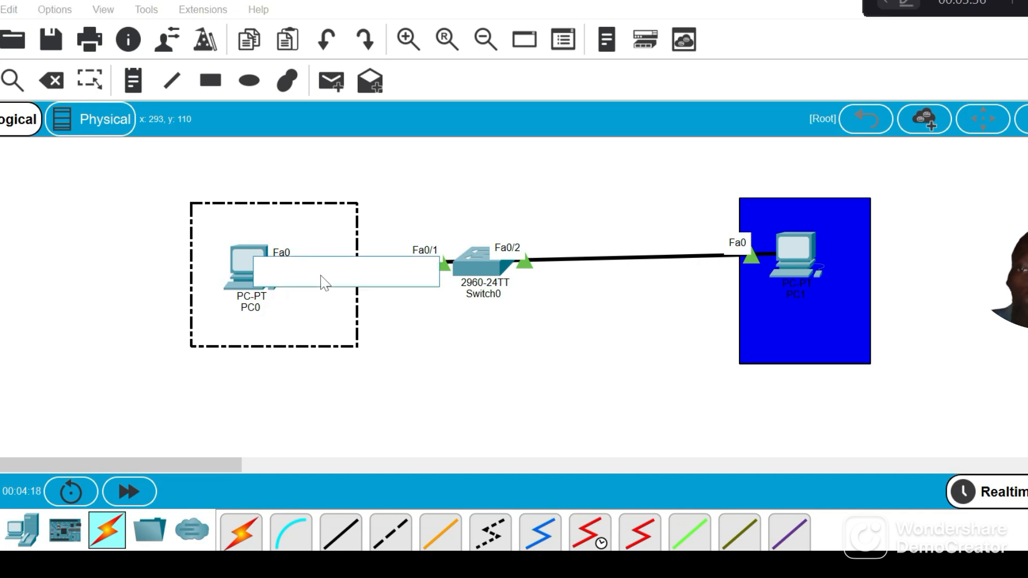
{"action": "type", "text": "192"}
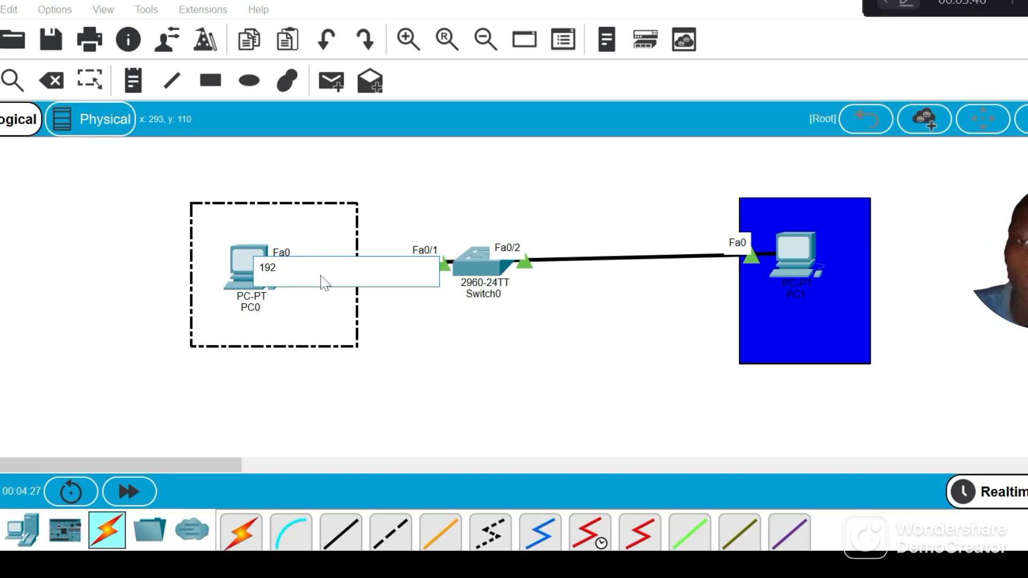
{"action": "type", "text": "6"}
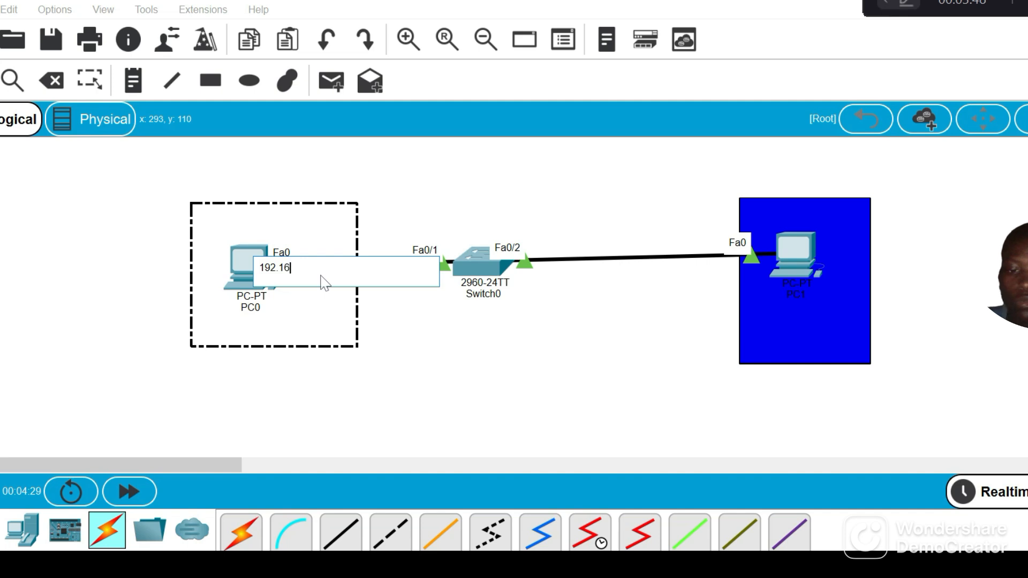
{"action": "type", "text": "8.1"}
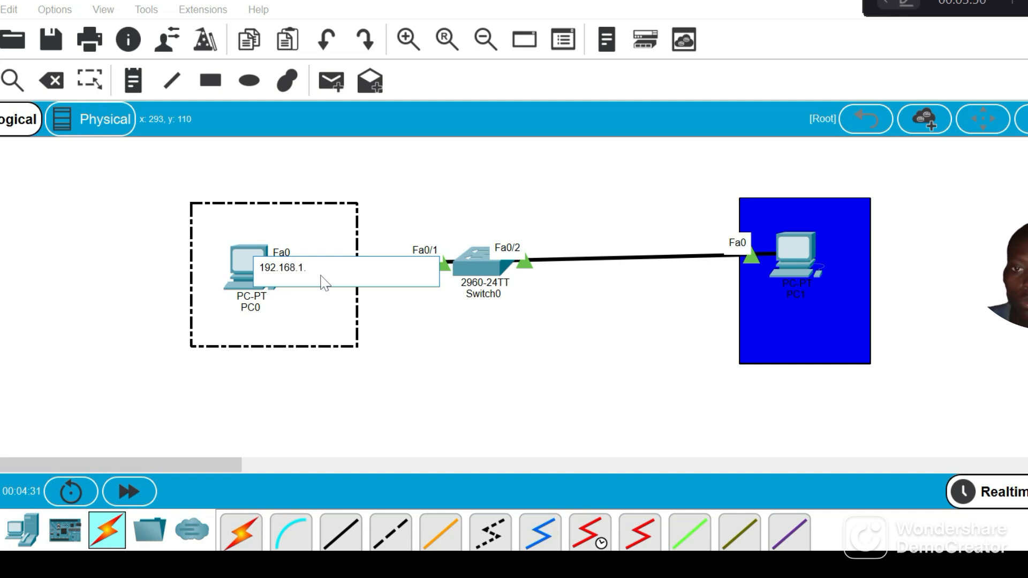
{"action": "type", "text": ".20"}
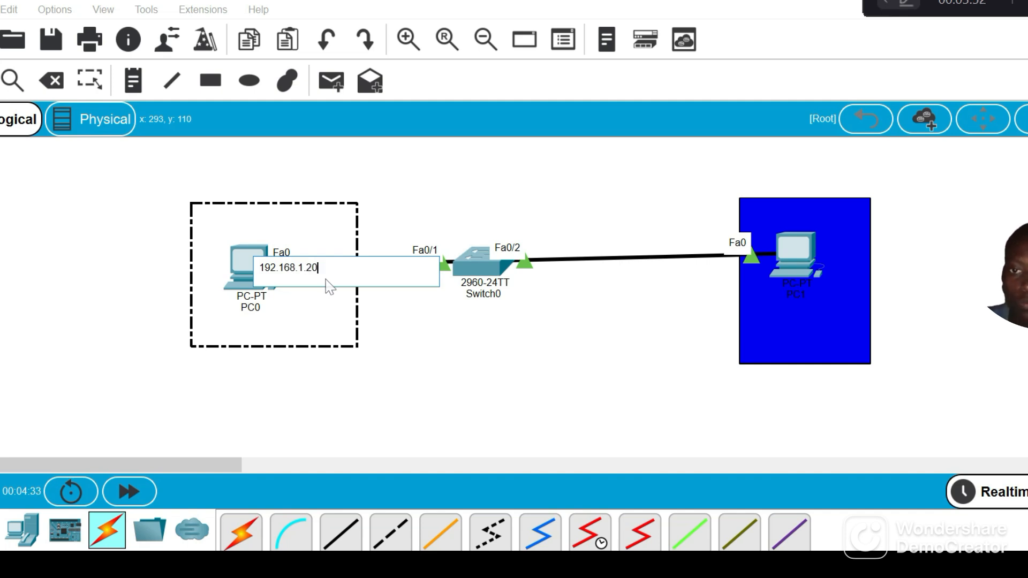
{"action": "left_click", "coordinate": [471, 384]}
{"action": "left_click_drag", "start_coordinate": [313, 268], "coordinate": [287, 320]}
Add a text note reading 192.168.1.30 and place it below PC1 inside the blue rectangle
{"action": "left_click", "coordinate": [824, 328]}
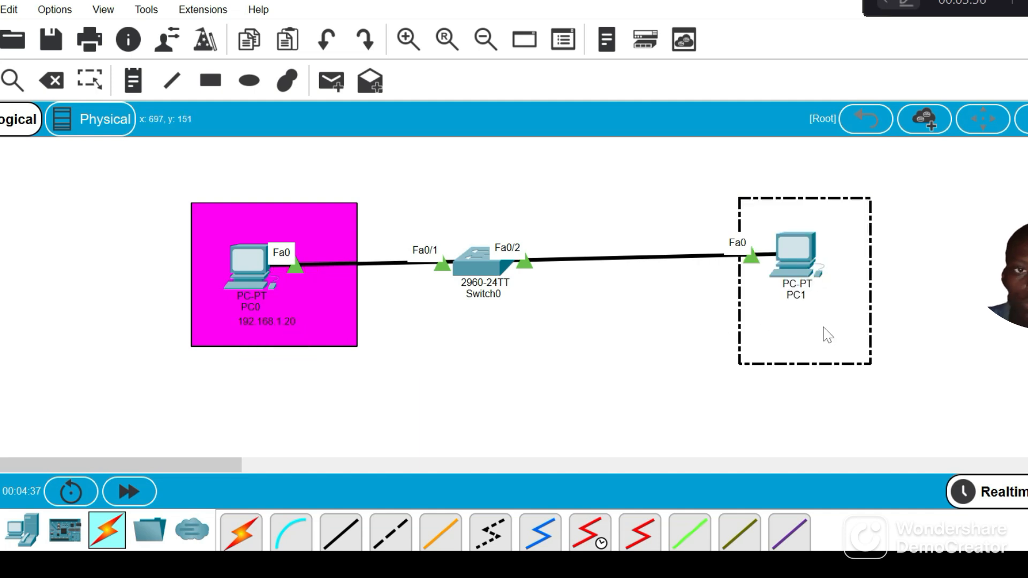
{"action": "type", "text": "192.1"}
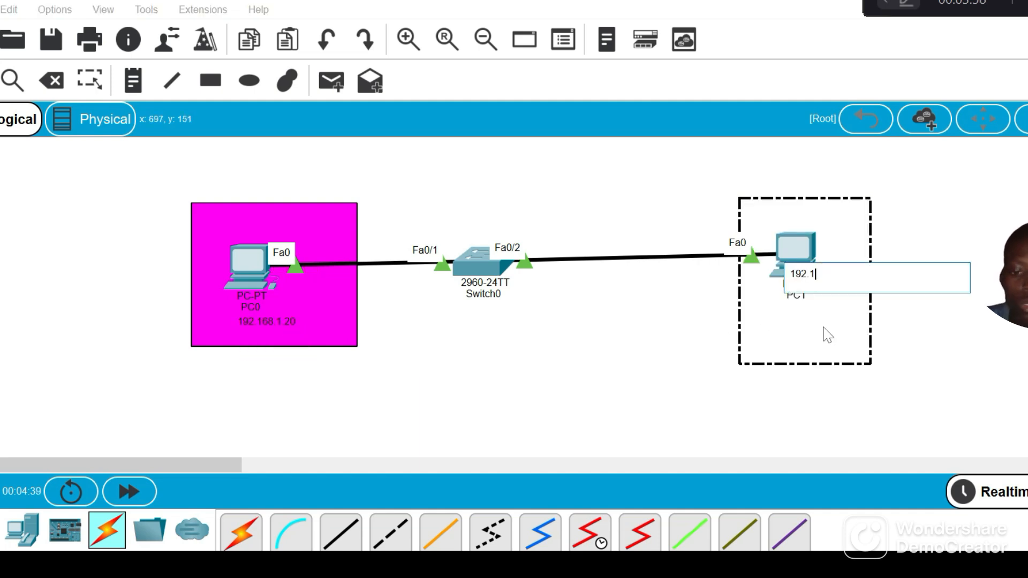
{"action": "type", "text": "68.1"}
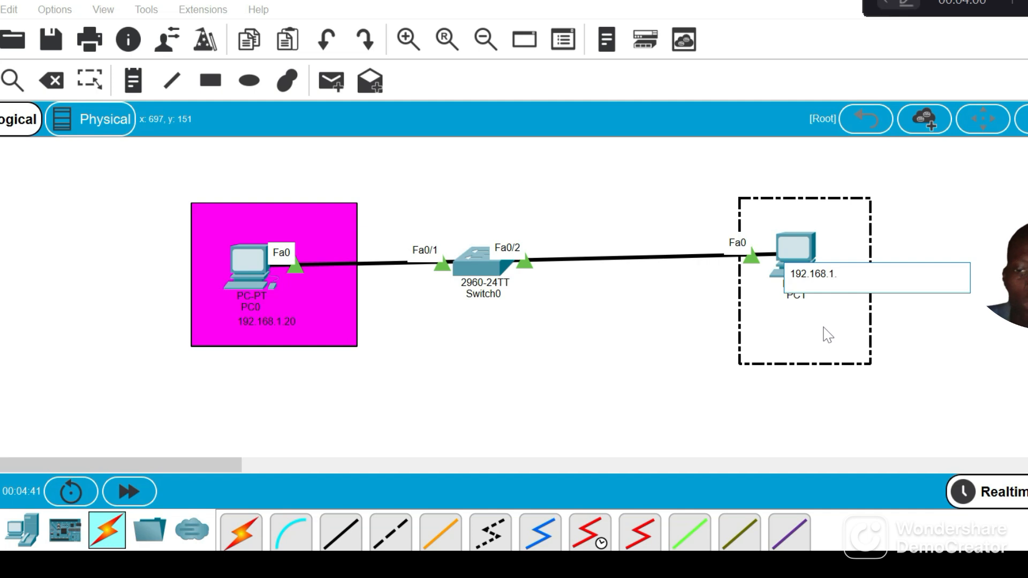
{"action": "type", "text": ".30"}
{"action": "left_click", "coordinate": [906, 341]}
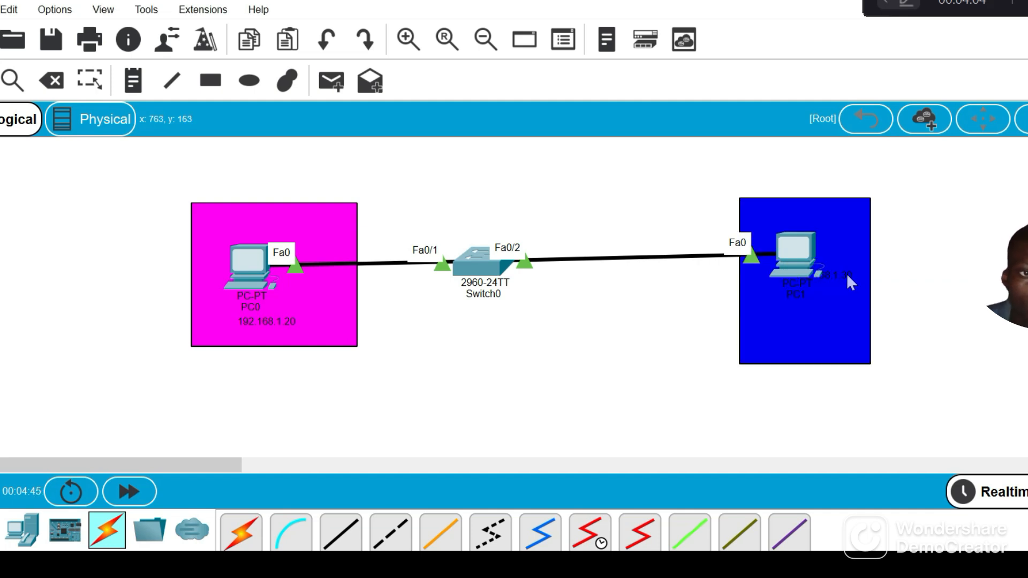
{"action": "left_click_drag", "start_coordinate": [843, 276], "coordinate": [826, 340]}
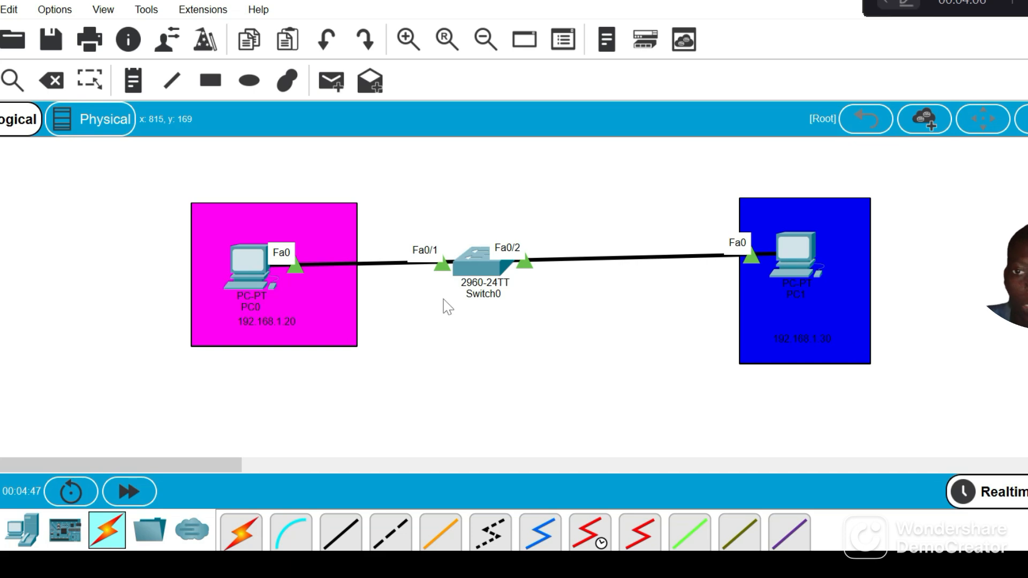
Open PC0's IP Configuration for the FastEthernet0 interface
{"action": "left_click", "coordinate": [250, 254]}
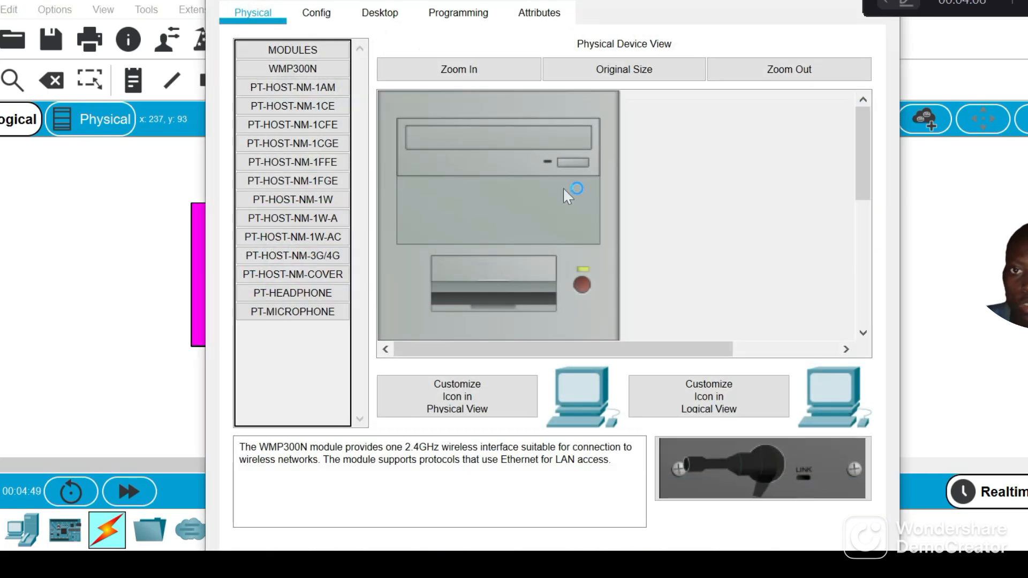
{"action": "left_click", "coordinate": [392, 15]}
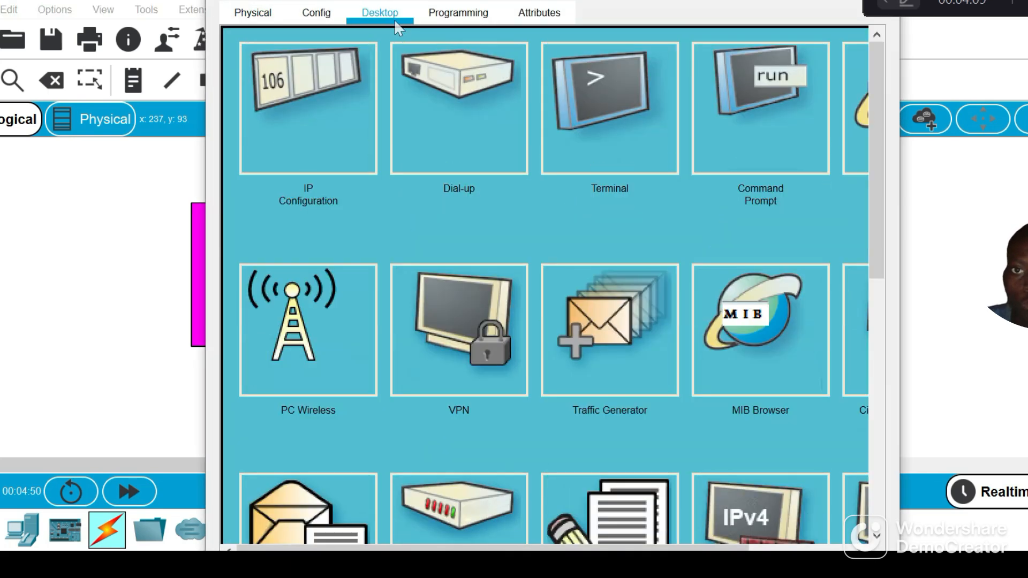
{"action": "left_click", "coordinate": [727, 143]}
{"action": "left_click", "coordinate": [311, 22]}
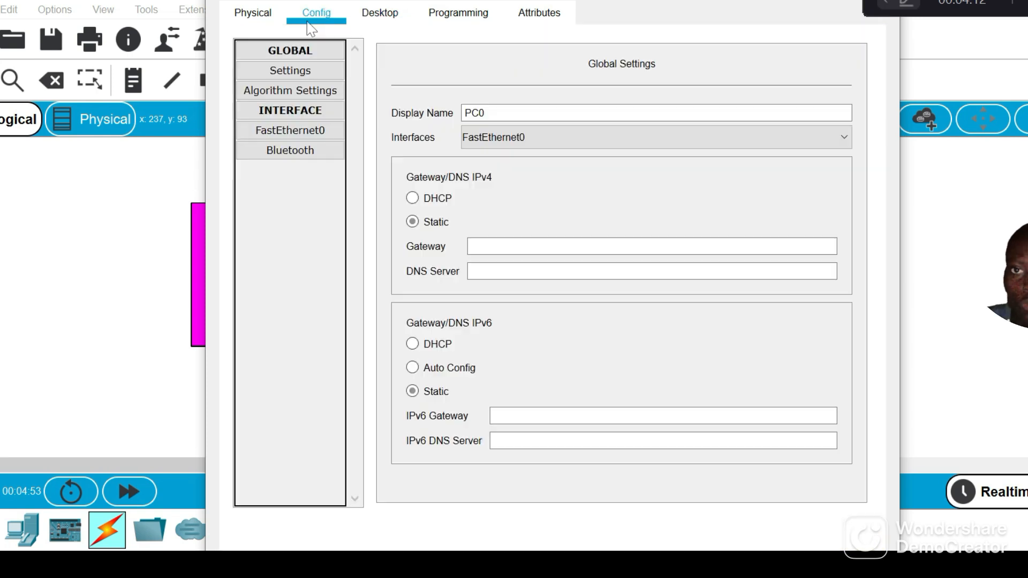
{"action": "left_click", "coordinate": [254, 19]}
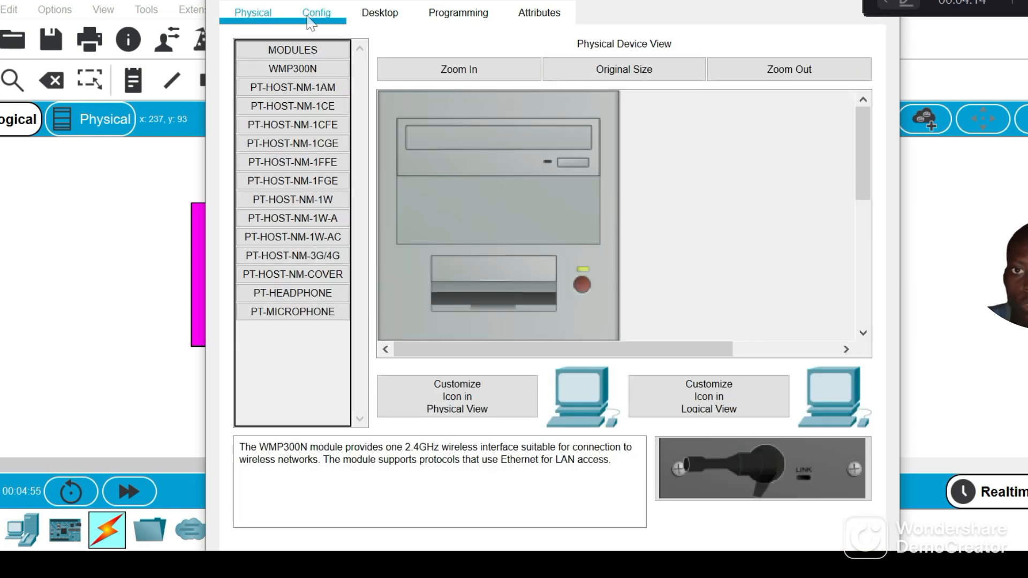
{"action": "left_click", "coordinate": [388, 20]}
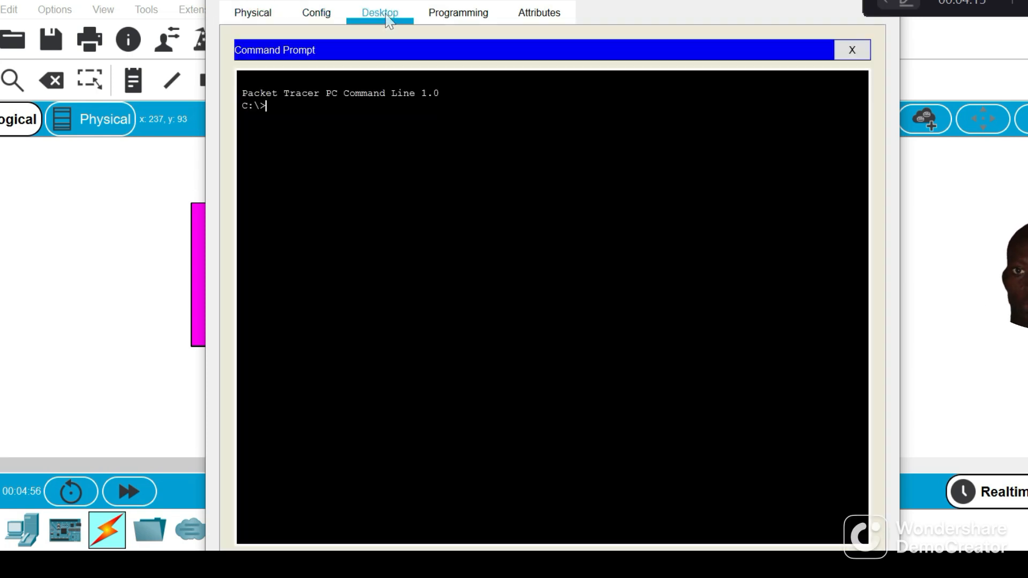
{"action": "left_click", "coordinate": [852, 50]}
{"action": "left_click", "coordinate": [281, 107]}
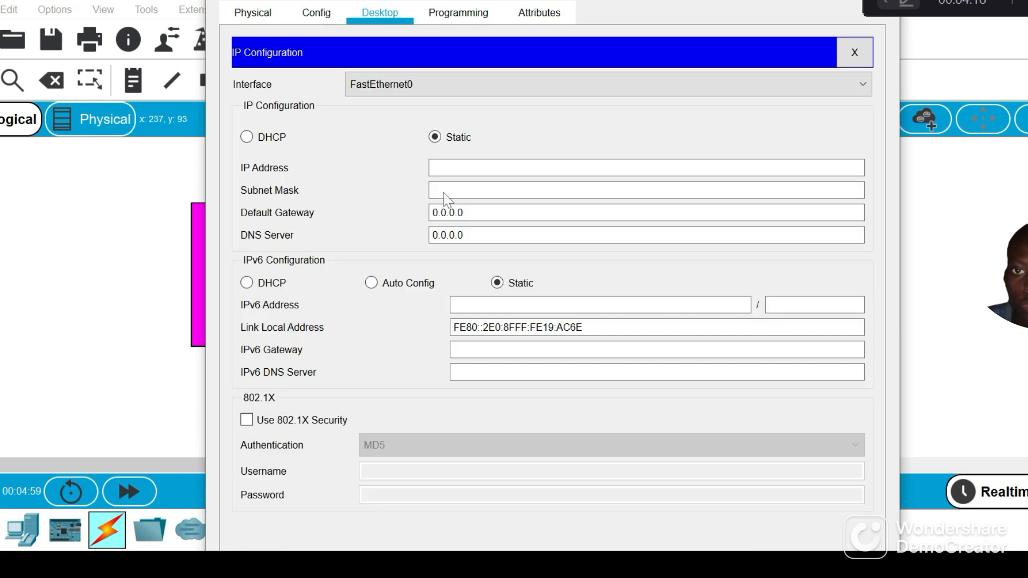
Set PC0's static IP address to 192.168.1.30 with subnet mask 255.255.255.0, and move its window lower over the workspace
{"action": "left_click", "coordinate": [453, 167]}
{"action": "type", "text": "192"}
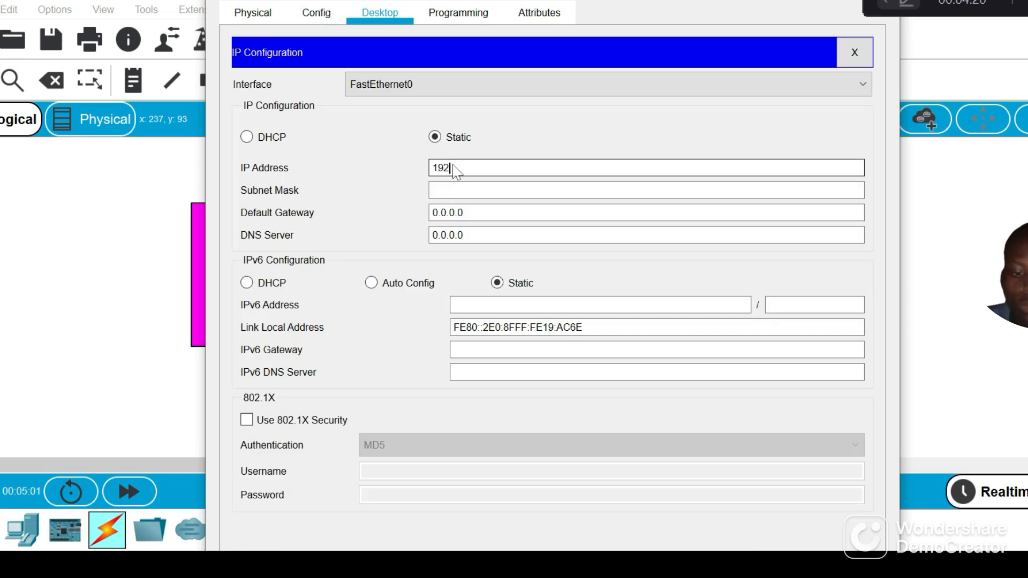
{"action": "type", "text": ".168."}
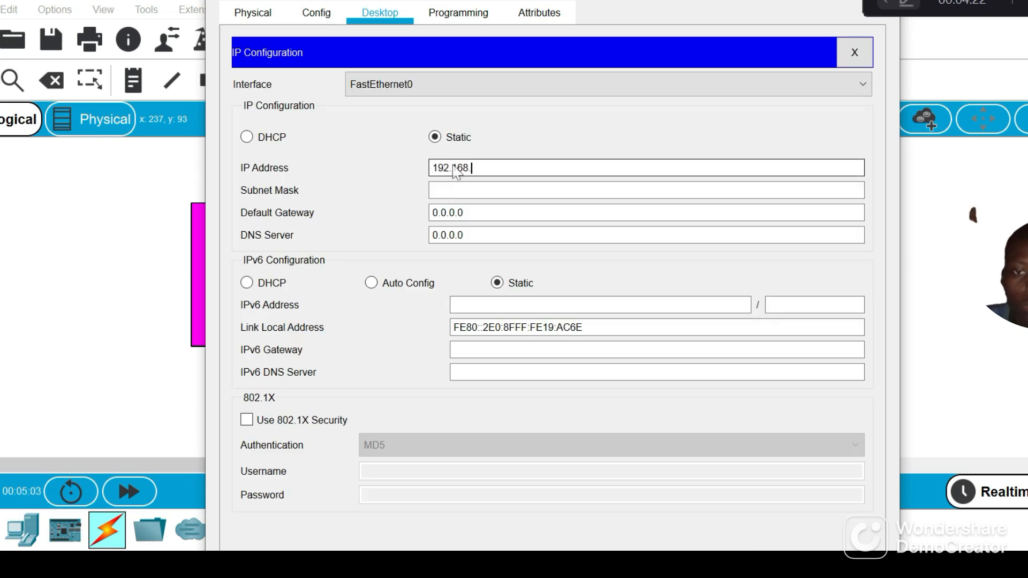
{"action": "type", "text": "1.30"}
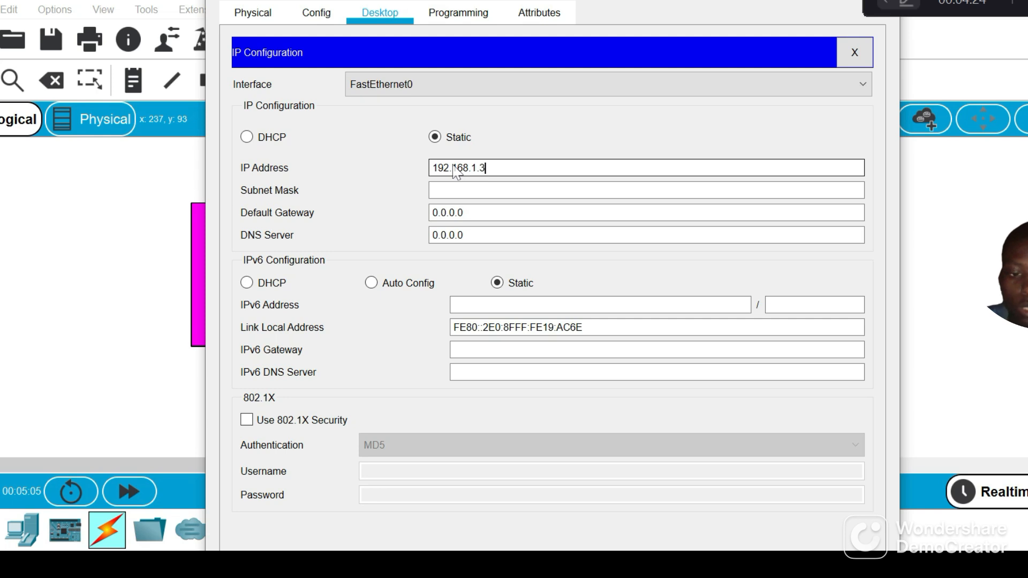
{"action": "left_click", "coordinate": [483, 191]}
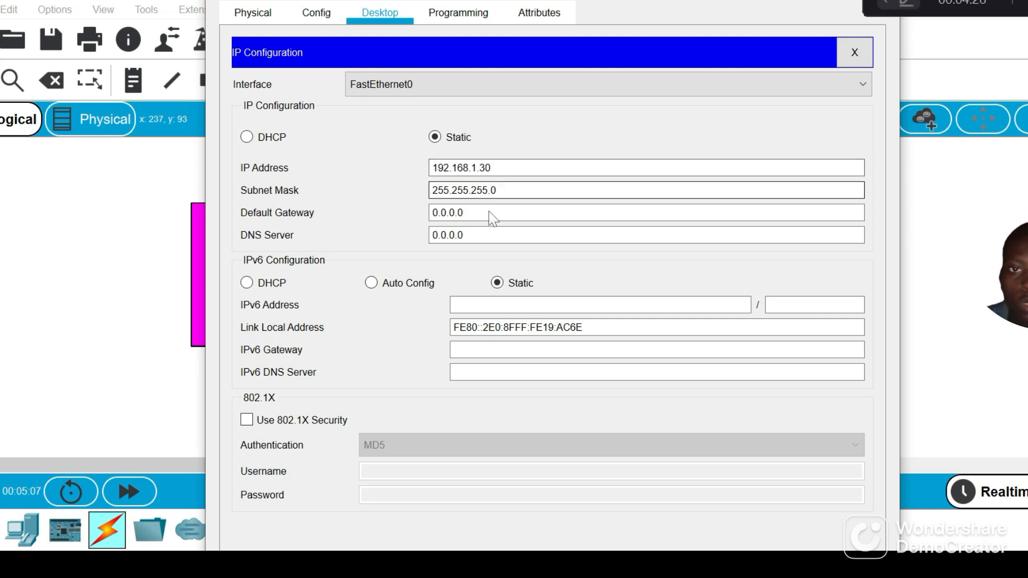
{"action": "left_click", "coordinate": [809, 12]}
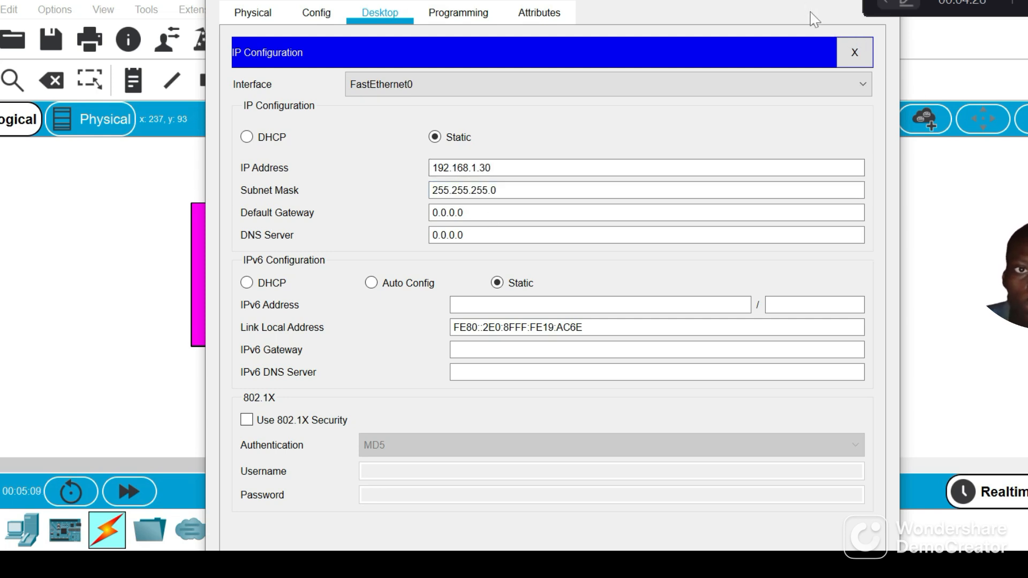
{"action": "left_click_drag", "start_coordinate": [750, 0], "coordinate": [684, 178]}
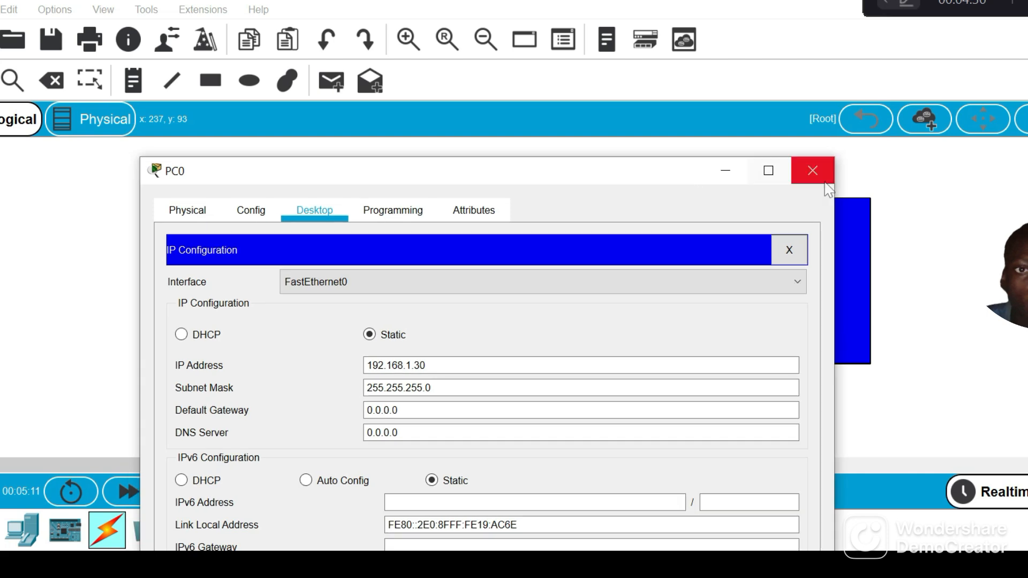
Close PC0's window and open PC1's IP Configuration for the FastEthernet0 interface
{"action": "left_click", "coordinate": [825, 182]}
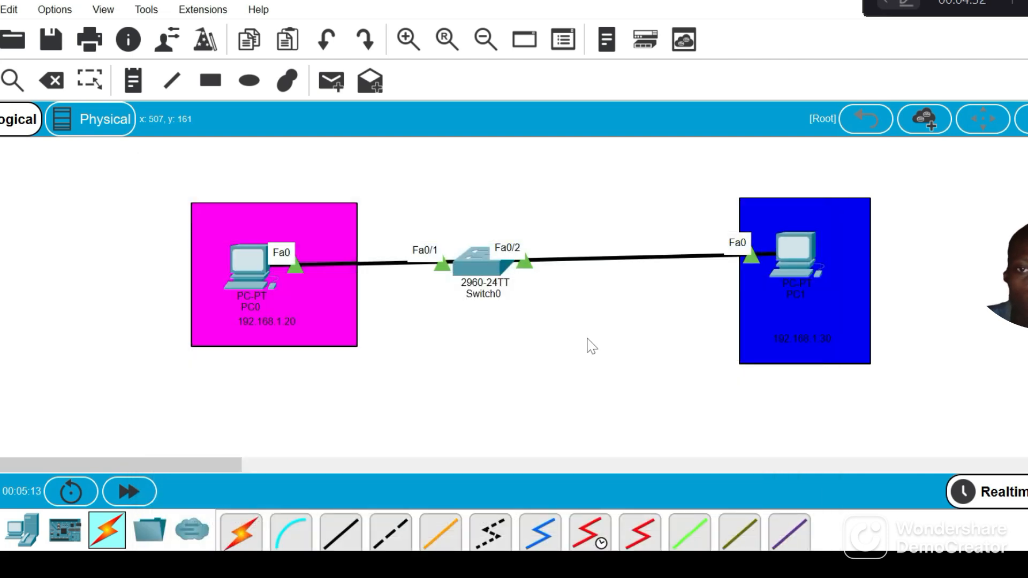
{"action": "left_click", "coordinate": [799, 276]}
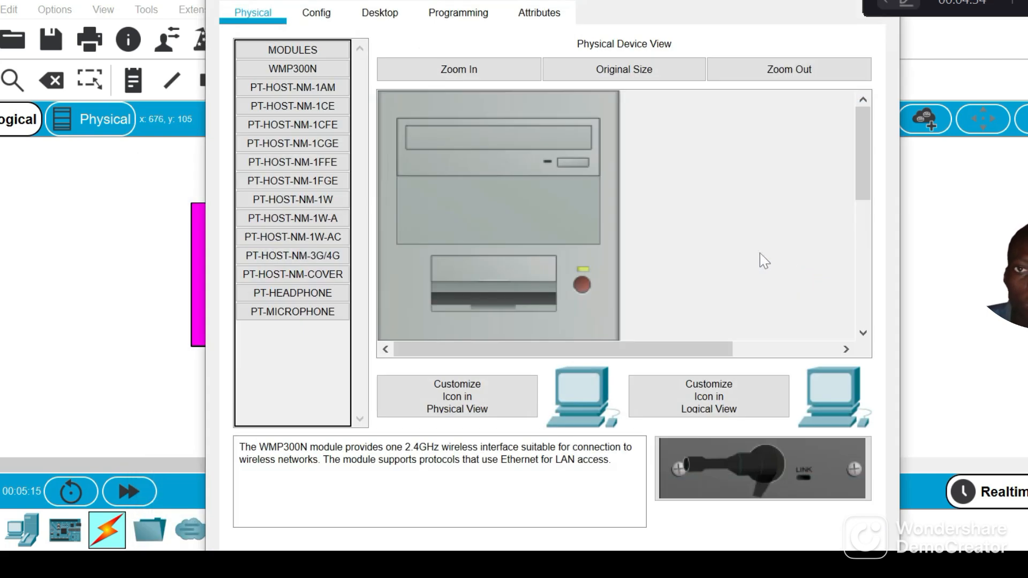
{"action": "left_click", "coordinate": [331, 21]}
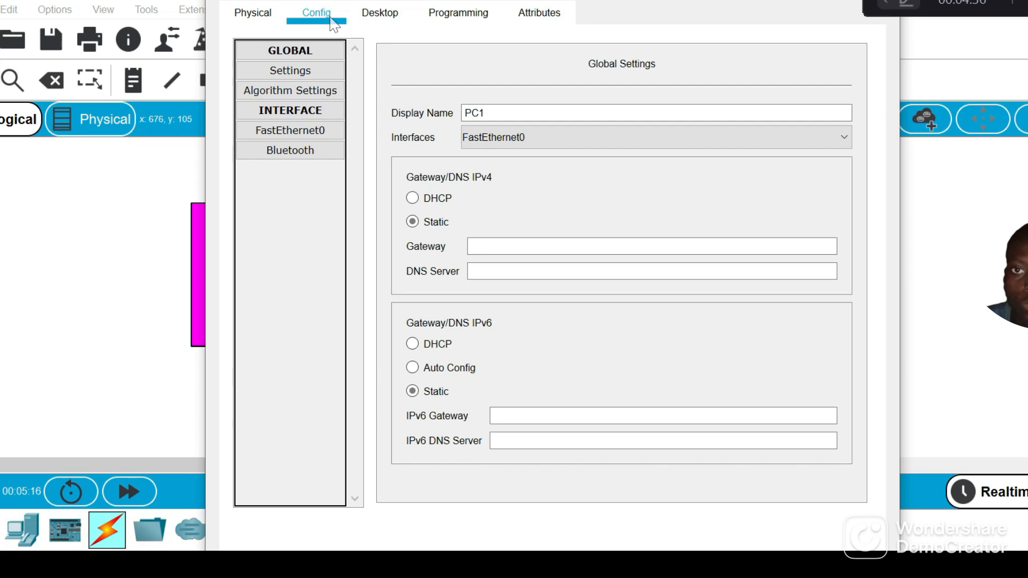
{"action": "left_click", "coordinate": [380, 13]}
{"action": "left_click", "coordinate": [335, 122]}
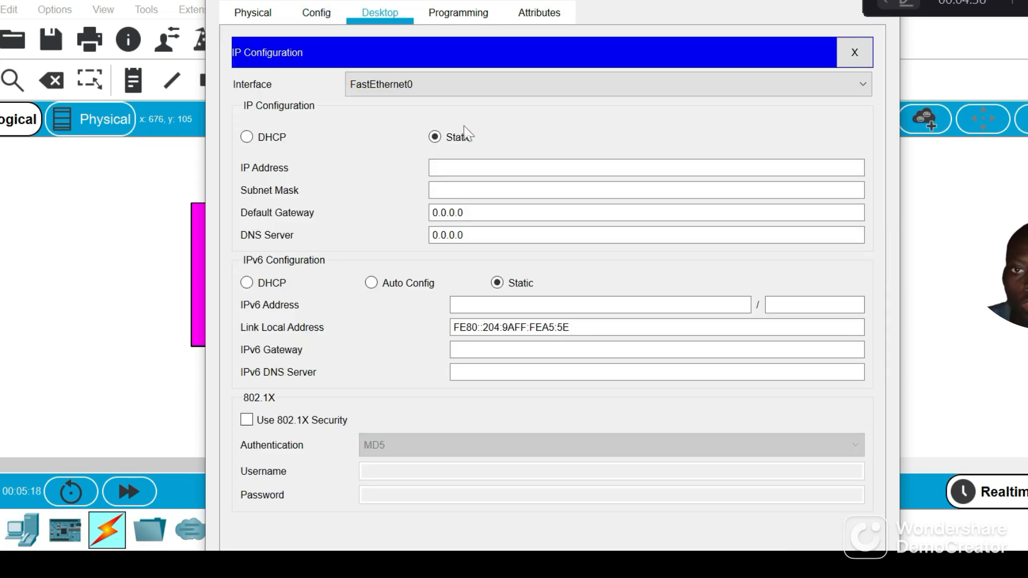
Set PC1's static IP address to 192.168.1.40 with subnet mask 255.255.255.0, and close its window
{"action": "left_click", "coordinate": [485, 171]}
{"action": "type", "text": "192."}
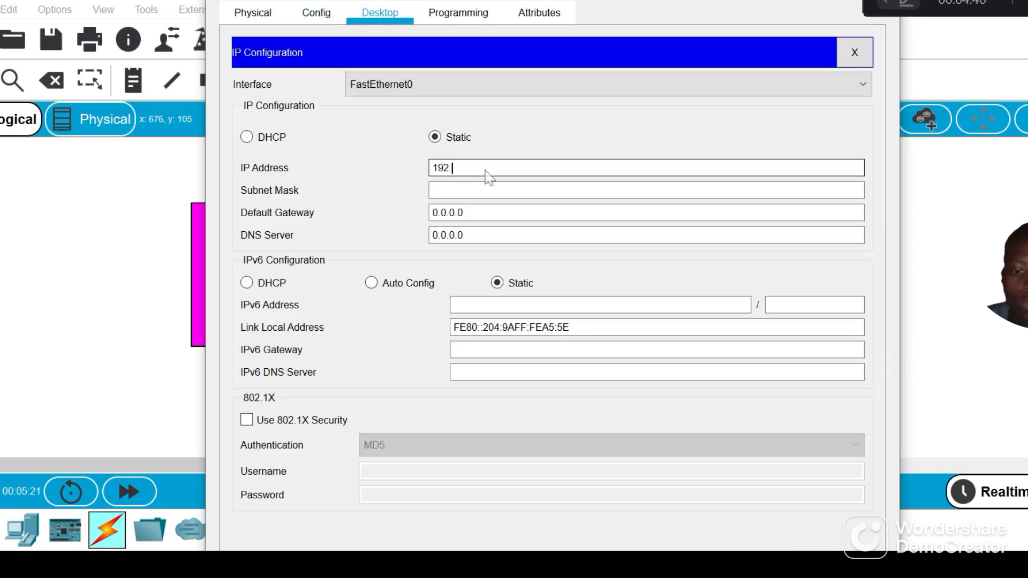
{"action": "type", "text": "168.1"}
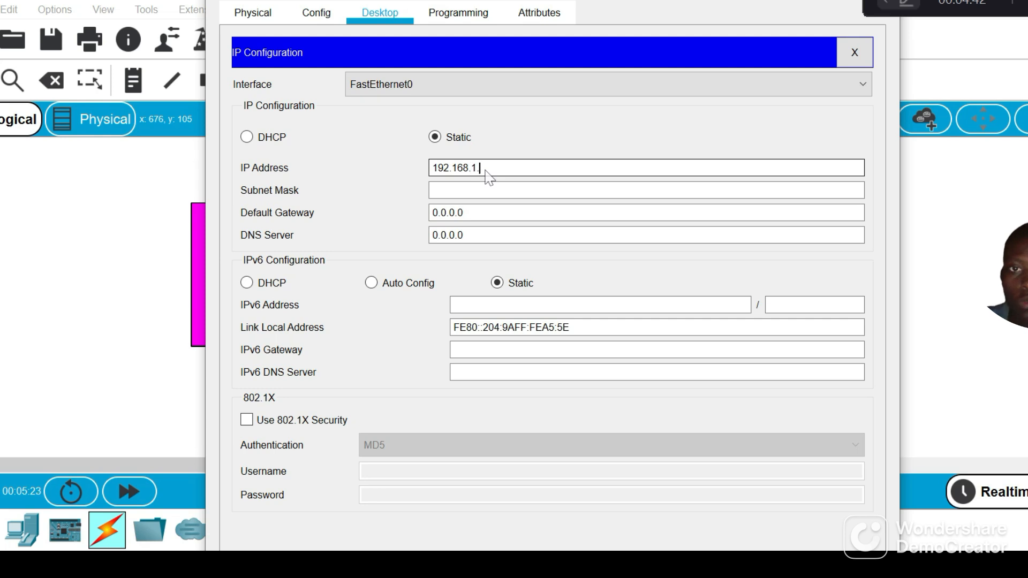
{"action": "type", "text": ".40"}
{"action": "left_click", "coordinate": [496, 190]}
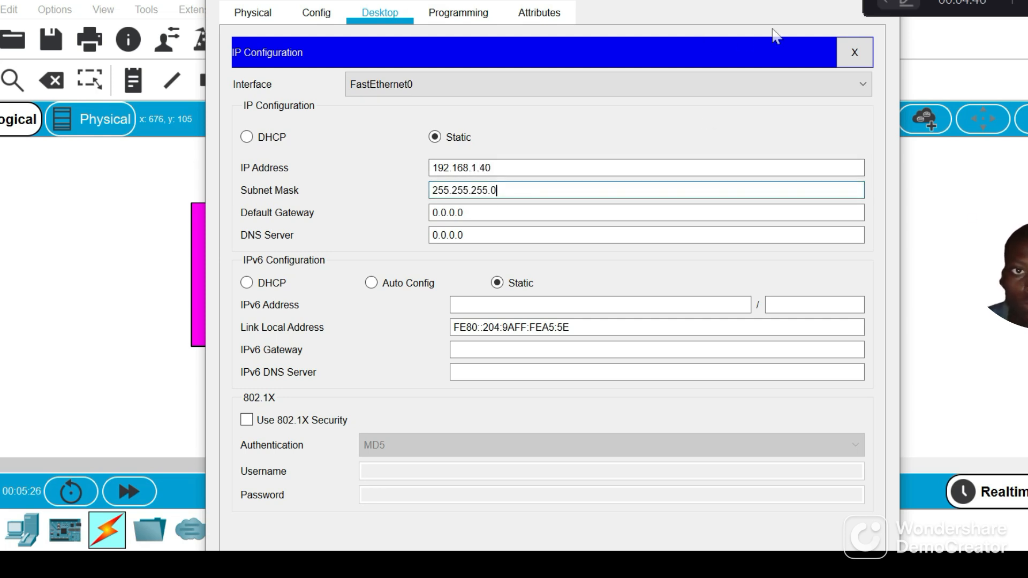
{"action": "left_click_drag", "start_coordinate": [720, 0], "coordinate": [602, 23]}
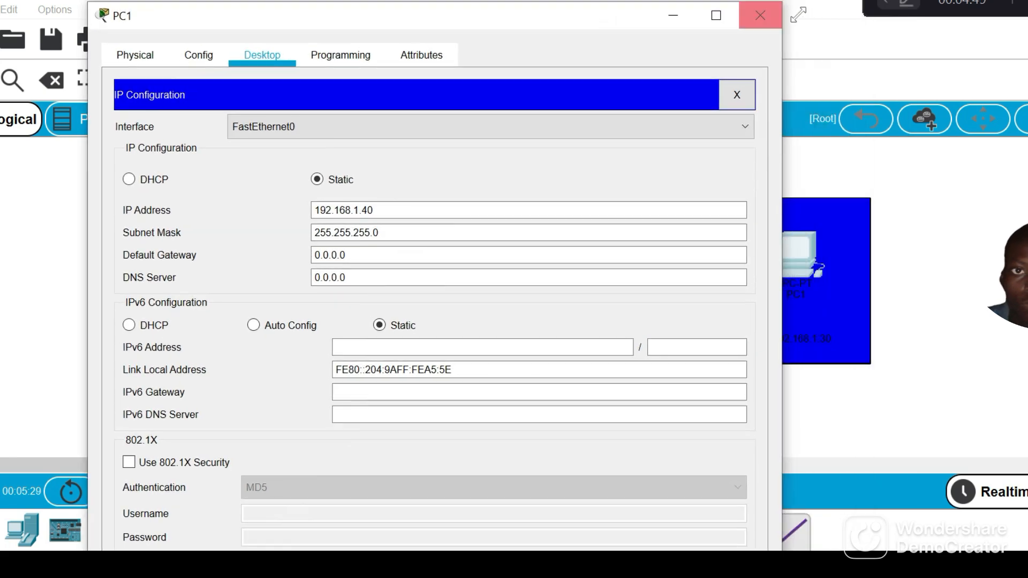
{"action": "left_click", "coordinate": [759, 20]}
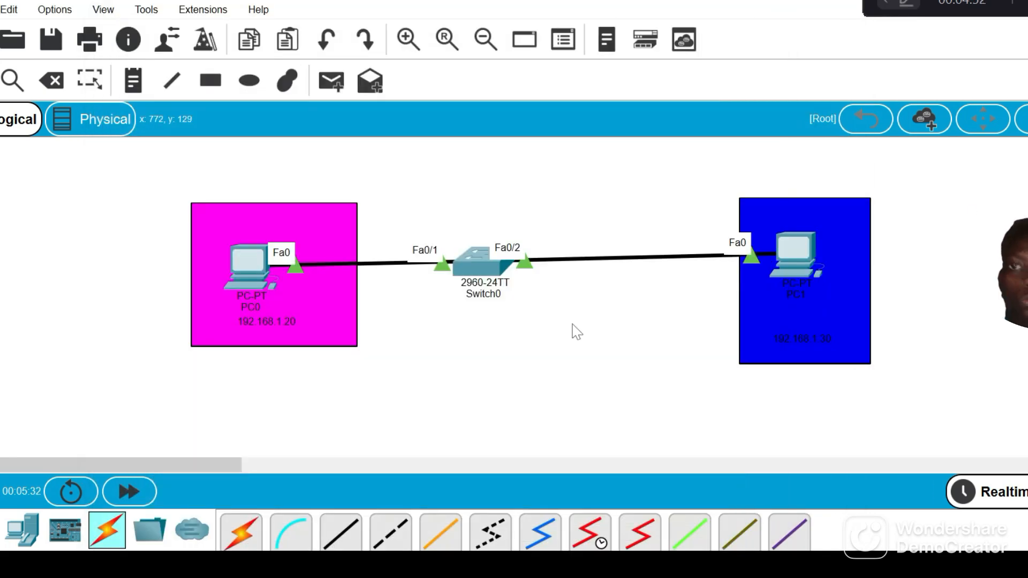
Move Switch0 closer to the middle between the two PCs and start a session in its IOS command line
{"action": "left_click_drag", "start_coordinate": [490, 271], "coordinate": [551, 291]}
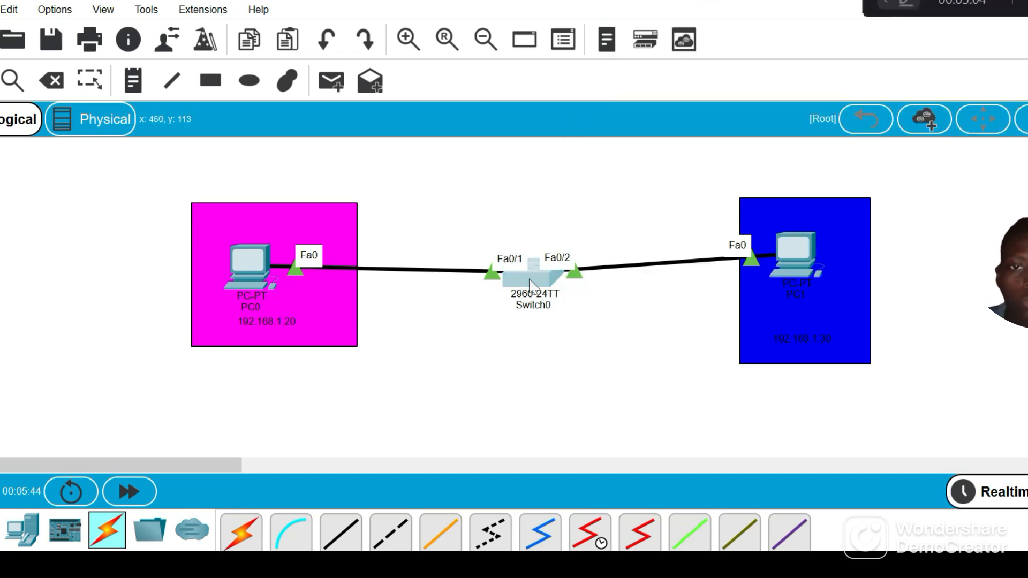
{"action": "left_click", "coordinate": [530, 284]}
{"action": "left_click", "coordinate": [374, 15]}
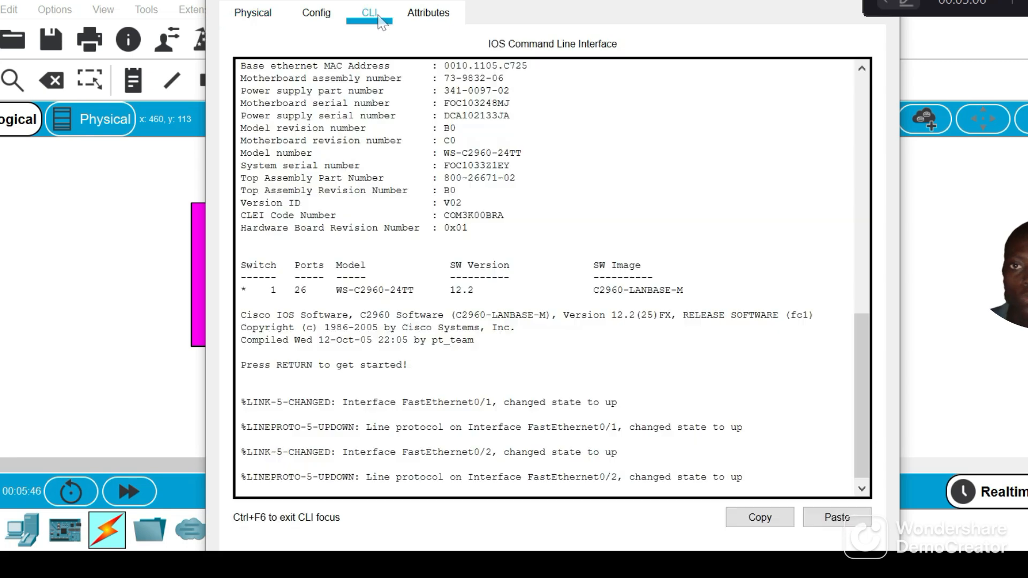
{"action": "key", "text": "Return"}
{"action": "key", "text": "Return"}
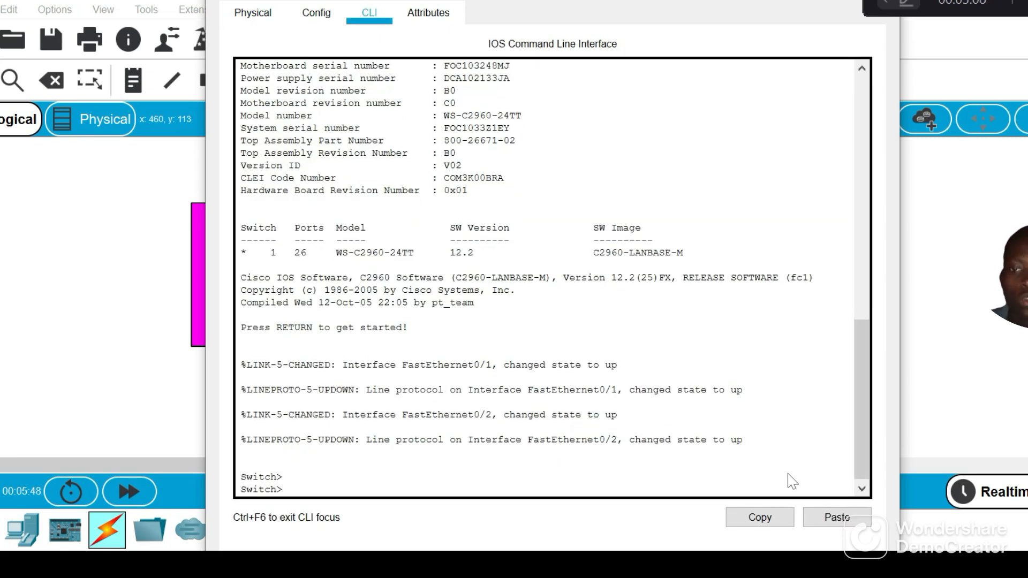
Enter privileged mode with en and global configuration mode with conf t on Switch0
{"action": "type", "text": "en"}
{"action": "key", "text": "Return"}
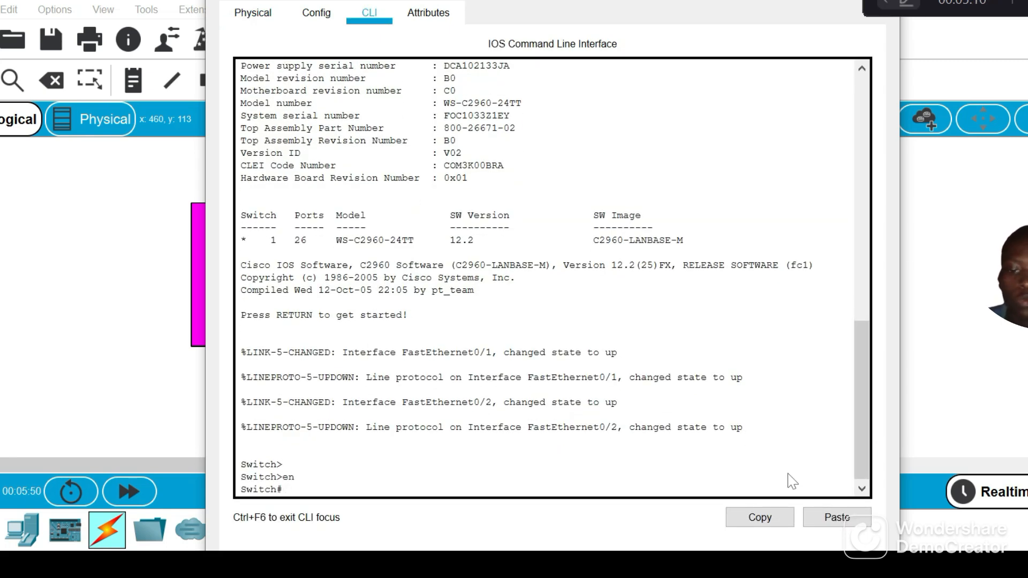
{"action": "type", "text": "conf t"}
{"action": "key", "text": "Return"}
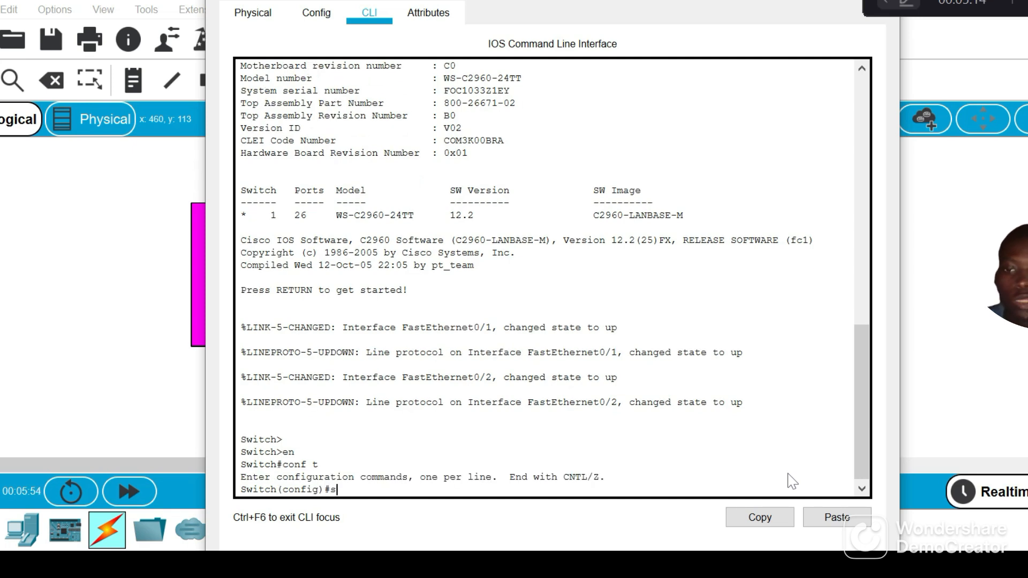
List the switch's VLANs with do show vlan brief, and put the switch window away
{"action": "key", "text": "BackSpace"}
{"action": "type", "text": "do sh"}
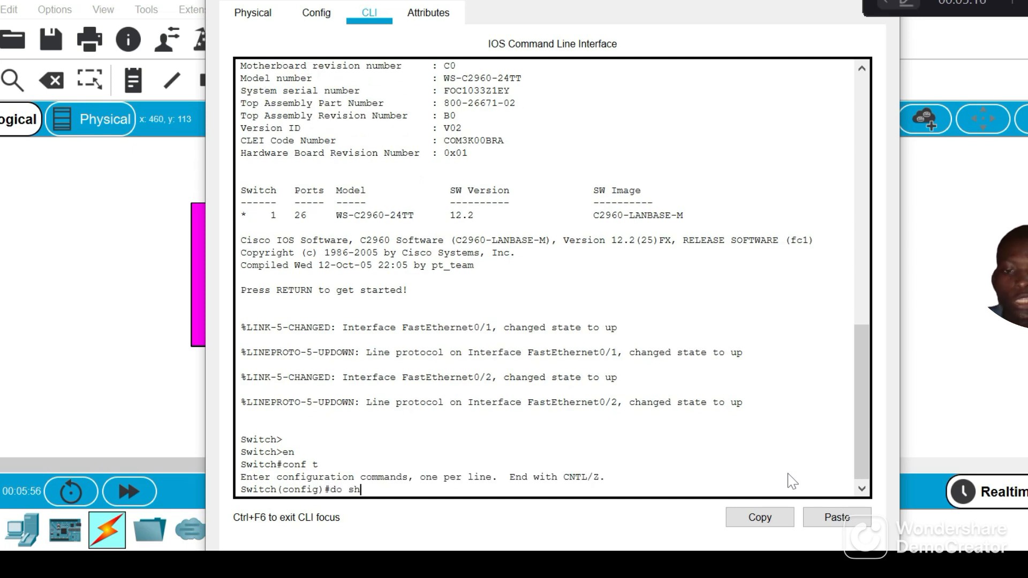
{"action": "type", "text": "ow vlan"}
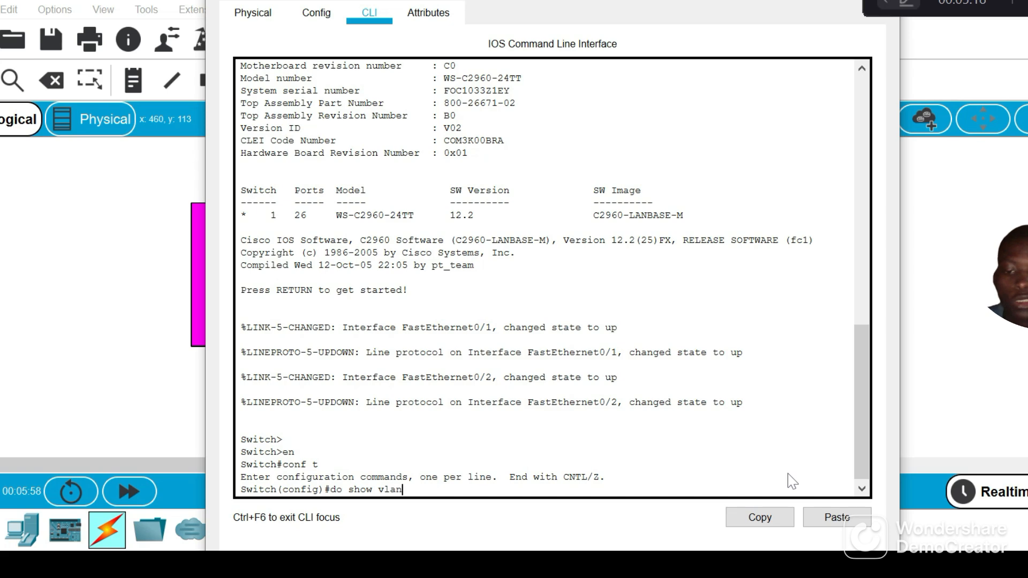
{"action": "type", "text": " bri"}
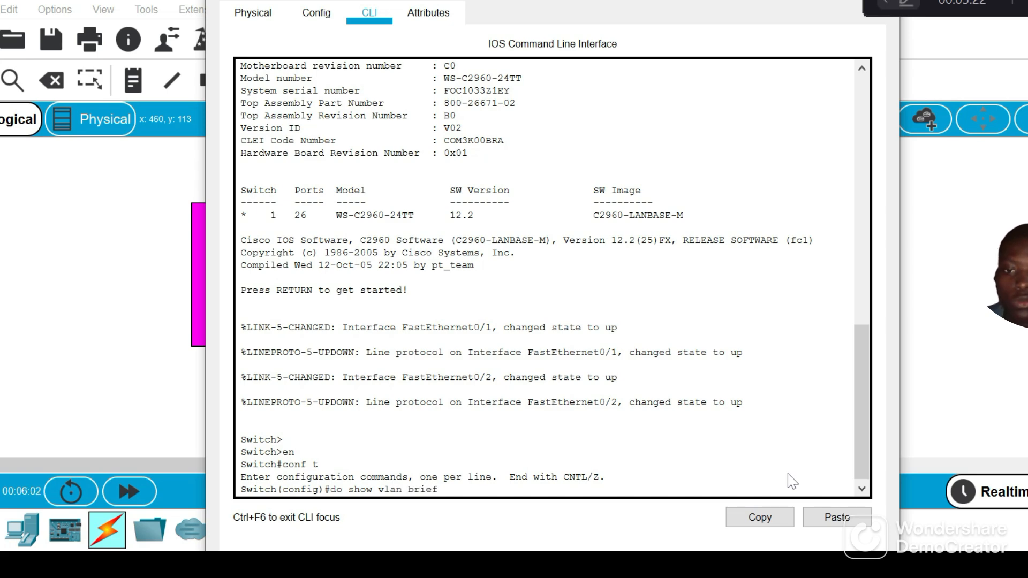
{"action": "type", "text": "ef"}
{"action": "key", "text": "Return"}
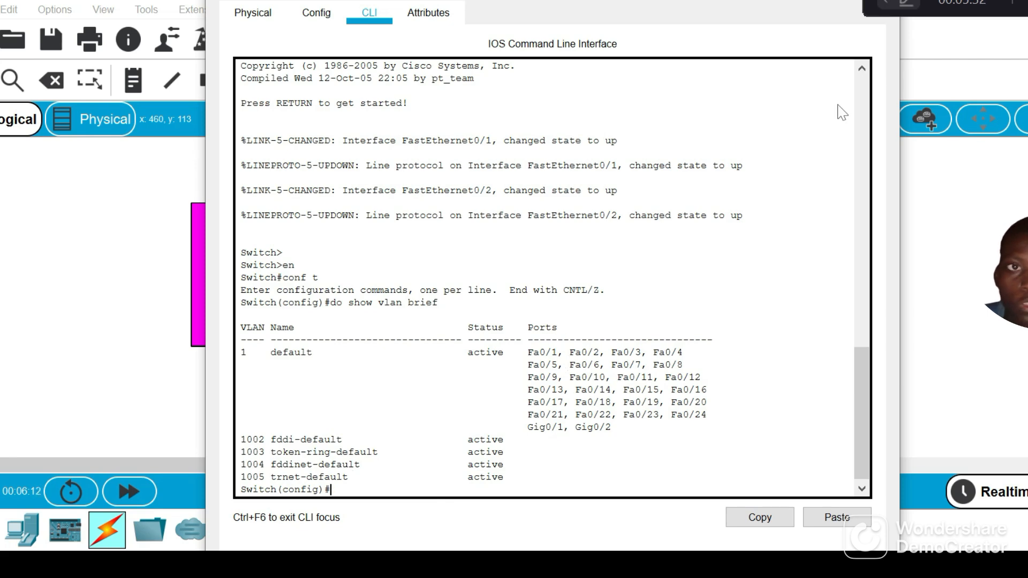
{"action": "left_click", "coordinate": [808, 0]}
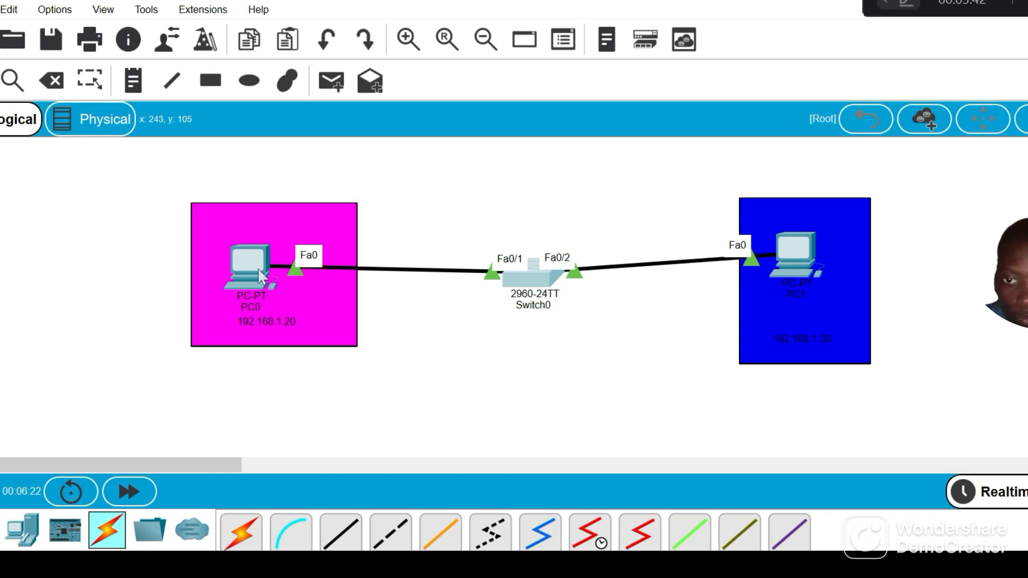
Change the address note under PC0 to 192.168.1.30 and the note under PC1 to 192.168.1.40
{"action": "mouse_move", "coordinate": [262, 277]}
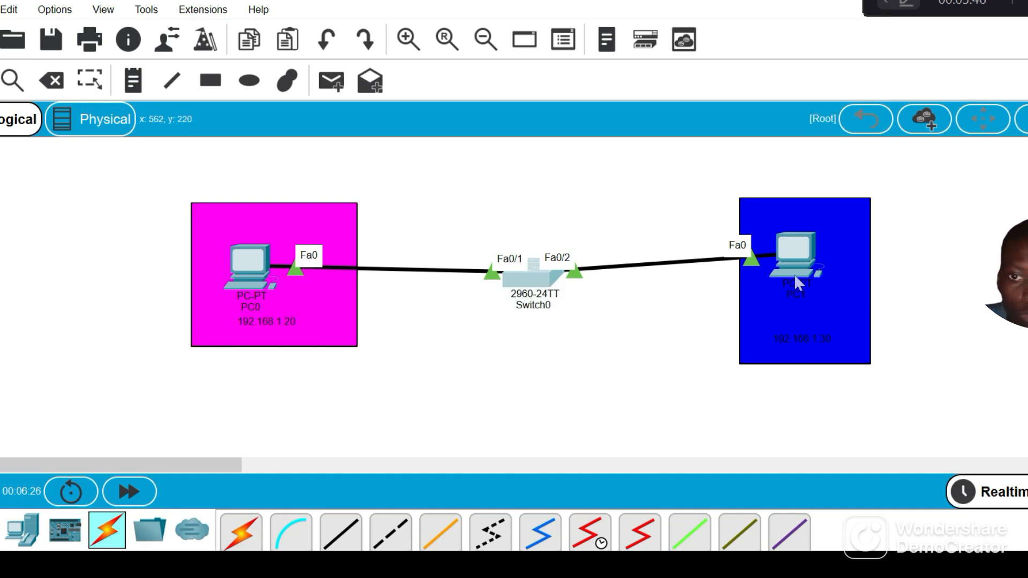
{"action": "double_click", "coordinate": [292, 325]}
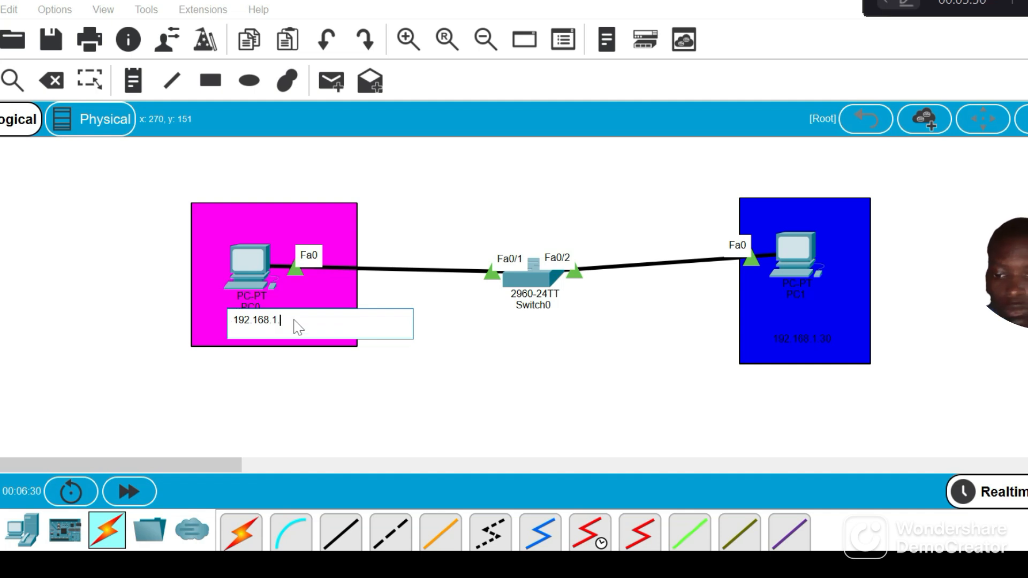
{"action": "type", "text": "30"}
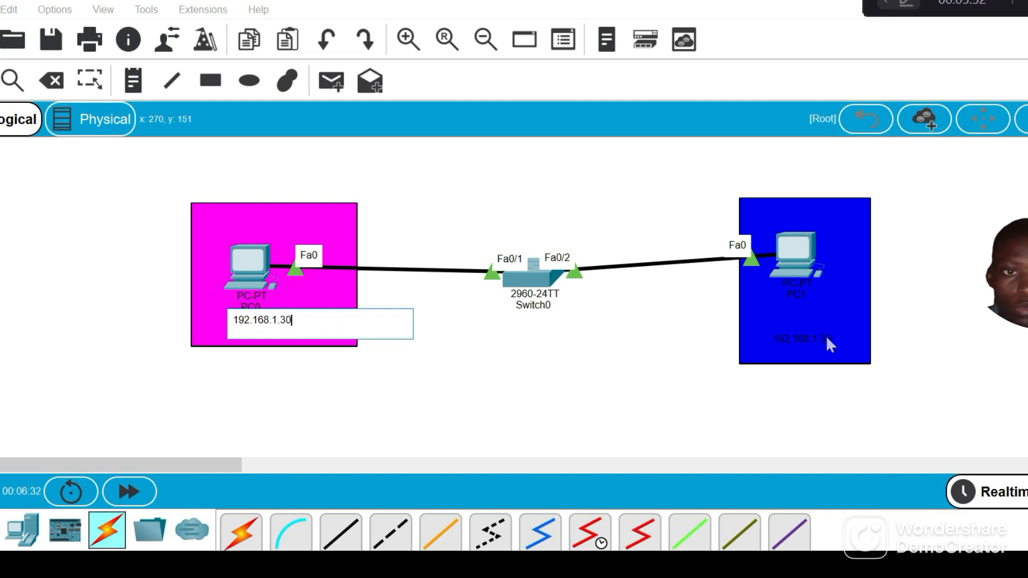
{"action": "double_click", "coordinate": [826, 339]}
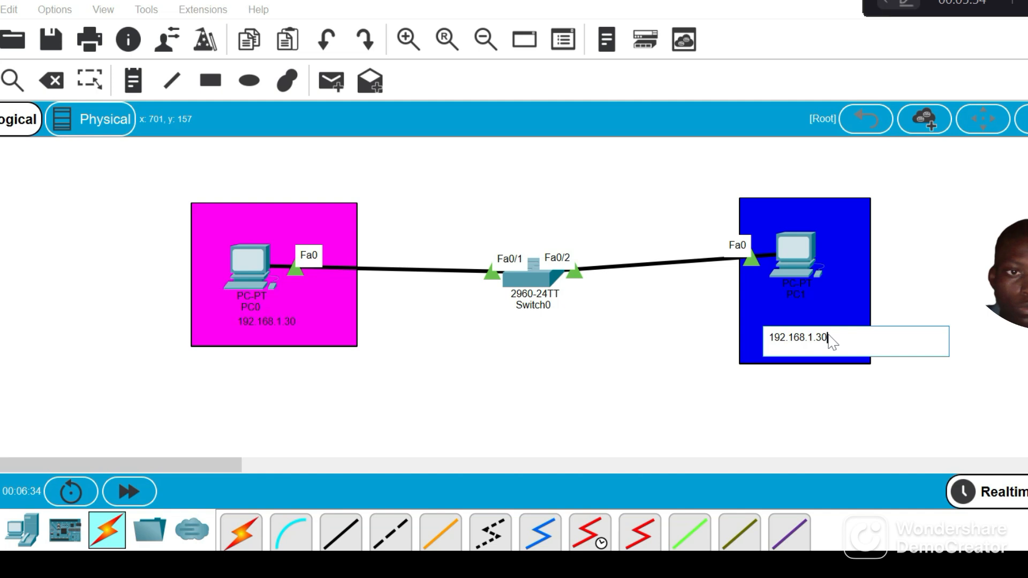
{"action": "key", "text": "BackSpace"}
{"action": "type", "text": "40"}
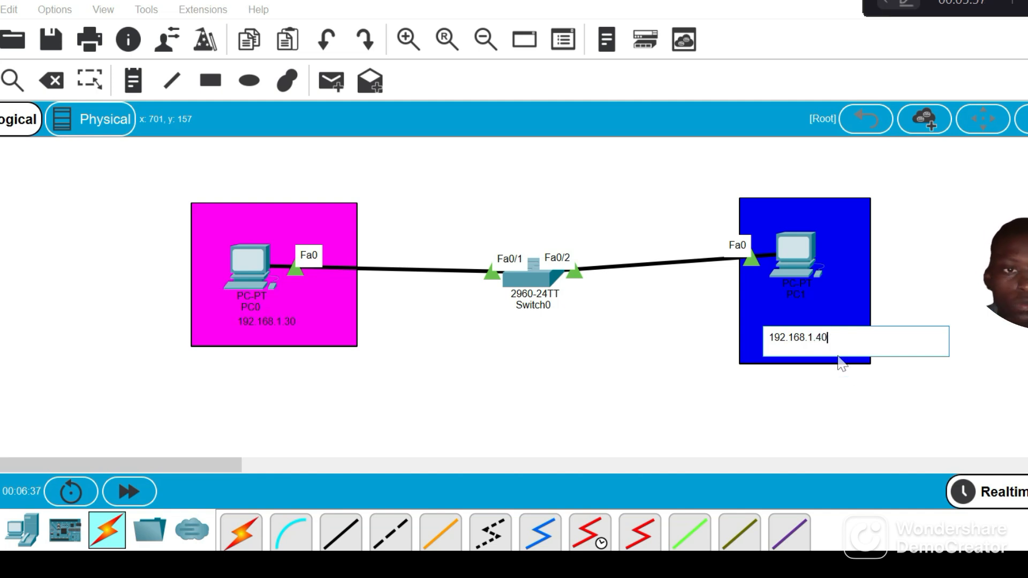
{"action": "left_click", "coordinate": [855, 384]}
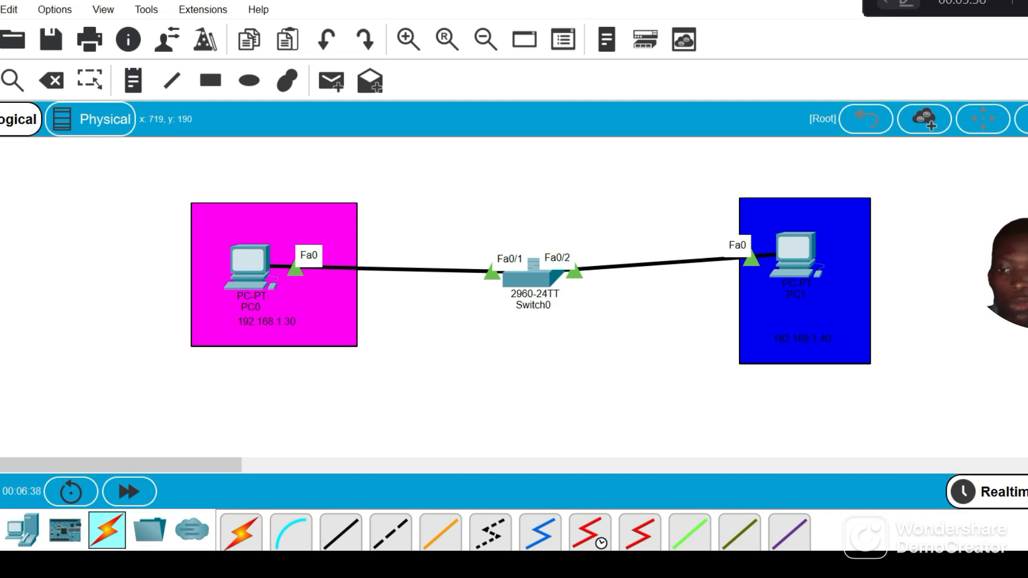
Return to Switch0's command line, exit configuration mode, and re-enter it with en and conf t
{"action": "left_click", "coordinate": [321, 527]}
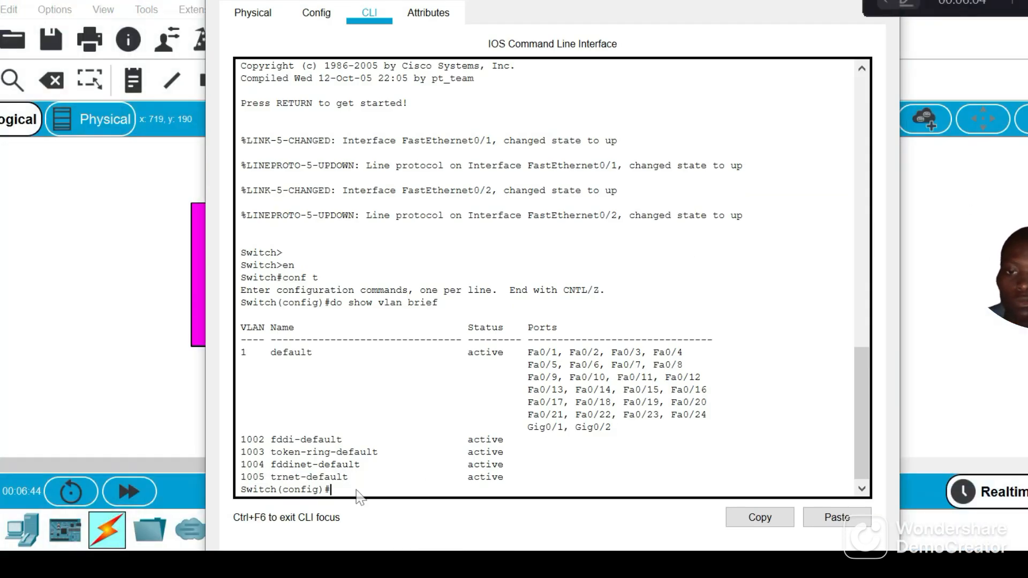
{"action": "type", "text": "exit"}
{"action": "key", "text": "Return"}
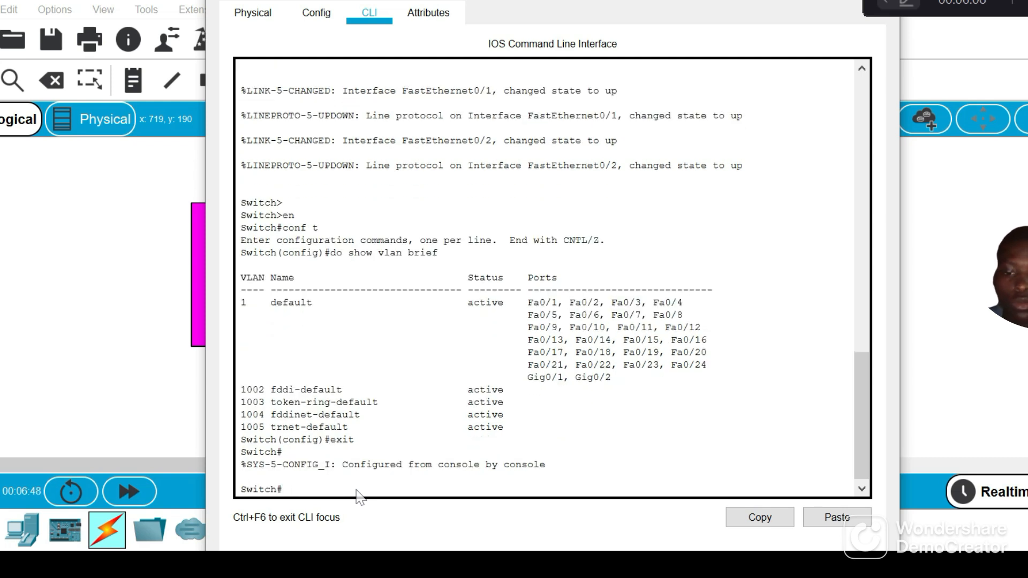
{"action": "type", "text": "en"}
{"action": "key", "text": "Return"}
{"action": "type", "text": "co"}
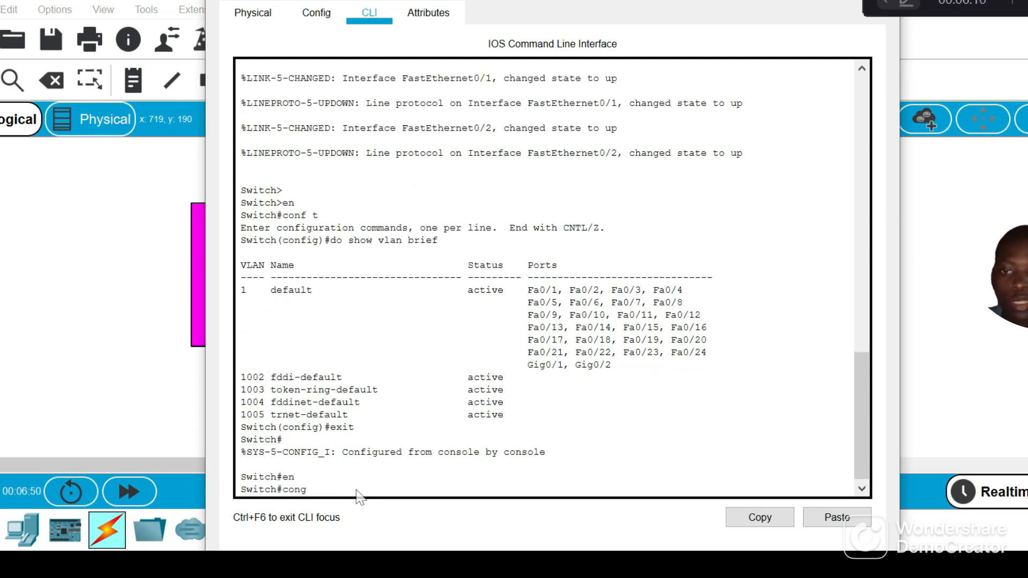
{"action": "type", "text": "ng"}
{"action": "key", "text": "BackSpace"}
{"action": "key", "text": "BackSpace"}
{"action": "type", "text": "f t"}
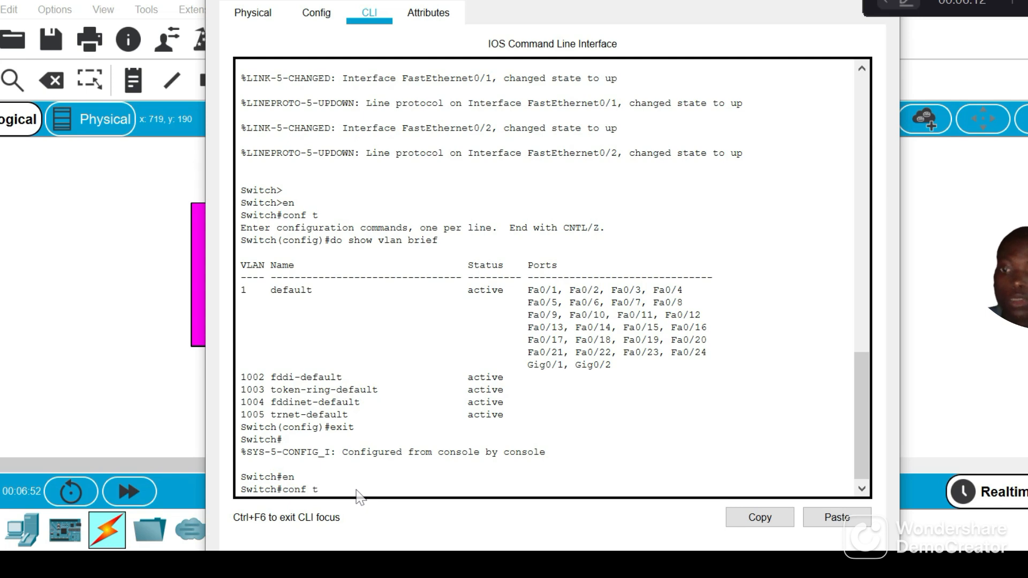
{"action": "key", "text": "Return"}
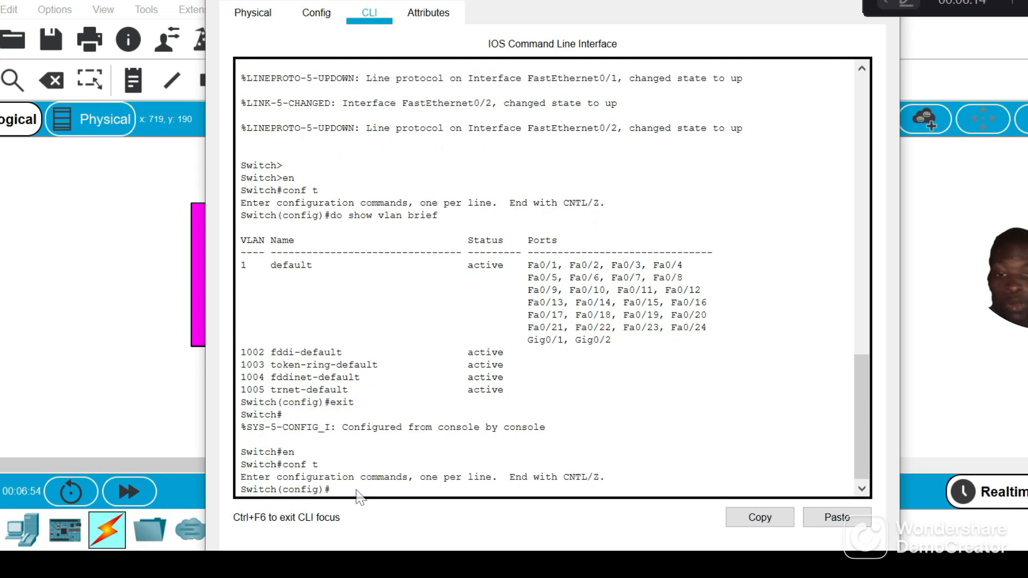
Create VLAN 30 on the switch with the command vlan 30
{"action": "type", "text": "vlan"}
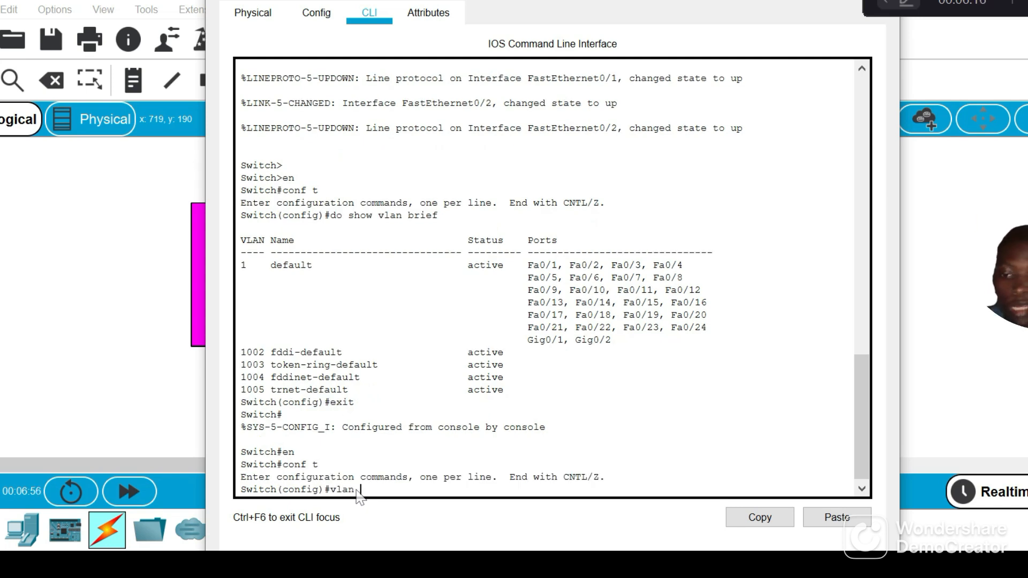
{"action": "type", "text": " 30"}
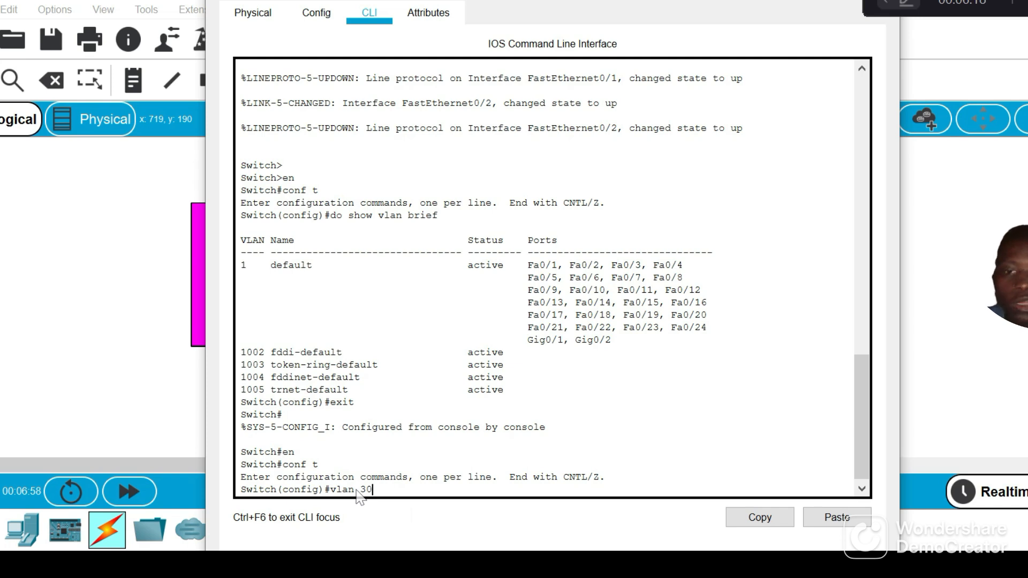
{"action": "double_click", "coordinate": [366, 490]}
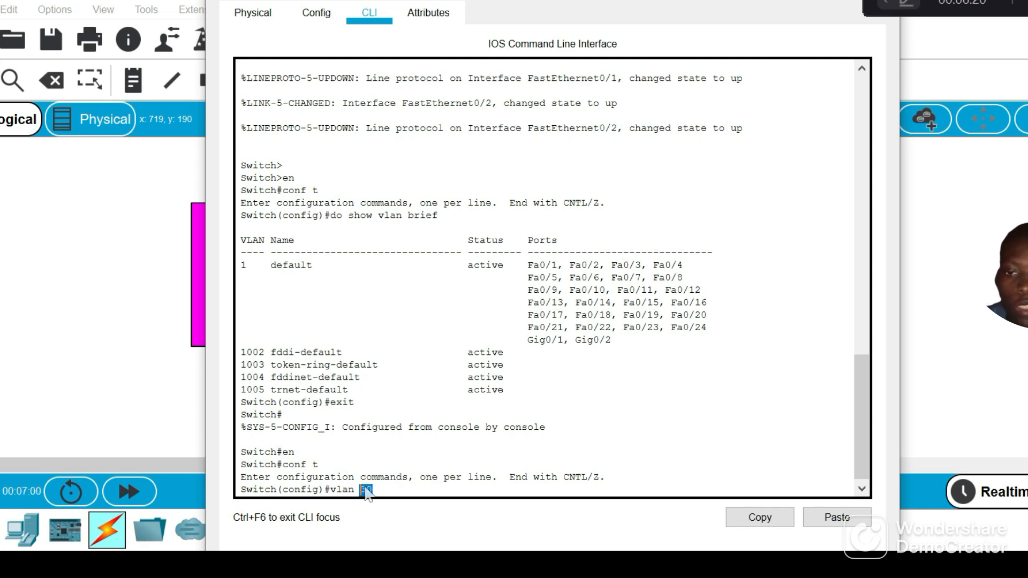
{"action": "left_click", "coordinate": [381, 496]}
{"action": "key", "text": "Return"}
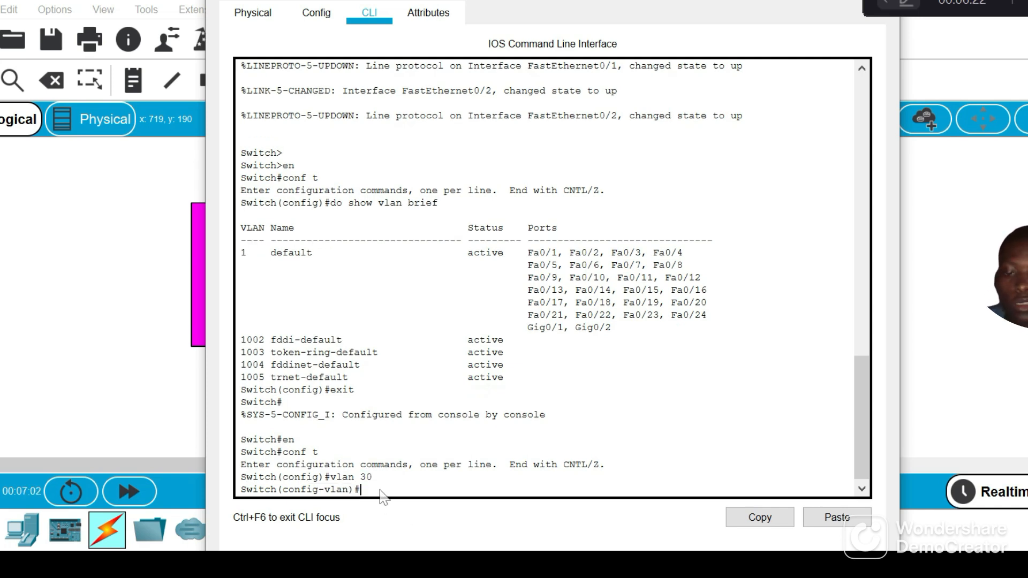
Name VLAN 30 students with the command name students
{"action": "type", "text": "name st"}
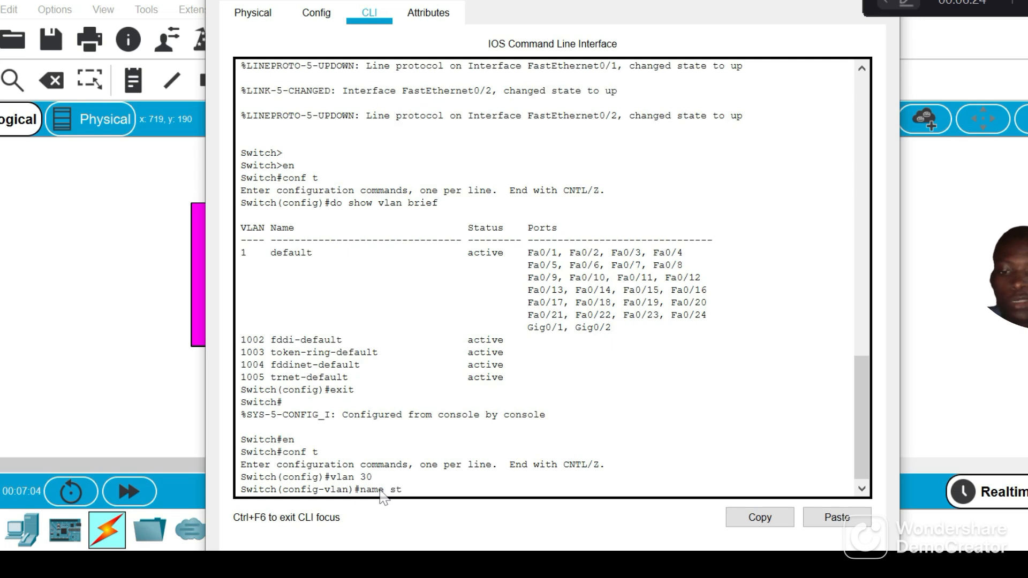
{"action": "type", "text": "ud"}
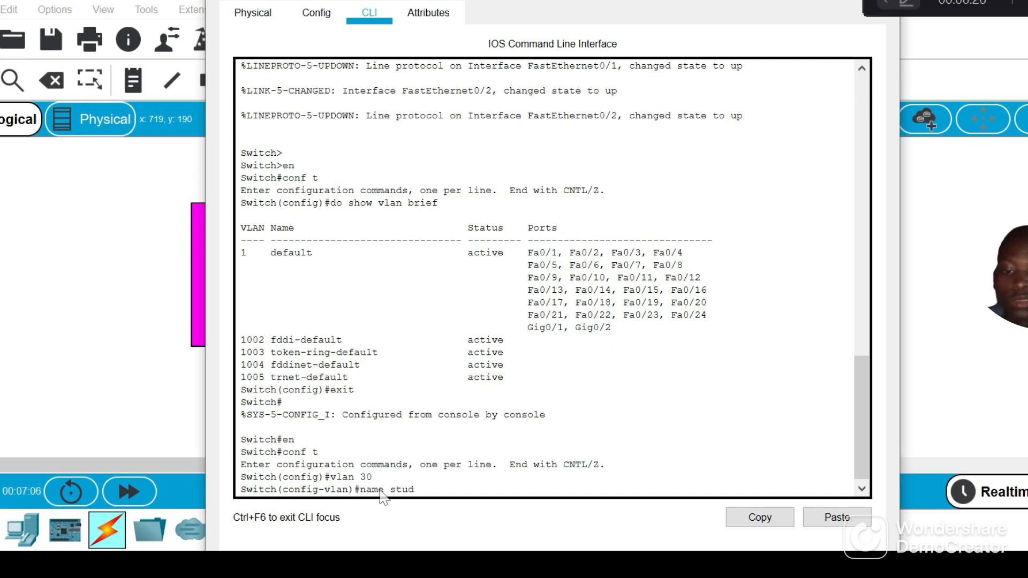
{"action": "type", "text": "ents"}
{"action": "key", "text": "Return"}
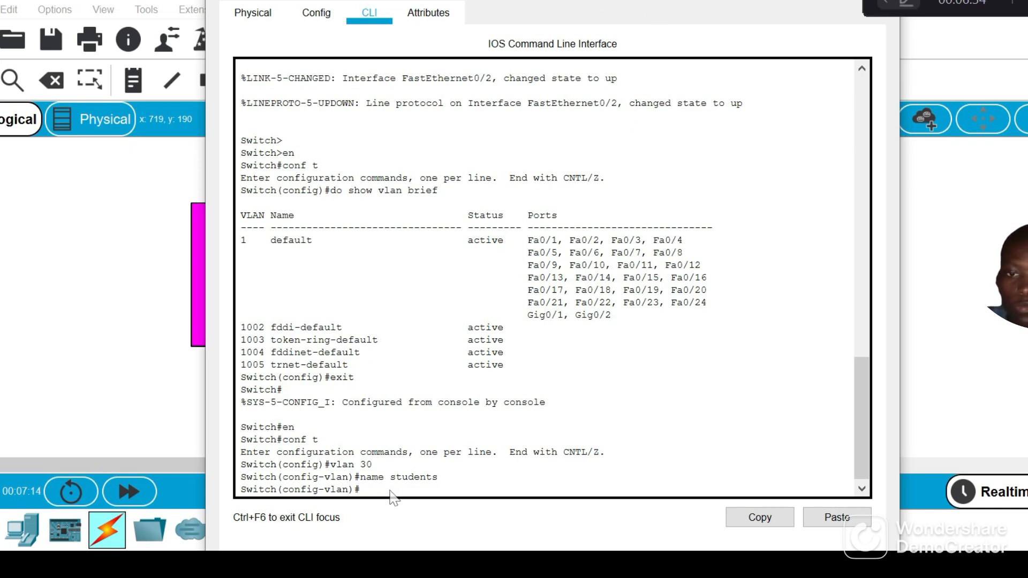
Try to create and name VLAN 40 in a single command, vlan 40 name staff
{"action": "type", "text": "n "}
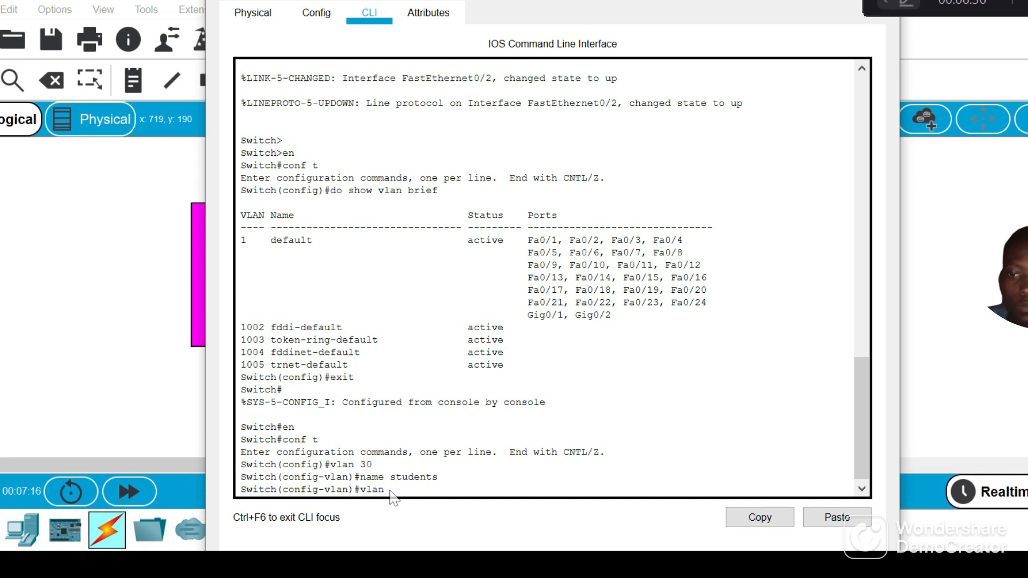
{"action": "type", "text": "40 n"}
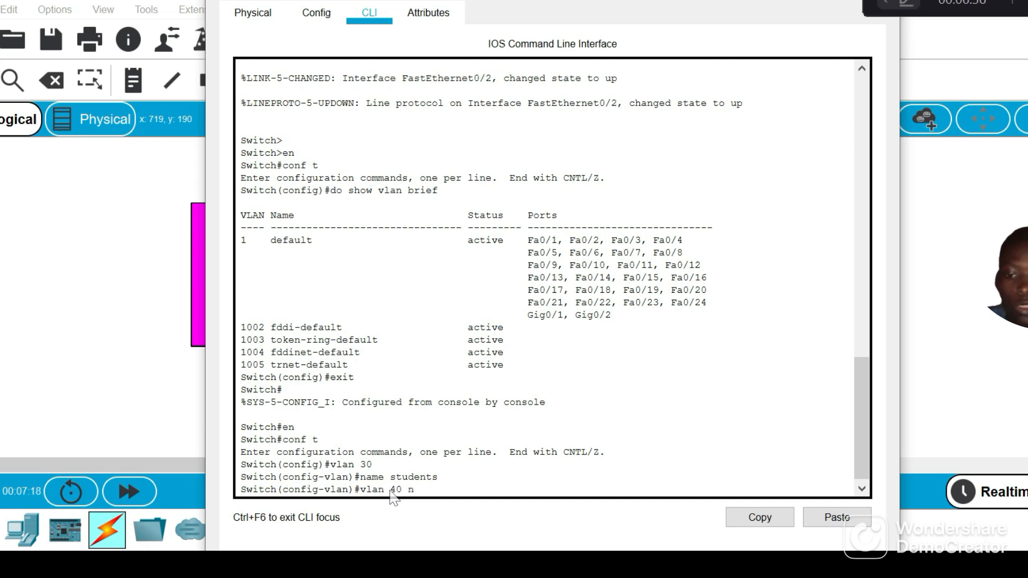
{"action": "type", "text": "ame staff"}
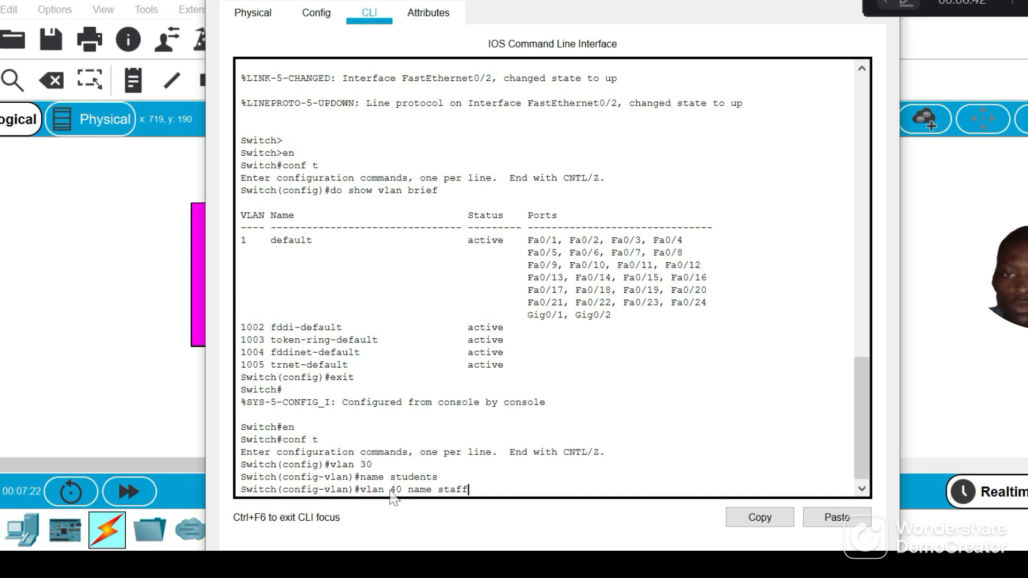
{"action": "key", "text": "Return"}
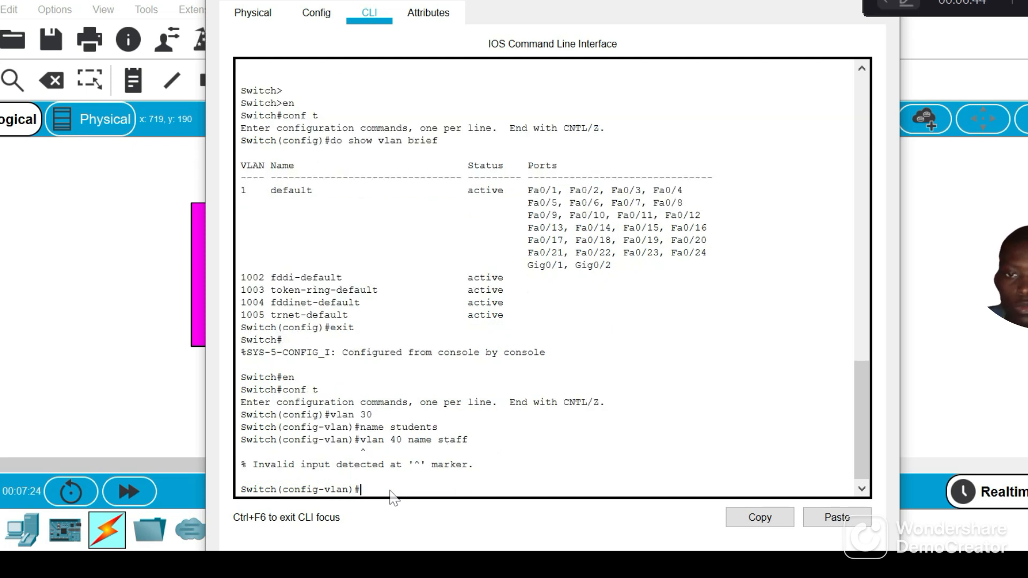
Create VLAN 40 by reusing the previous command shortened to vlan 40
{"action": "key", "text": "Up"}
{"action": "key", "text": "BackSpace"}
{"action": "key", "text": "BackSpace"}
{"action": "key", "text": "BackSpace"}
{"action": "key", "text": "BackSpace"}
{"action": "key", "text": "BackSpace"}
{"action": "key", "text": "BackSpace"}
{"action": "key", "text": "BackSpace"}
{"action": "key", "text": "BackSpace"}
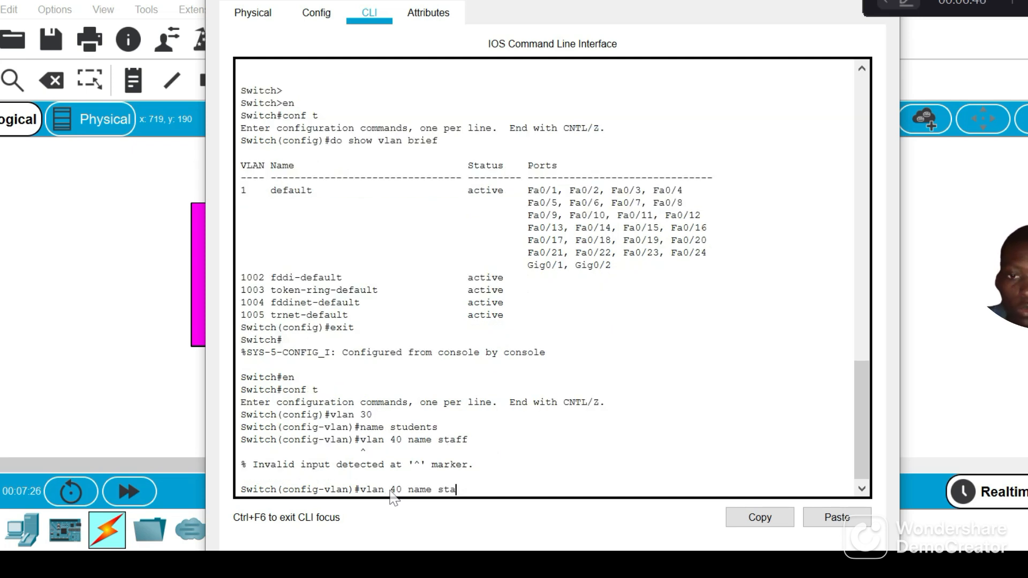
{"action": "key", "text": "BackSpace"}
{"action": "key", "text": "BackSpace"}
{"action": "key", "text": "Return"}
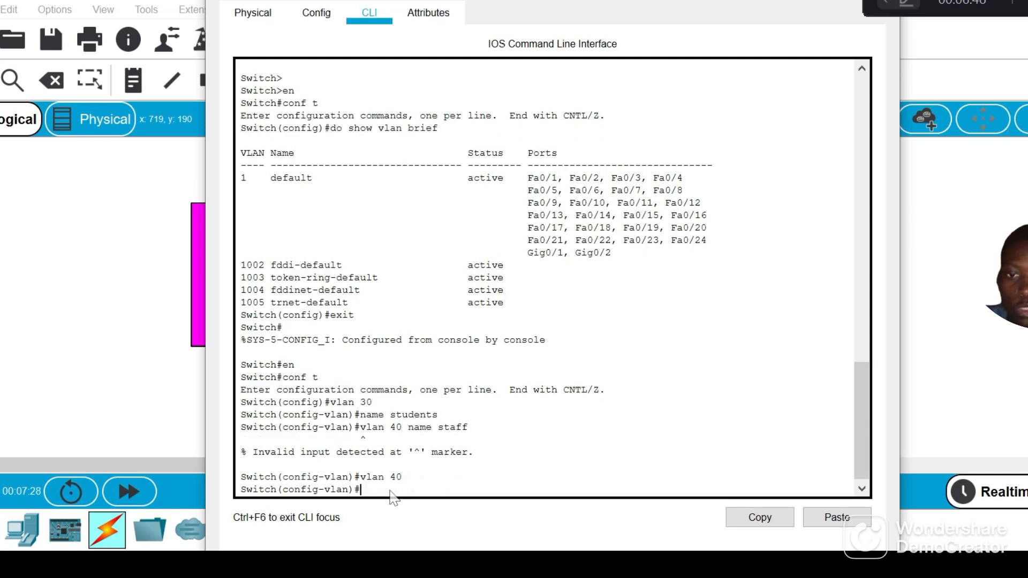
Name VLAN 40 staf with the command name staf
{"action": "type", "text": "vla"}
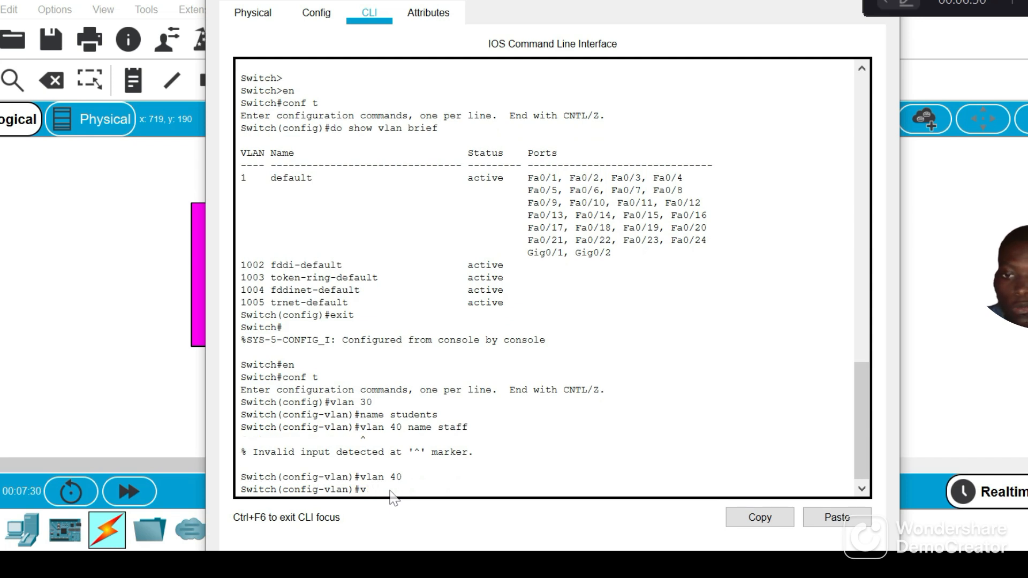
{"action": "type", "text": "me"}
{"action": "key", "text": "BackSpace"}
{"action": "key", "text": "BackSpace"}
{"action": "key", "text": "BackSpace"}
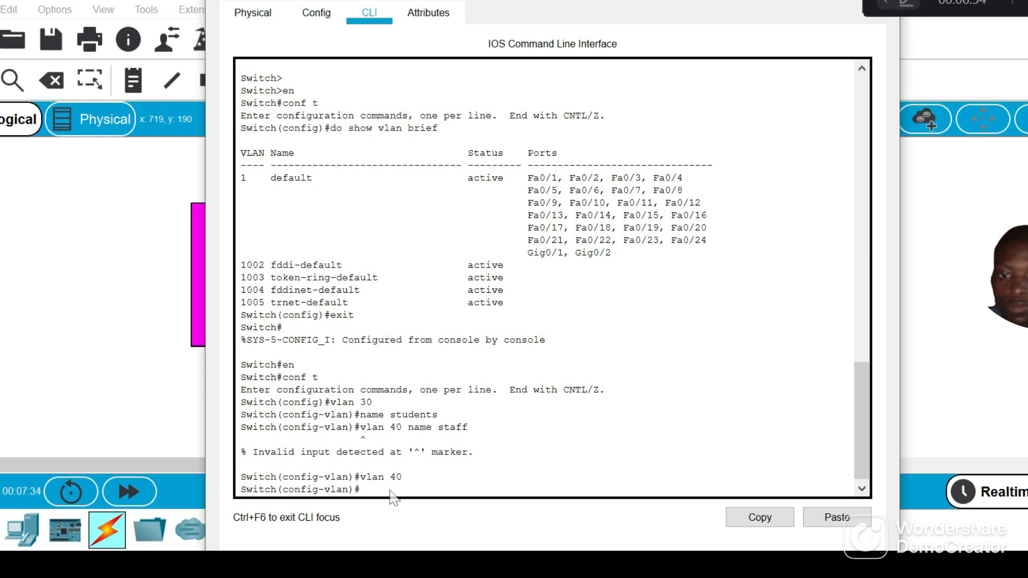
{"action": "type", "text": "name sta"}
{"action": "key", "text": "BackSpace"}
{"action": "type", "text": "f"}
{"action": "key", "text": "Return"}
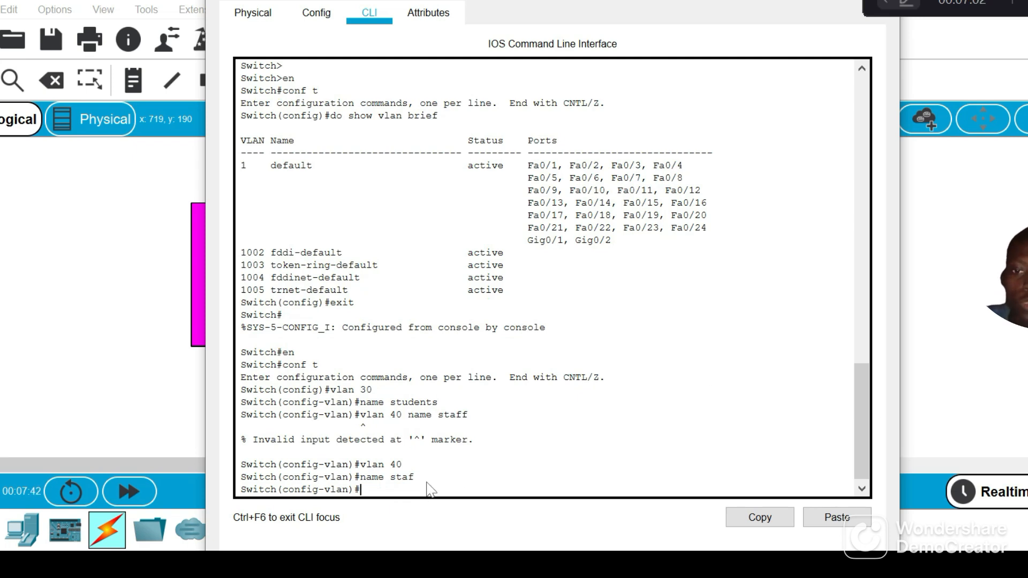
List the switch's VLANs from VLAN configuration mode with do show vlan brief
{"action": "type", "text": "do sh"}
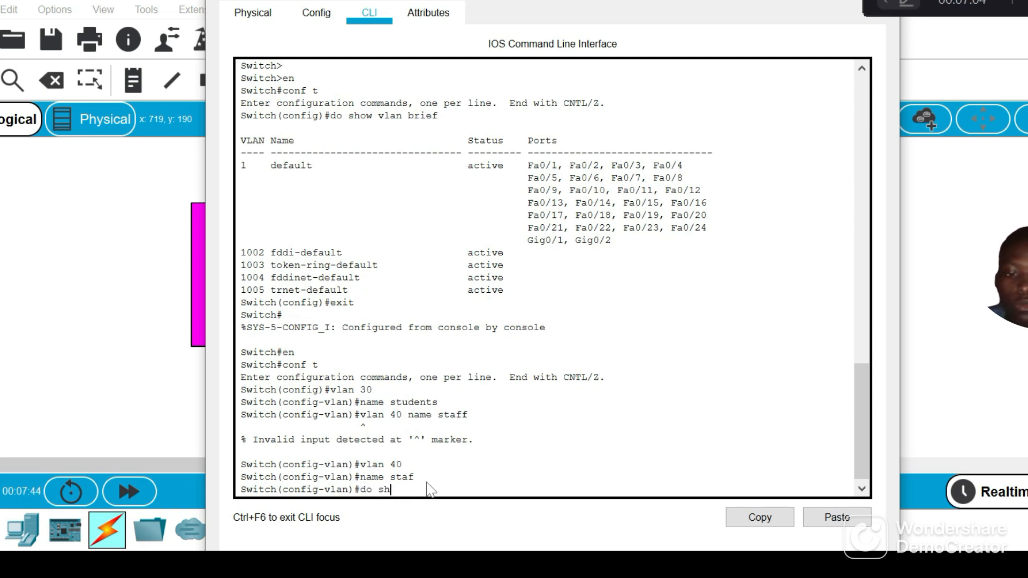
{"action": "type", "text": "ow vlan b"}
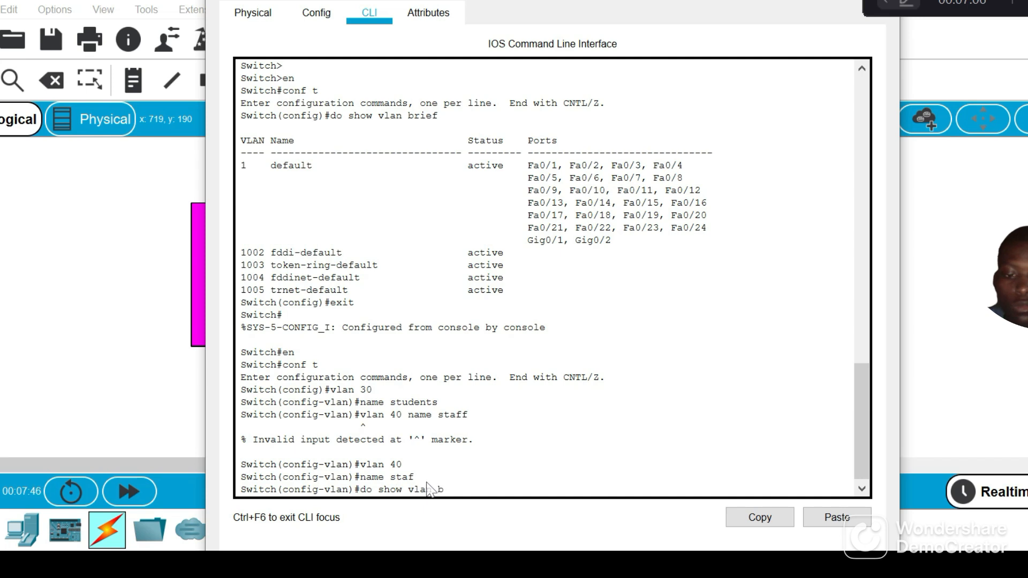
{"action": "type", "text": "rief"}
{"action": "key", "text": "Return"}
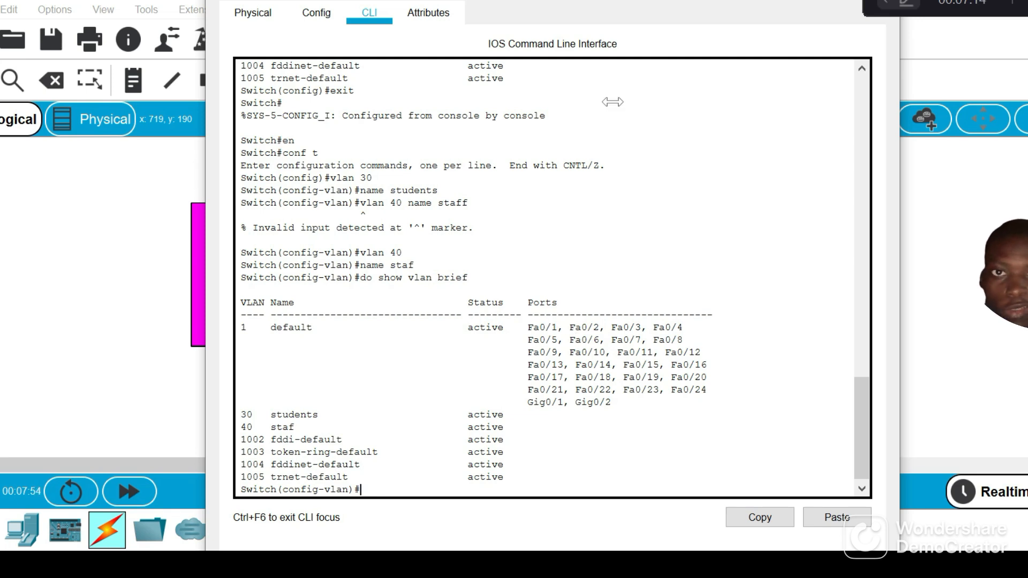
Check the topology for the switch ports that PC0 and PC1 connect to, and return to Switch0's command line
{"action": "mouse_move", "coordinate": [210, 569]}
{"action": "left_click", "coordinate": [155, 527]}
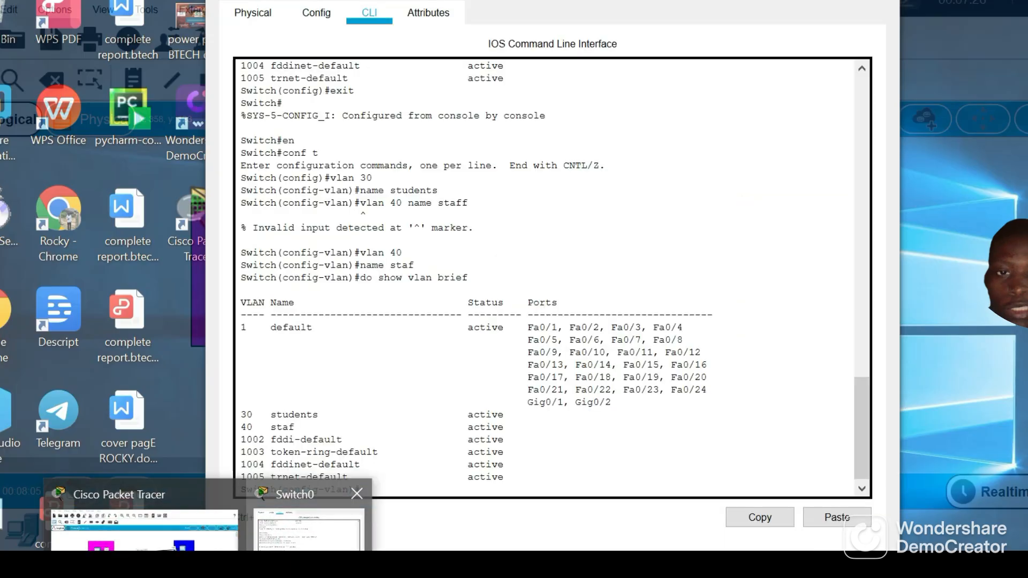
{"action": "left_click", "coordinate": [294, 541]}
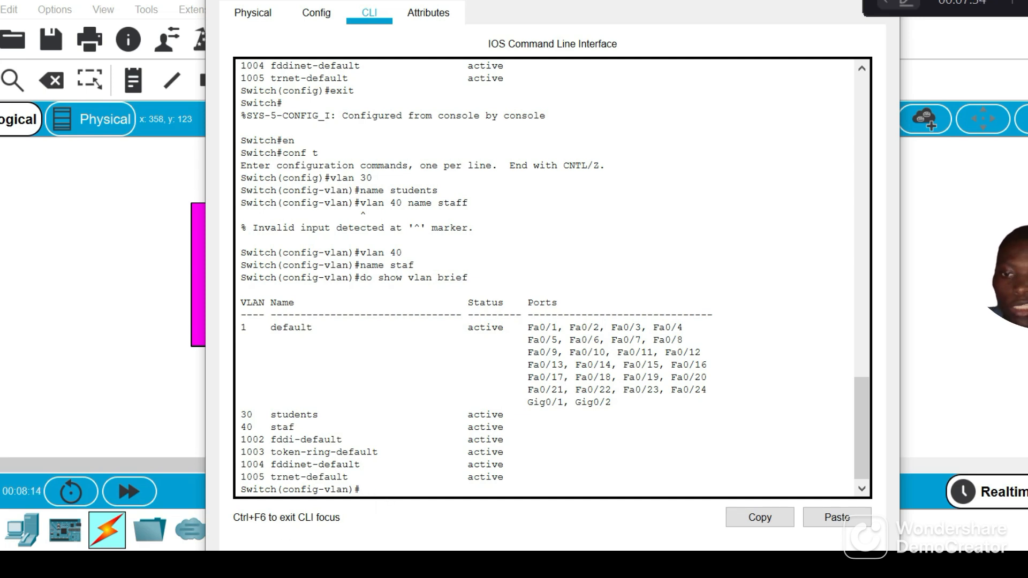
{"action": "mouse_move", "coordinate": [208, 570]}
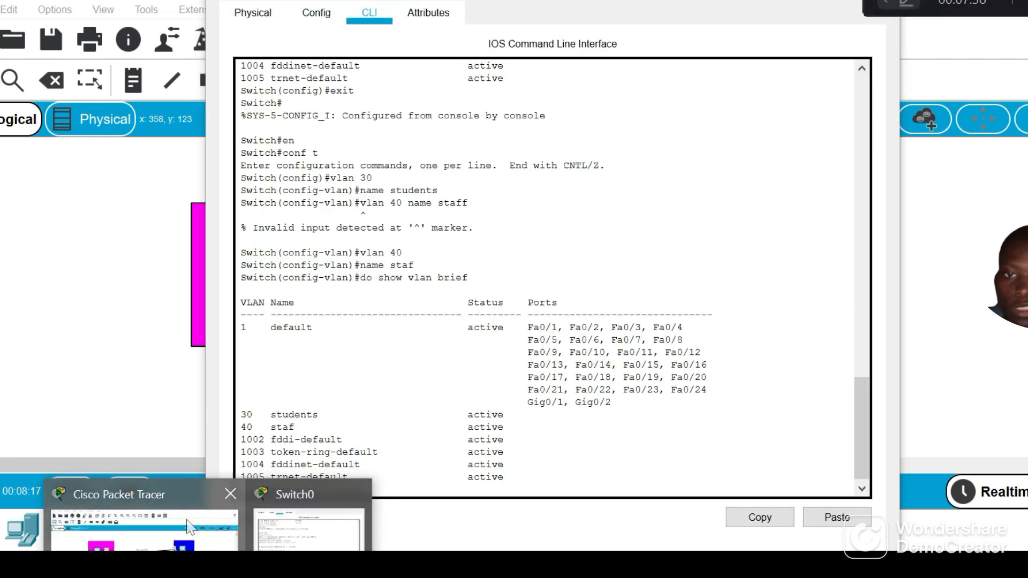
{"action": "left_click", "coordinate": [188, 519]}
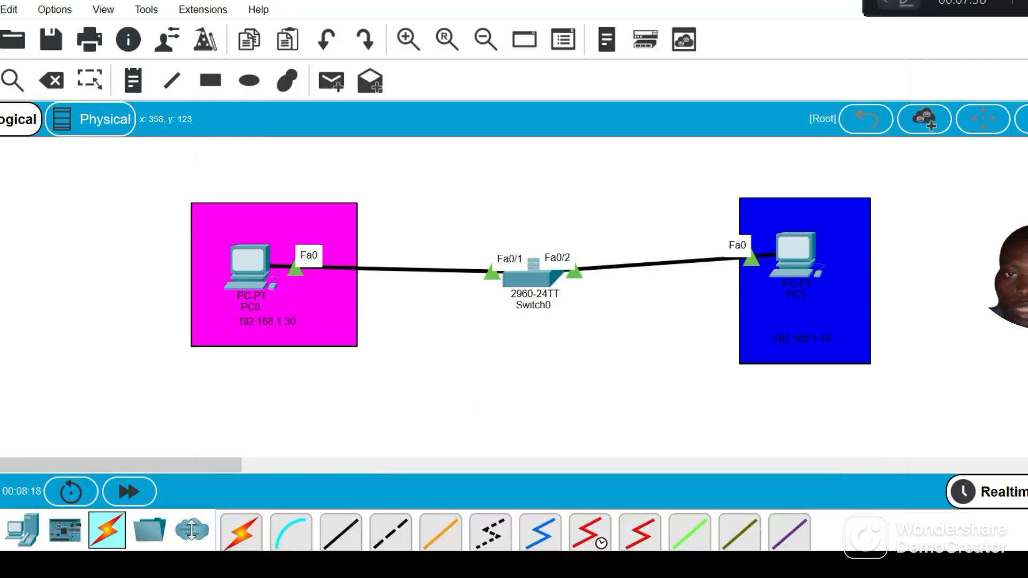
{"action": "mouse_move", "coordinate": [208, 570]}
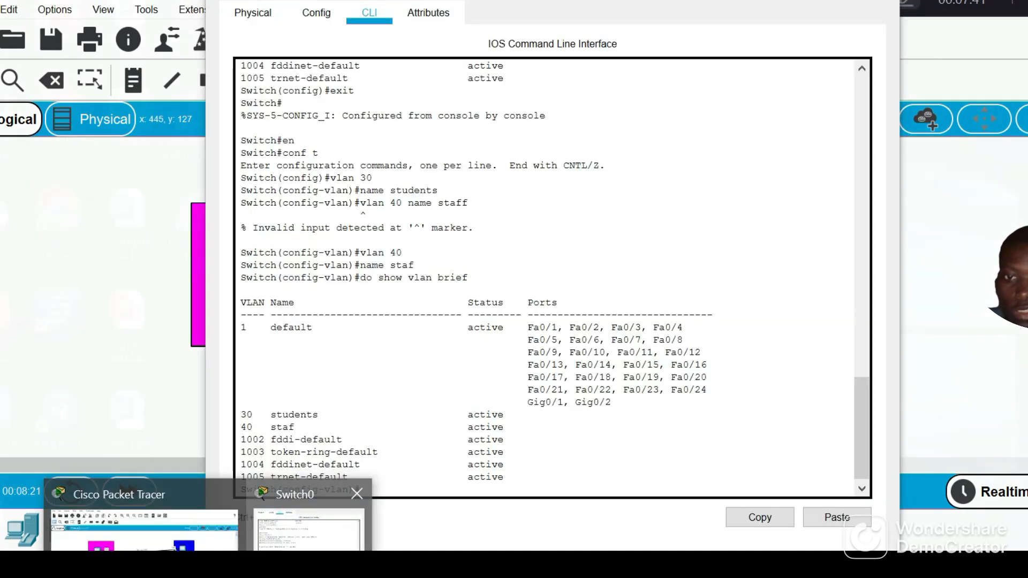
{"action": "left_click", "coordinate": [308, 527]}
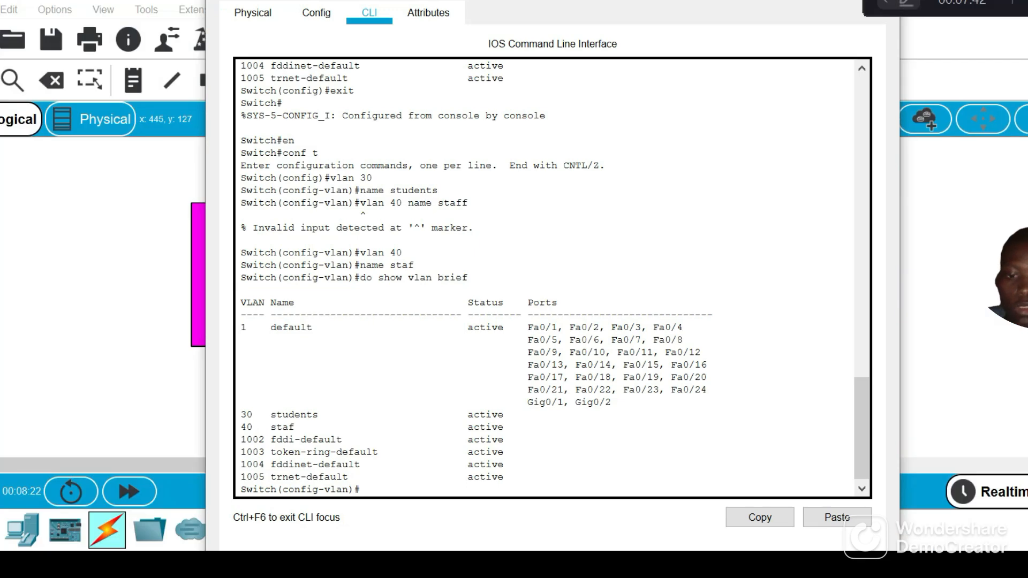
Enter interface fa0/1 with int fa0/1 and make it an access port with switchport mode access
{"action": "type", "text": "int fa"}
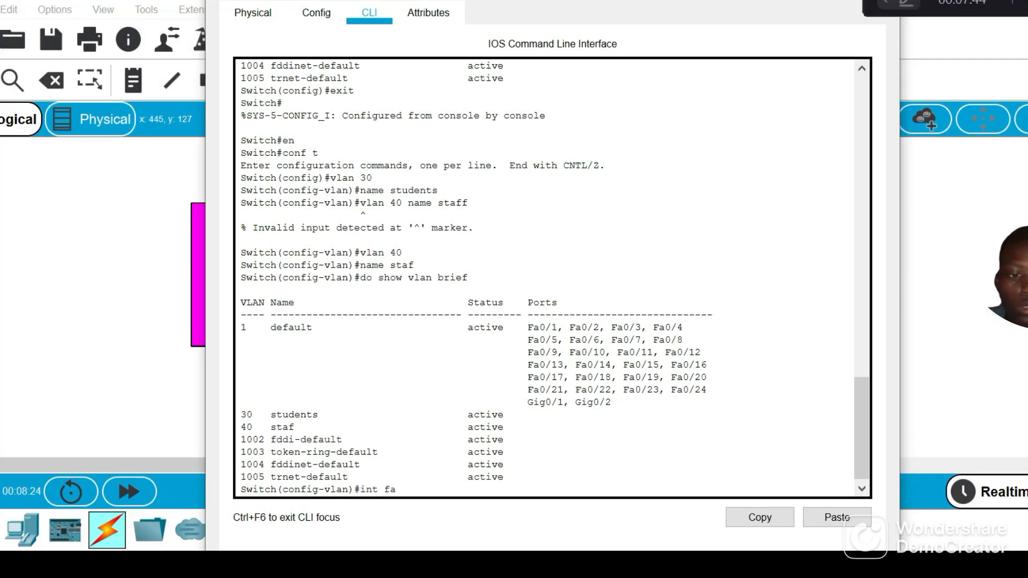
{"action": "type", "text": "0/1"}
{"action": "key", "text": "Return"}
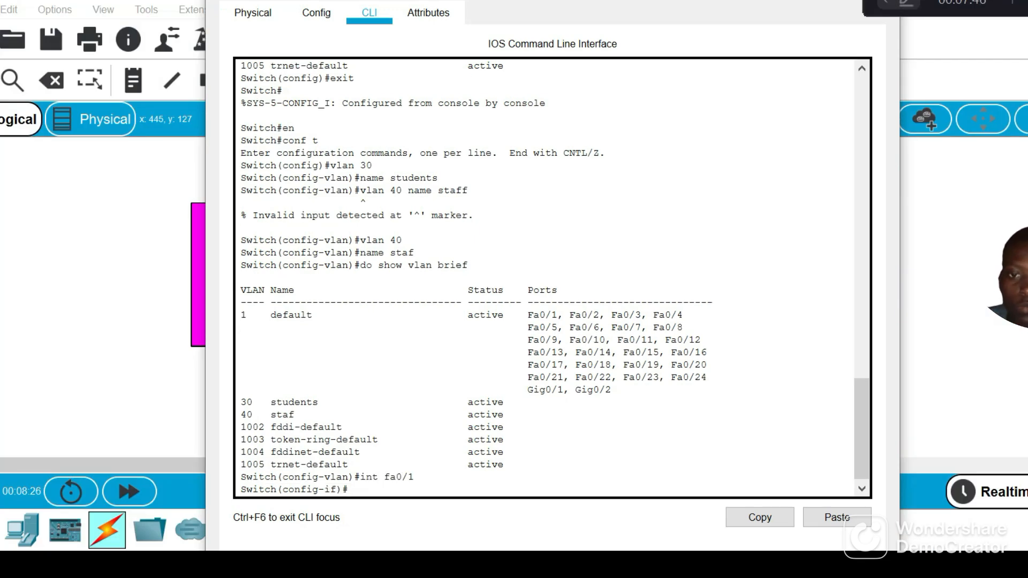
{"action": "type", "text": "a"}
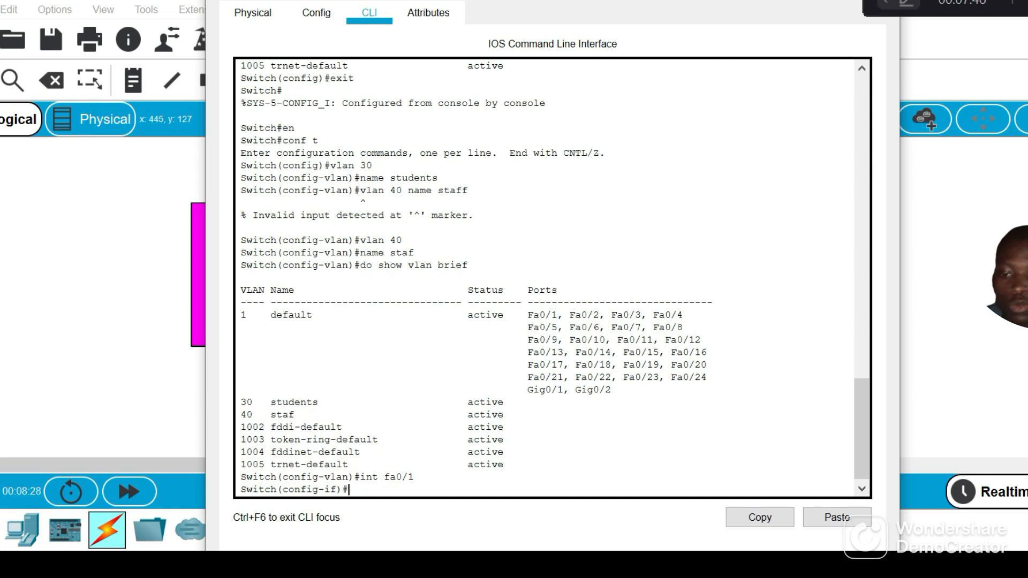
{"action": "type", "text": "witchp"}
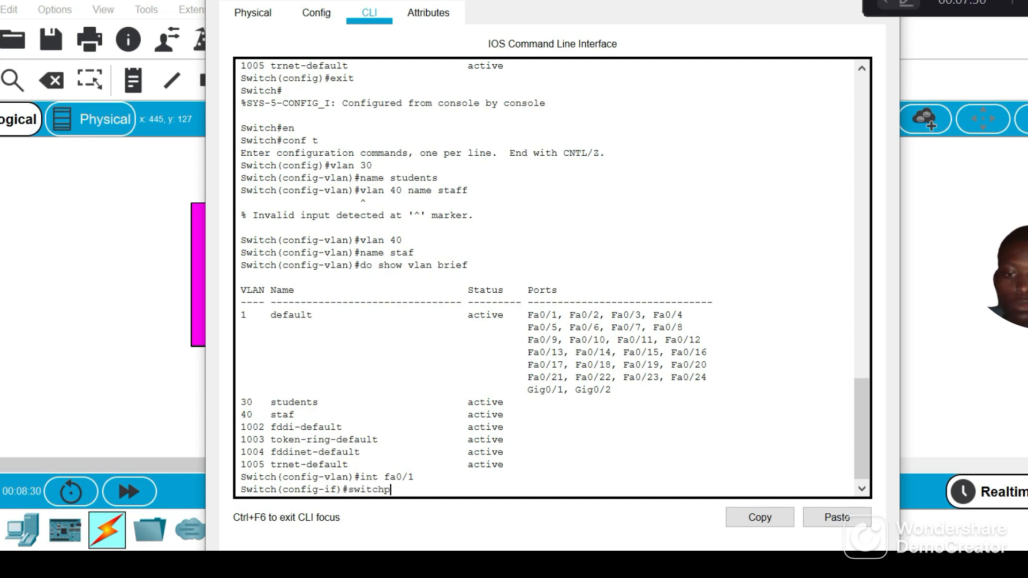
{"action": "type", "text": "ort mode "}
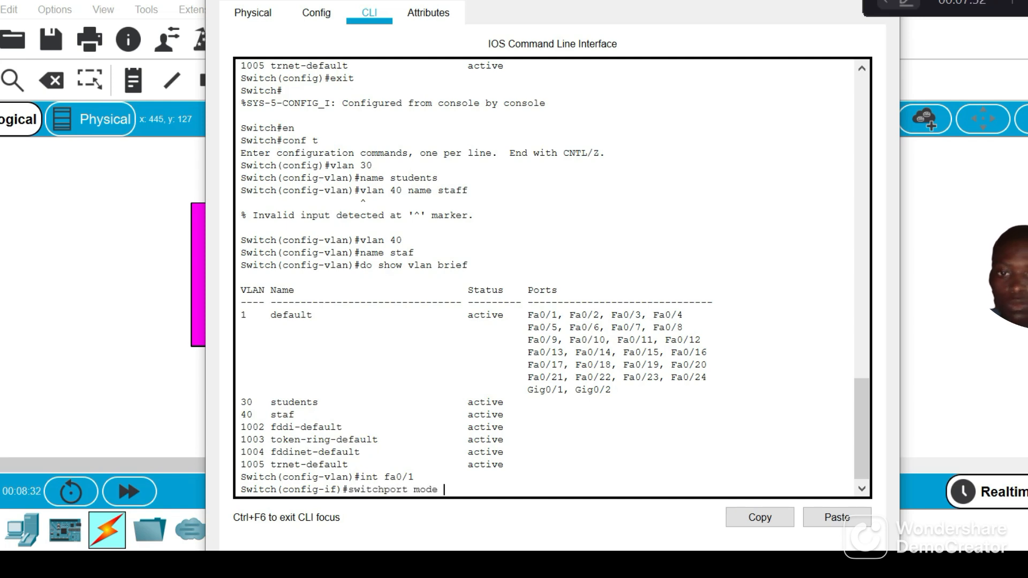
{"action": "type", "text": "access"}
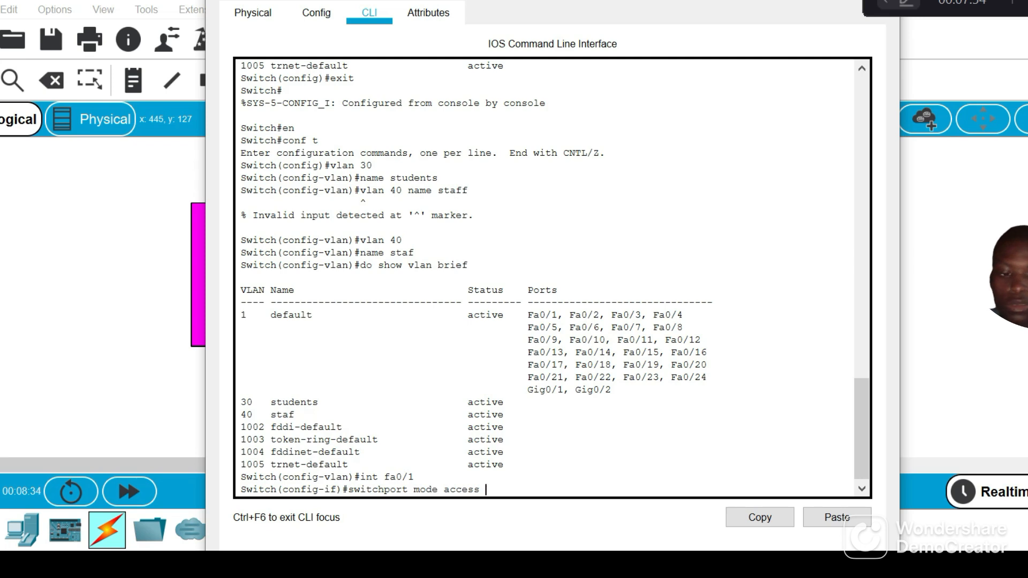
{"action": "key", "text": "Return"}
Assign interface fa0/1 to VLAN 30 with switchport access vlan 30, checking the topology before entering the VLAN number
{"action": "type", "text": "switc"}
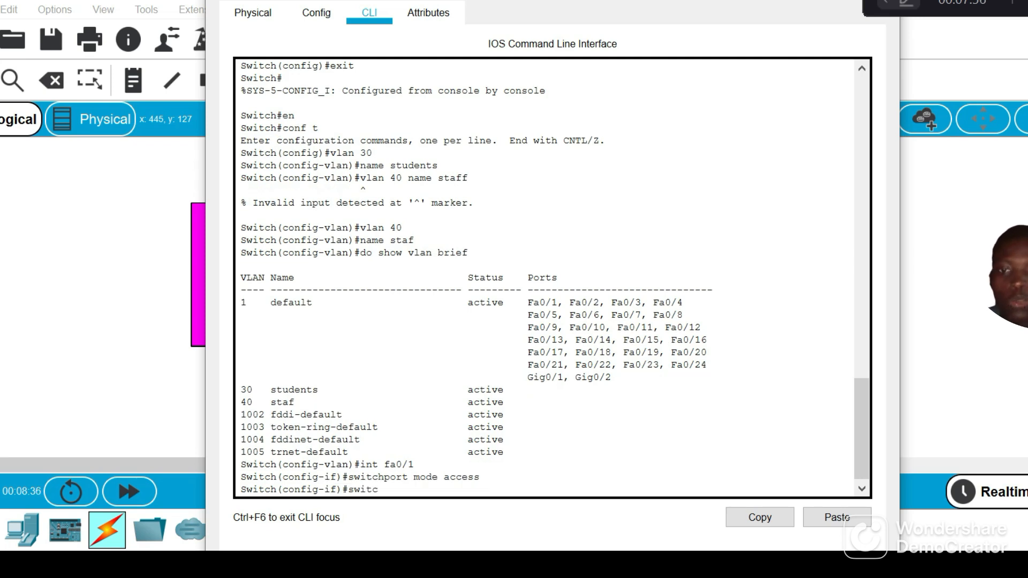
{"action": "type", "text": "hport "}
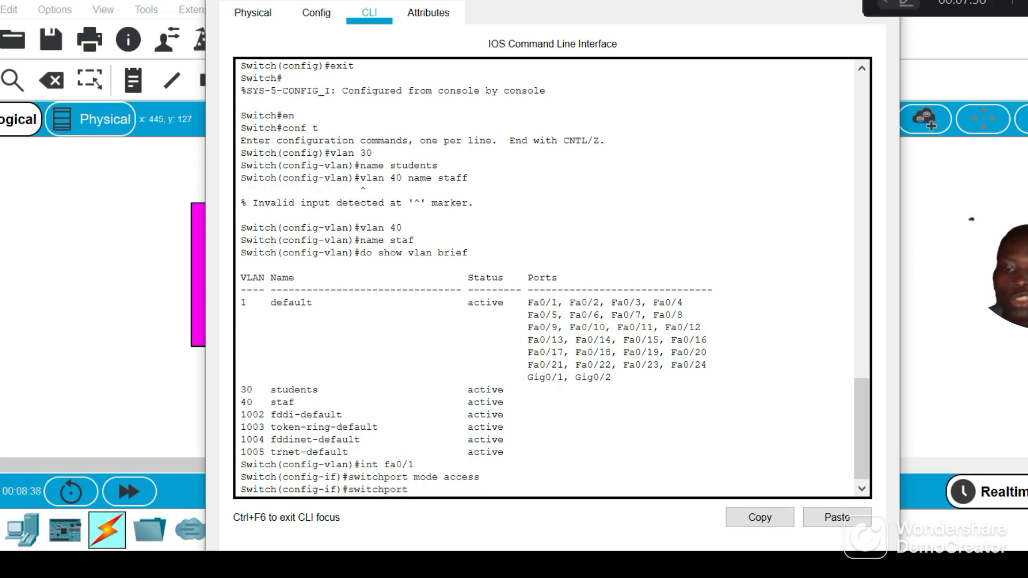
{"action": "type", "text": "access"}
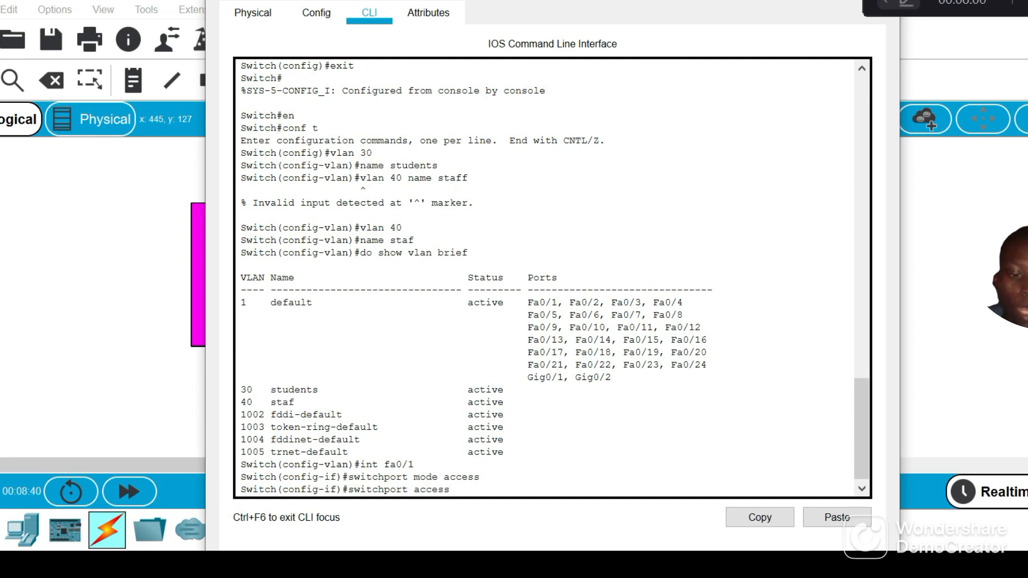
{"action": "type", "text": " vlan"}
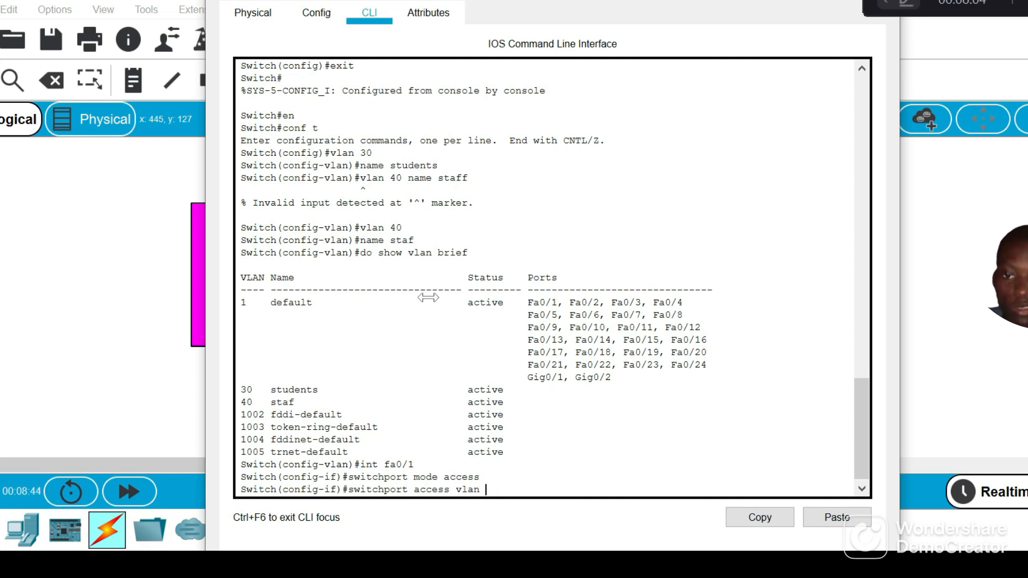
{"action": "mouse_move", "coordinate": [209, 568]}
{"action": "left_click", "coordinate": [198, 538]}
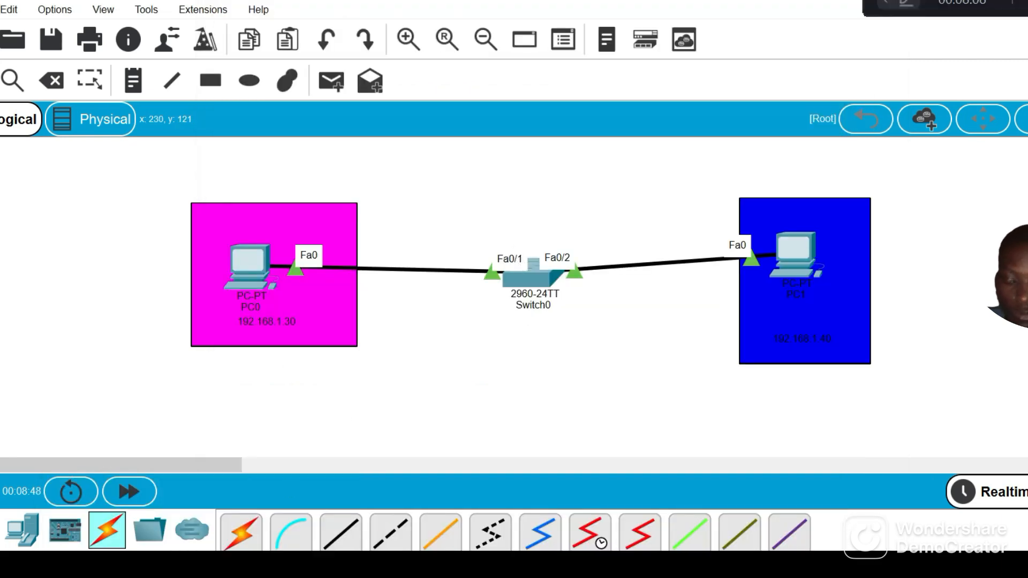
{"action": "mouse_move", "coordinate": [210, 568]}
{"action": "left_click", "coordinate": [300, 535]}
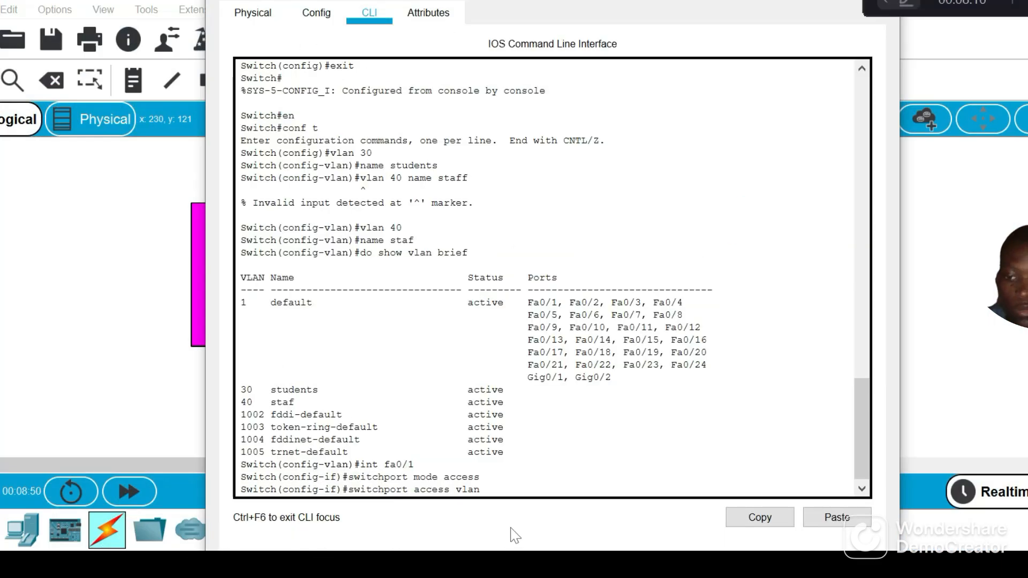
{"action": "type", "text": "30"}
{"action": "key", "text": "Return"}
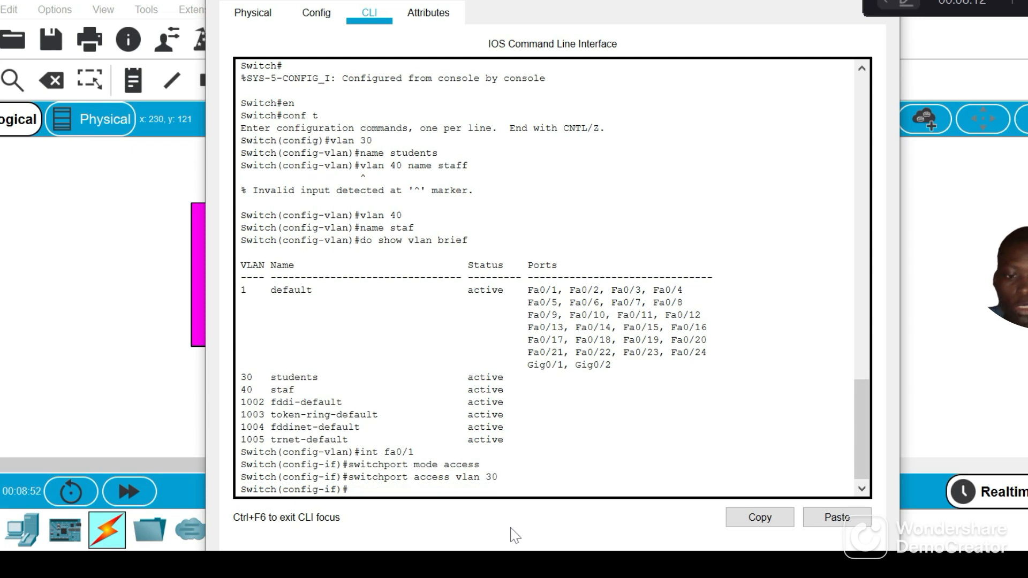
Enable interface fa0/1 on the switch with no shutdown
{"action": "type", "text": "no shutdp"}
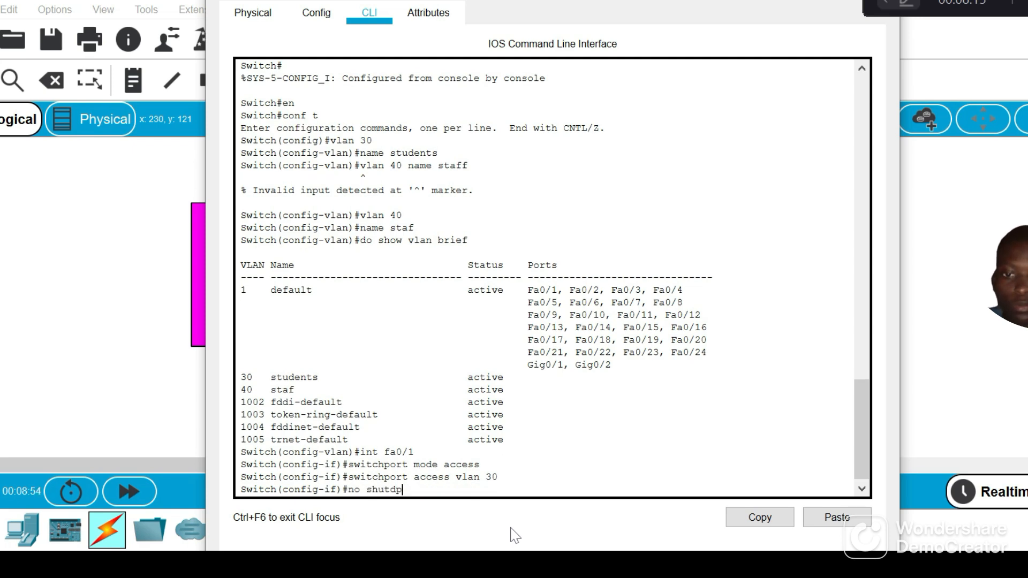
{"action": "key", "text": "BackSpace"}
{"action": "type", "text": "own"}
{"action": "key", "text": "Return"}
Enter interface fa0/2 with int fa0/2, checking the topology for the port number before completing the command
{"action": "type", "text": "int"}
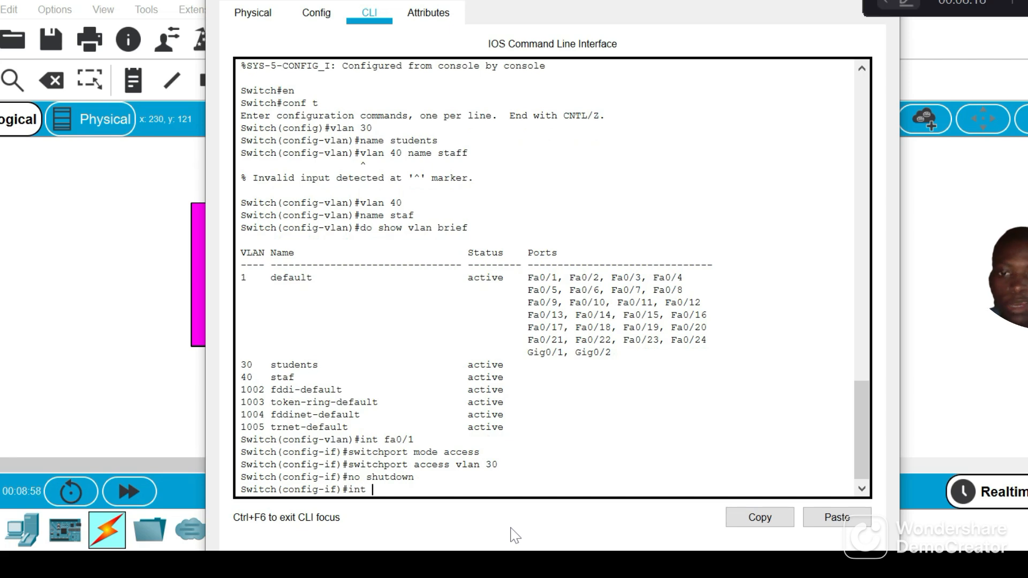
{"action": "mouse_move", "coordinate": [208, 576]}
{"action": "mouse_move", "coordinate": [144, 551]}
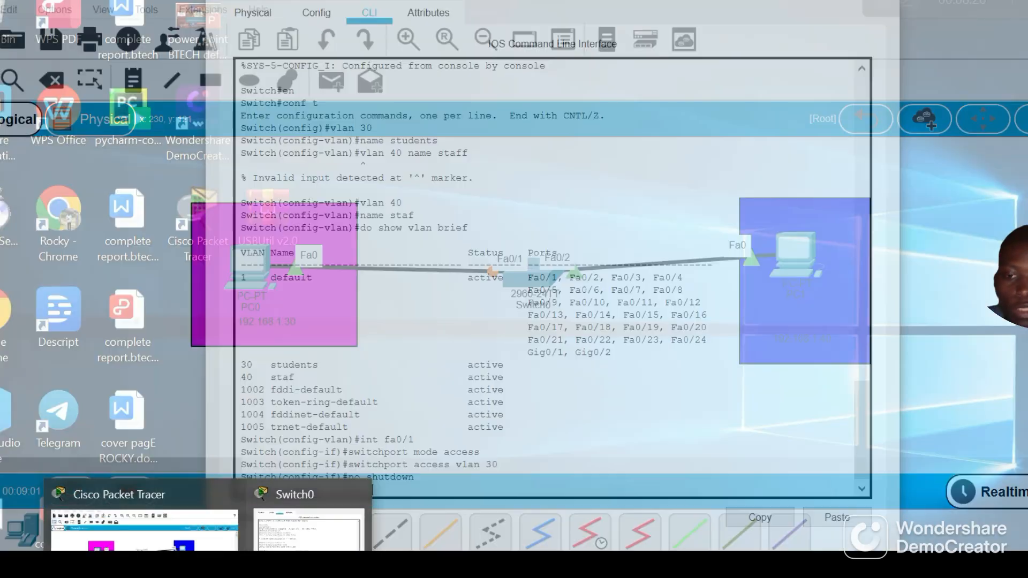
{"action": "left_click", "coordinate": [309, 531]}
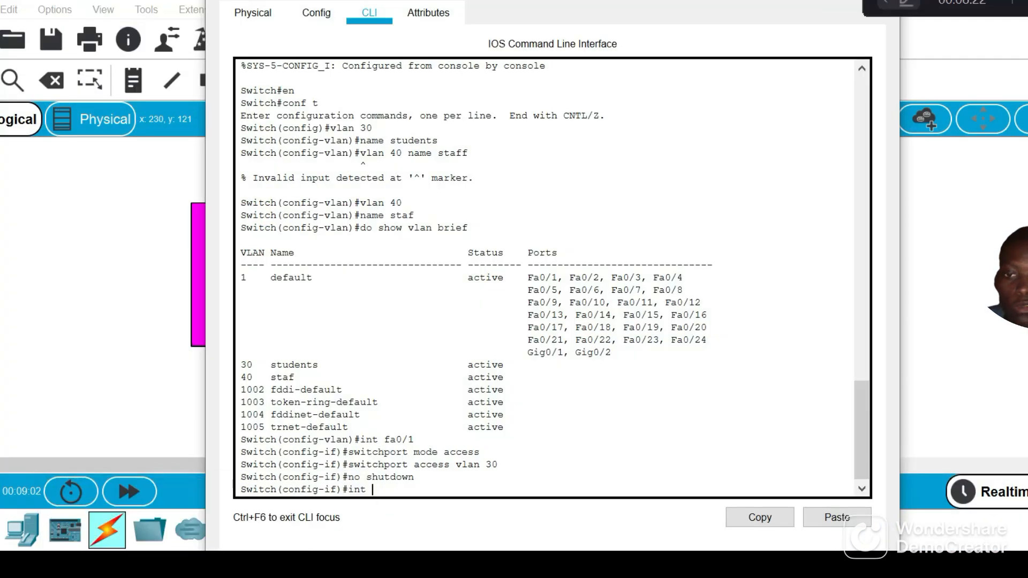
{"action": "type", "text": "fa0"}
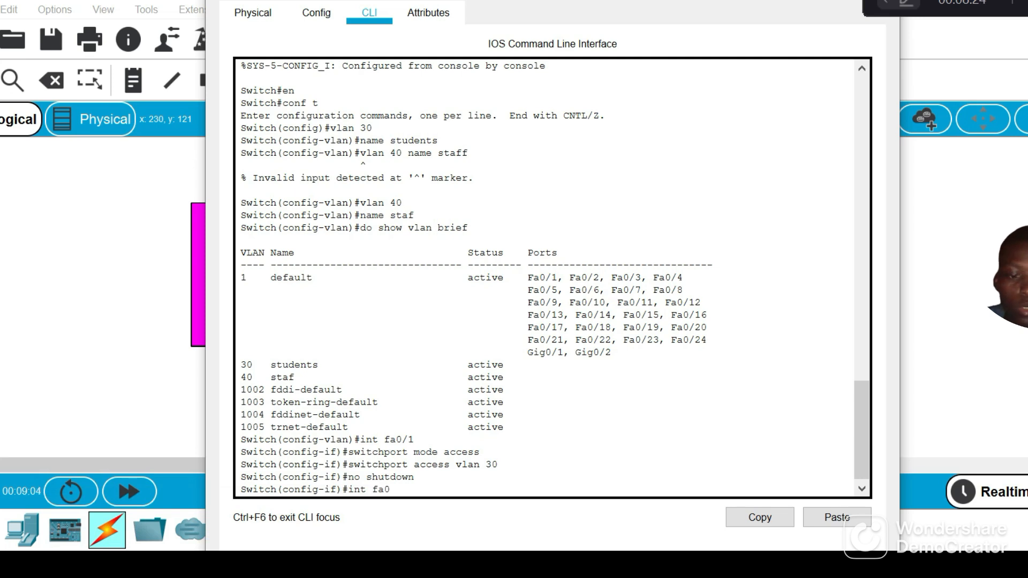
{"action": "type", "text": "/2"}
{"action": "key", "text": "Return"}
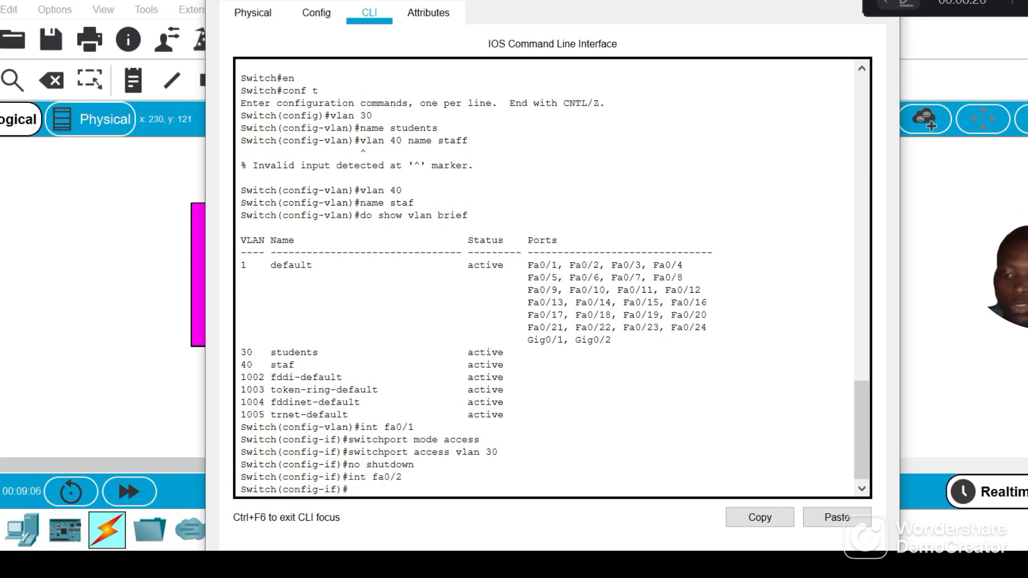
Make interface fa0/2 an access port with switchport mode access
{"action": "type", "text": "switchp"}
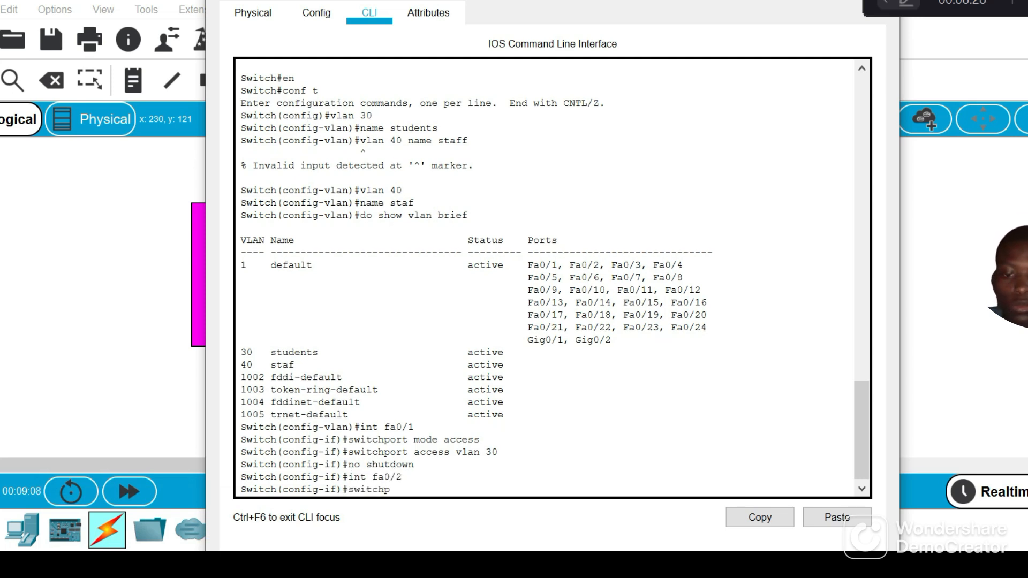
{"action": "type", "text": "ort mode"}
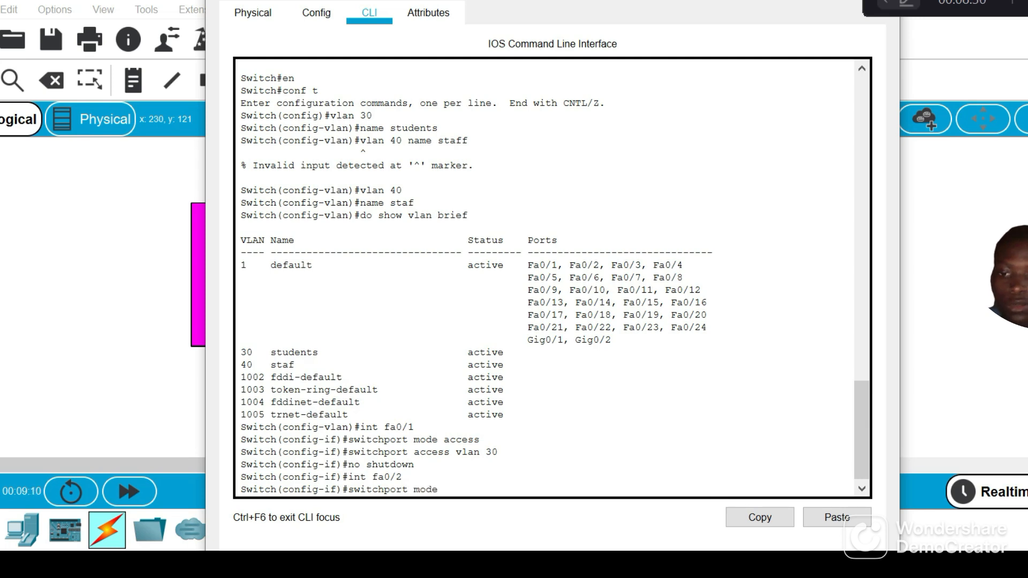
{"action": "type", "text": " accesss"}
{"action": "key", "text": "Return"}
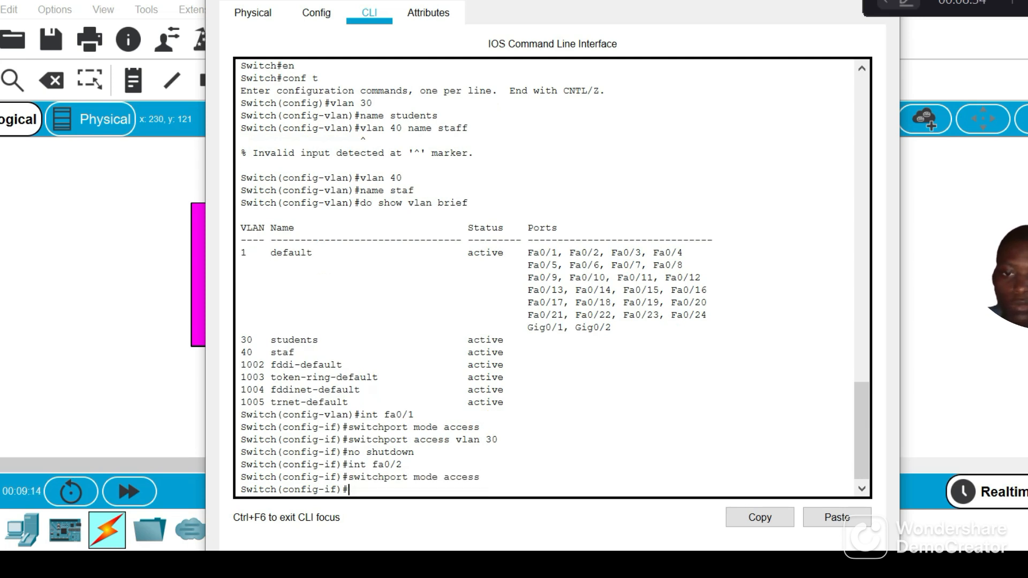
Assign interface fa0/2 to VLAN 40 with switchport access vlan 40 and enable it with no shutdown
{"action": "type", "text": "switch"}
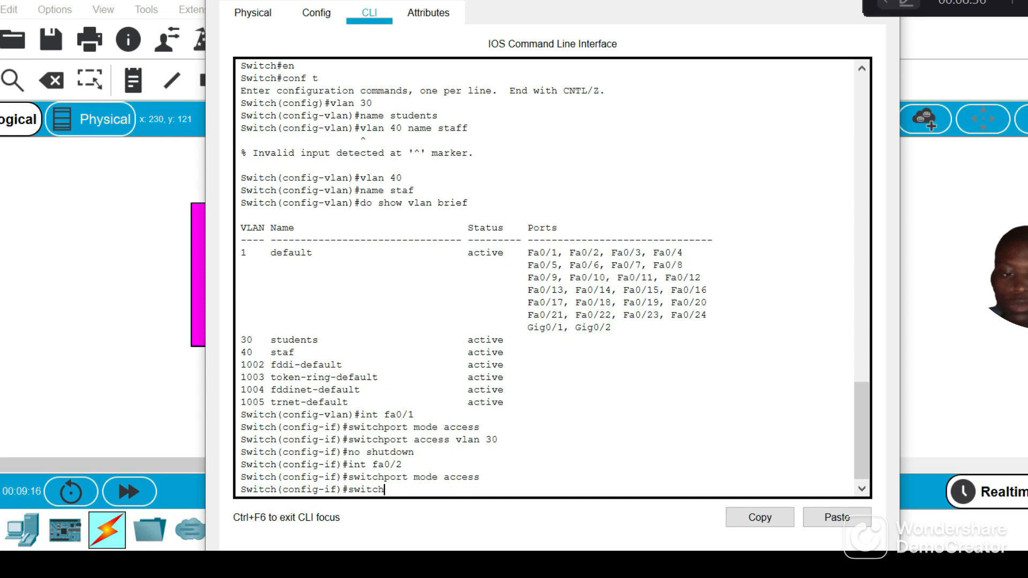
{"action": "type", "text": "port a"}
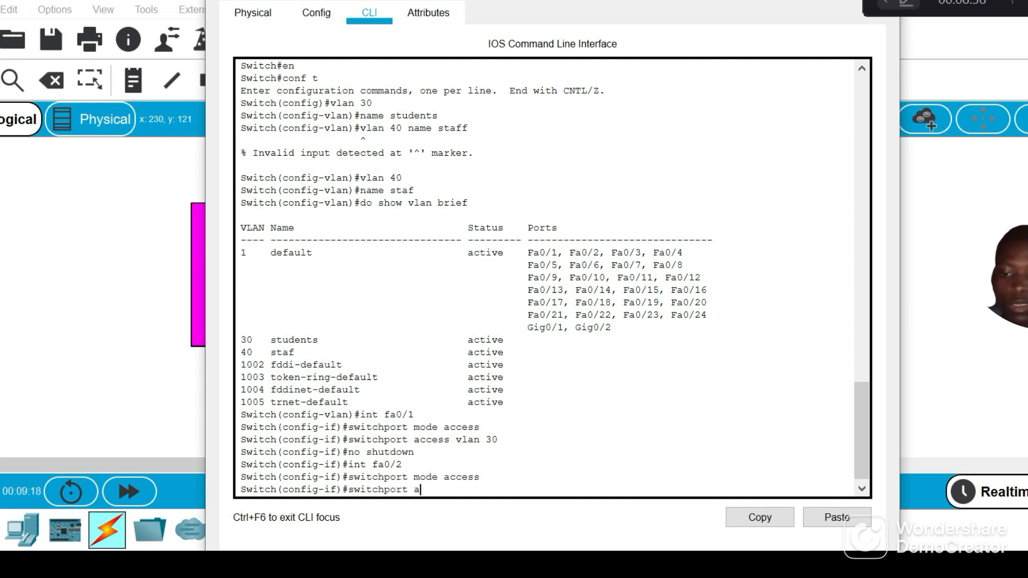
{"action": "type", "text": "ccess vl"}
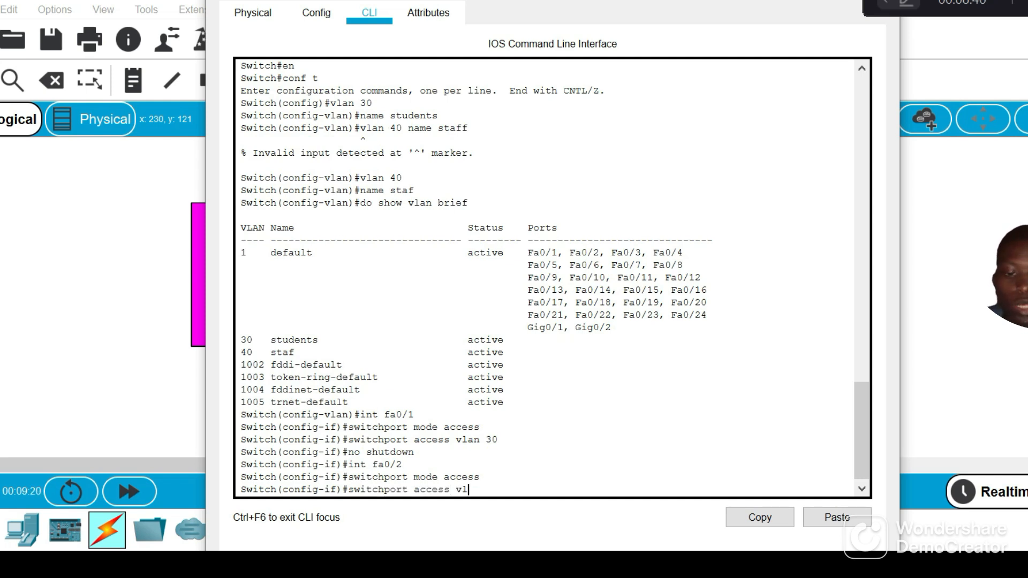
{"action": "type", "text": "an 4"}
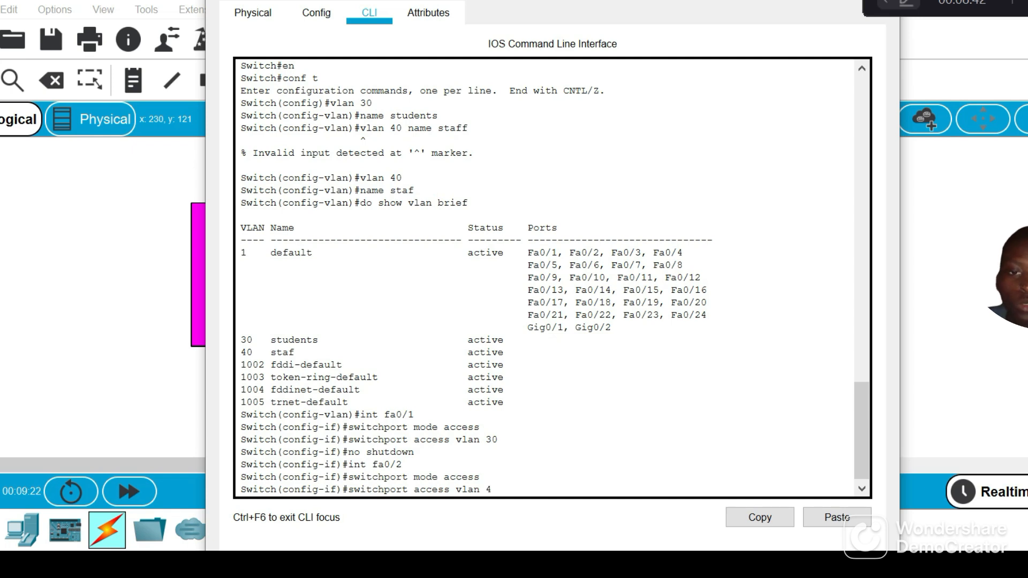
{"action": "type", "text": "0"}
{"action": "key", "text": "Return"}
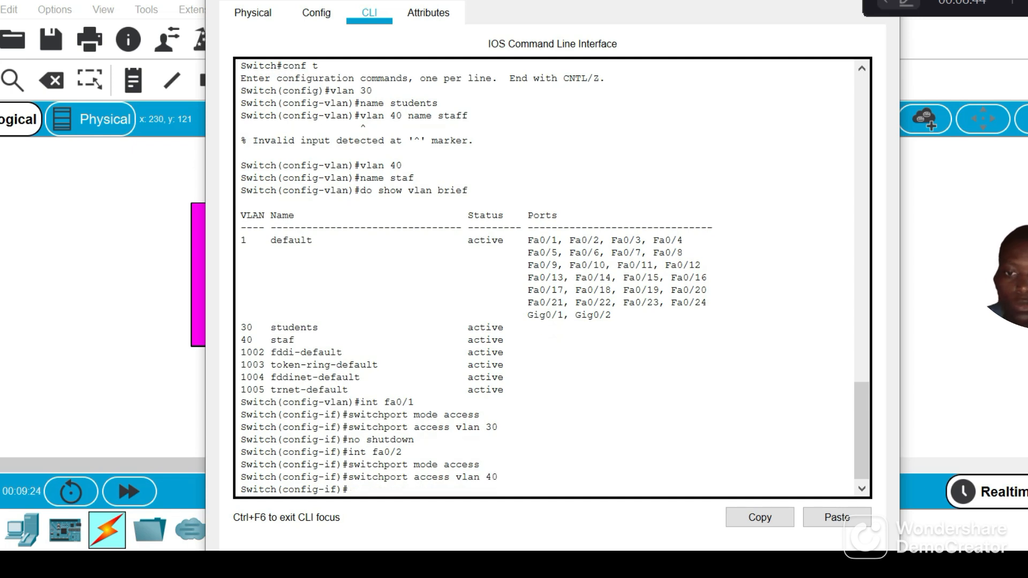
{"action": "type", "text": "no shutdown"}
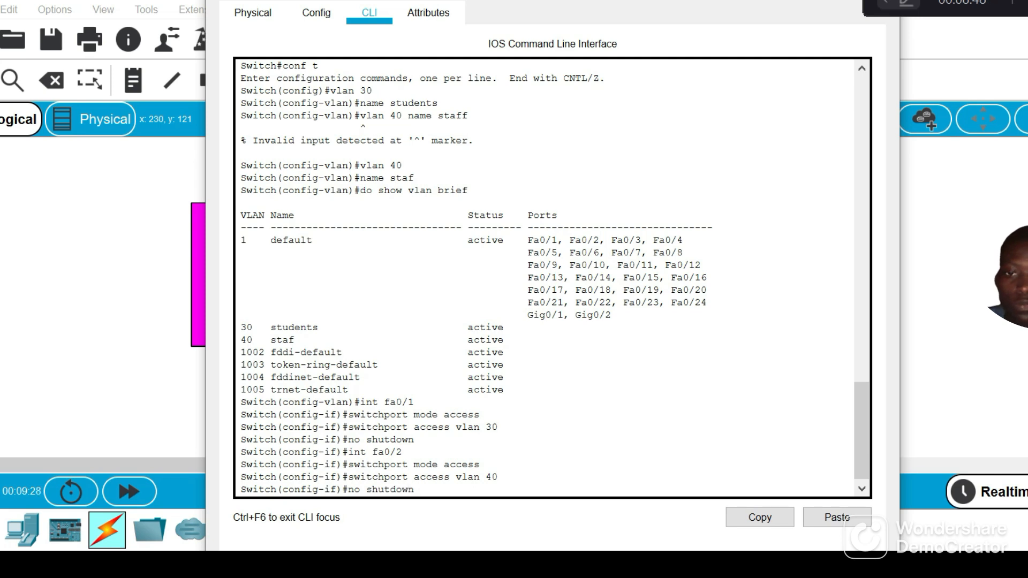
{"action": "key", "text": "Return"}
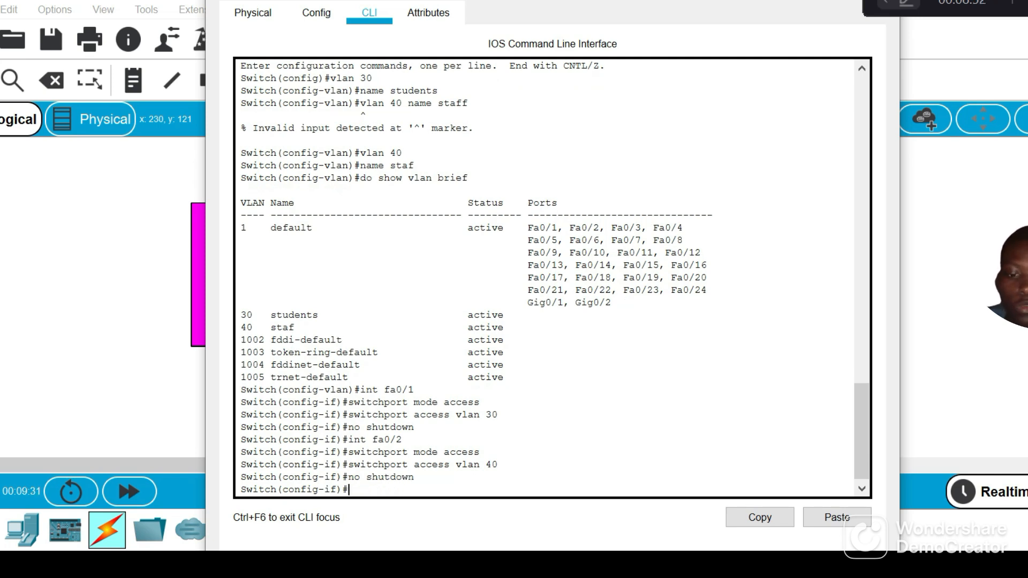
List the VLANs and their port assignments from interface configuration mode with do show vlan brief
{"action": "type", "text": "do sho"}
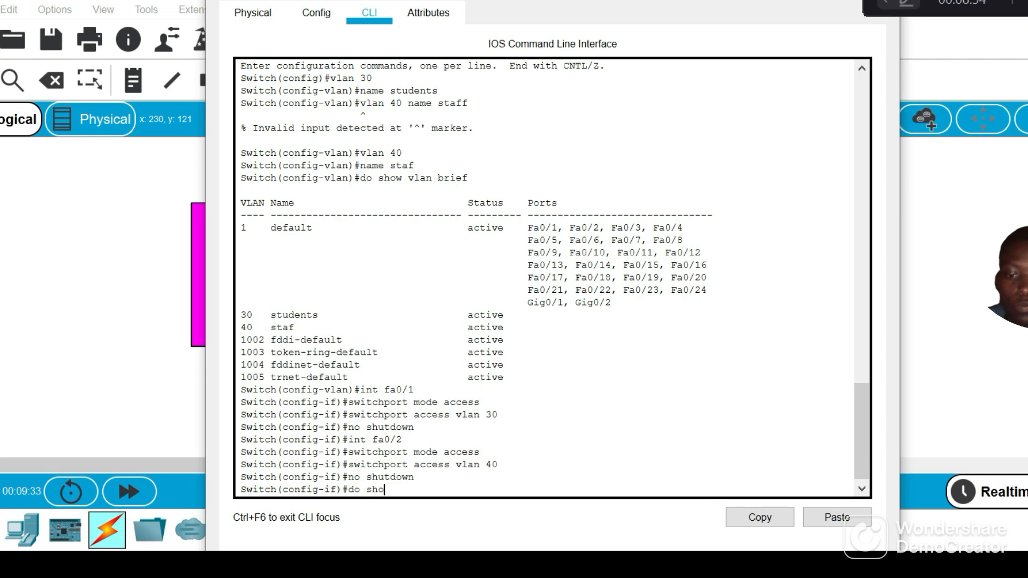
{"action": "type", "text": "w vlan brieg"}
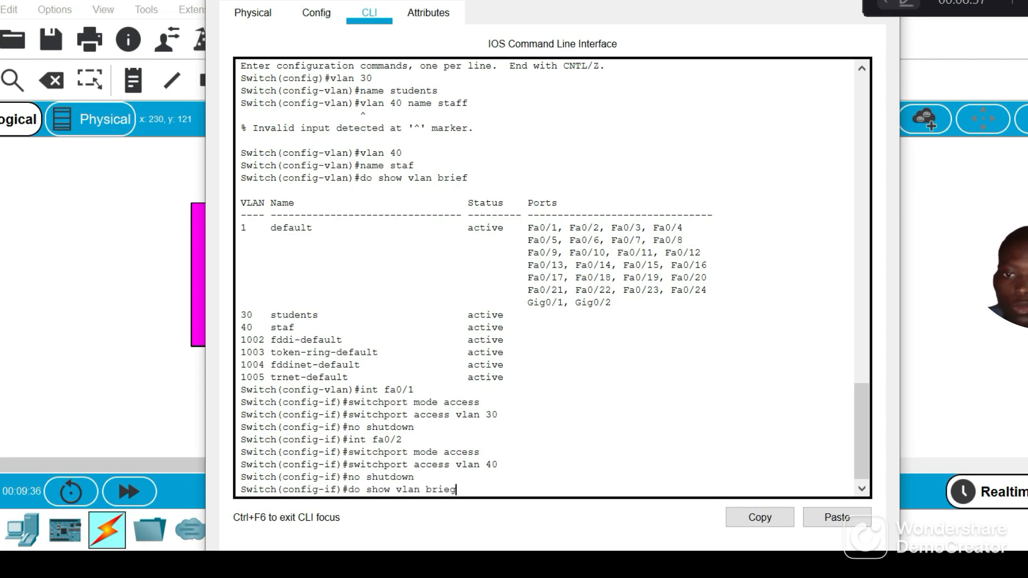
{"action": "key", "text": "BackSpace"}
{"action": "type", "text": "f"}
{"action": "key", "text": "Return"}
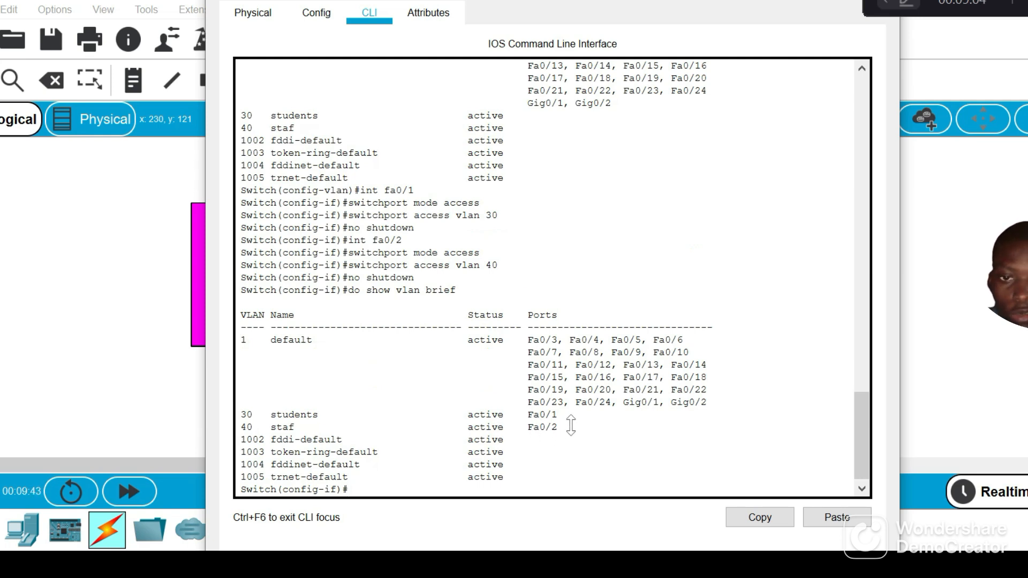
Examine the ports listed for VLAN 30 students and VLAN 40 staf in the VLAN table
{"action": "left_click_drag", "start_coordinate": [558, 416], "coordinate": [528, 416]}
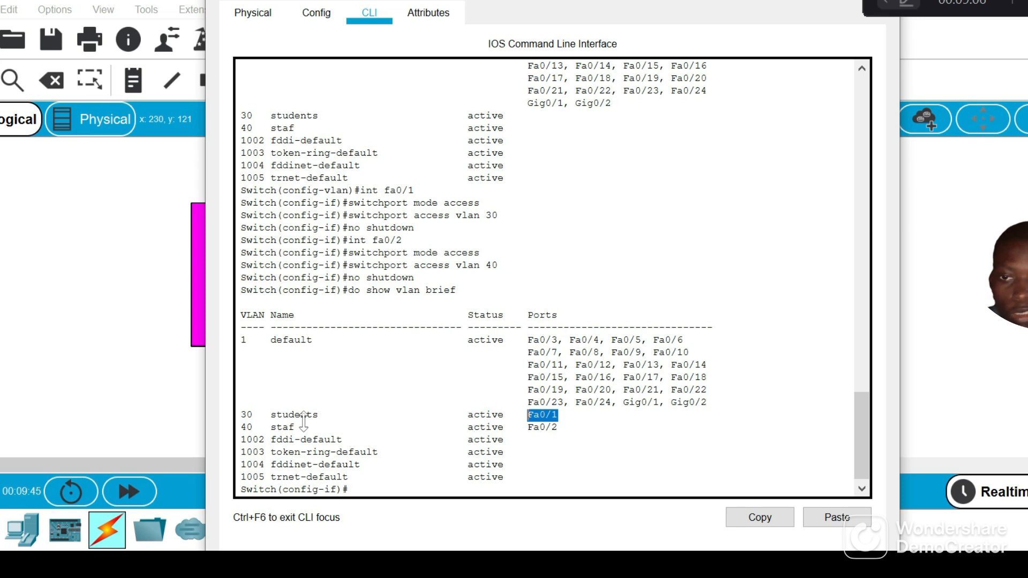
{"action": "left_click", "coordinate": [257, 422]}
{"action": "double_click", "coordinate": [258, 424]}
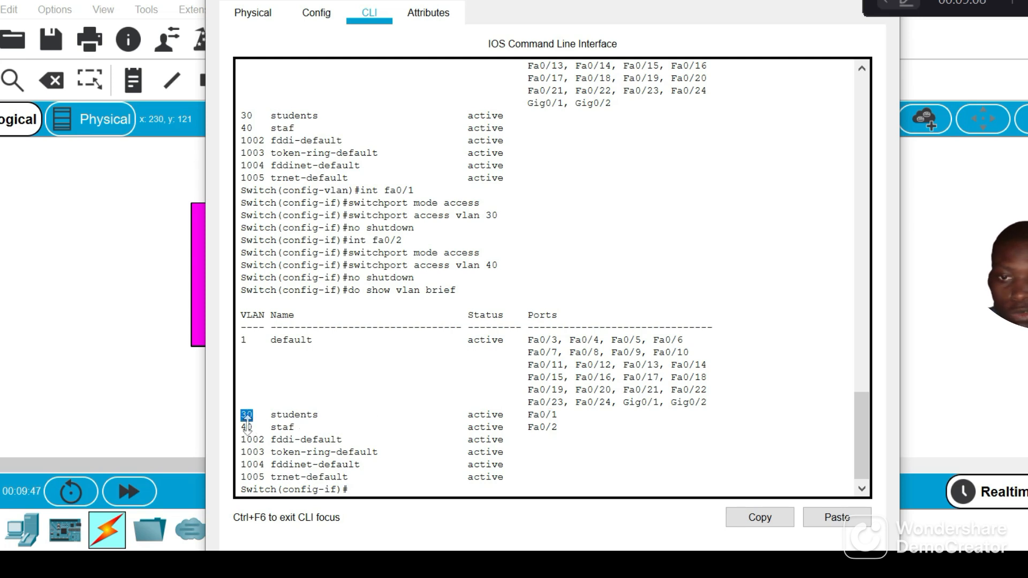
{"action": "left_click", "coordinate": [577, 443]}
{"action": "left_click_drag", "start_coordinate": [546, 443], "coordinate": [519, 443]}
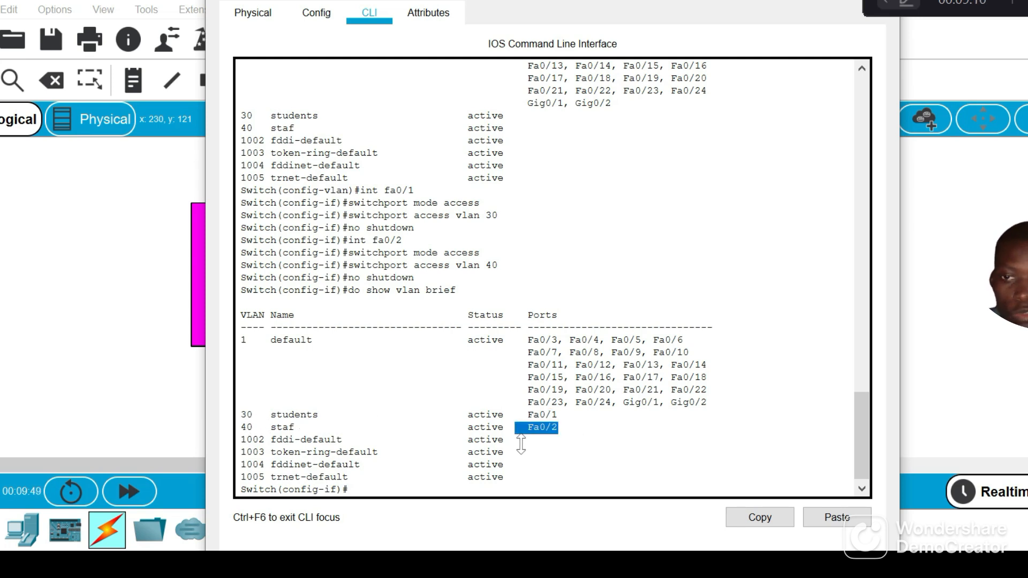
{"action": "double_click", "coordinate": [283, 437]}
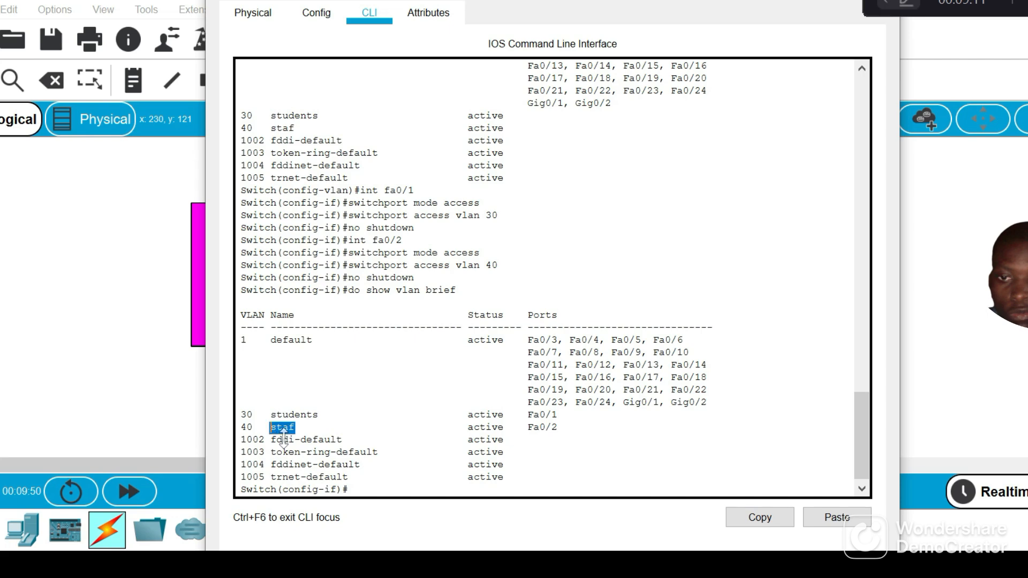
{"action": "left_click", "coordinate": [361, 417]}
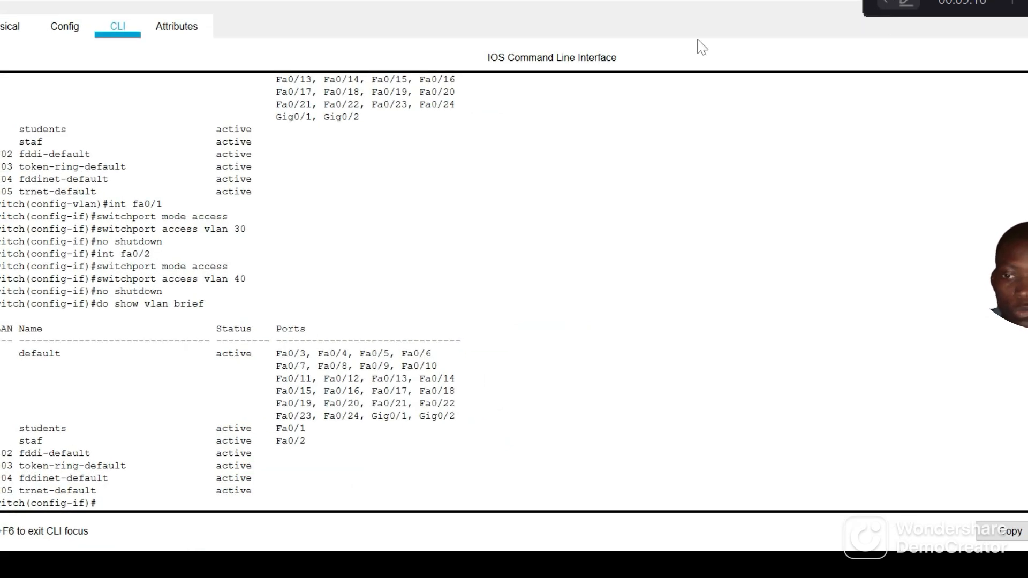
Return to the topology and open the Command Prompt on PC0
{"action": "mouse_move", "coordinate": [206, 563]}
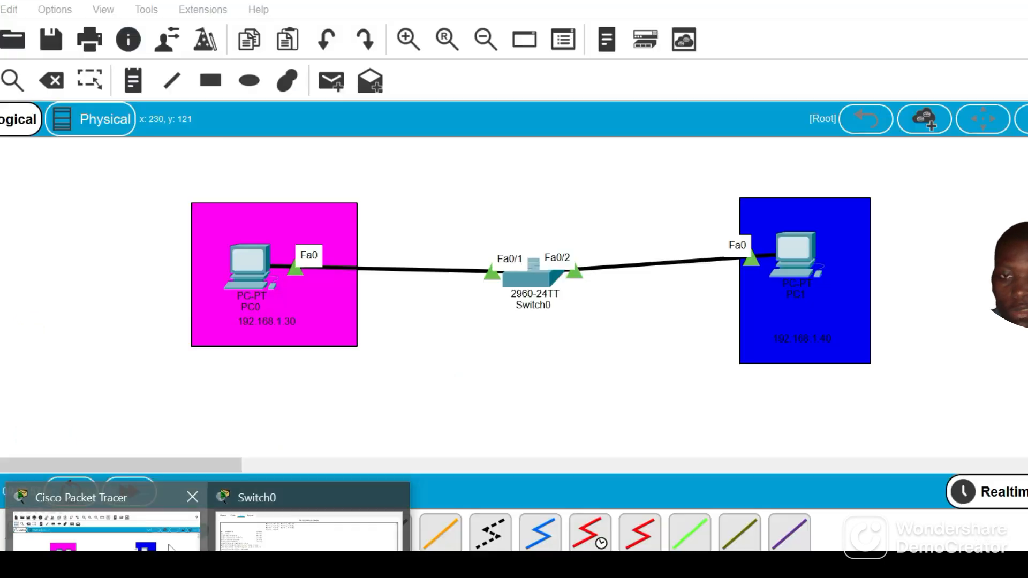
{"action": "left_click", "coordinate": [107, 530]}
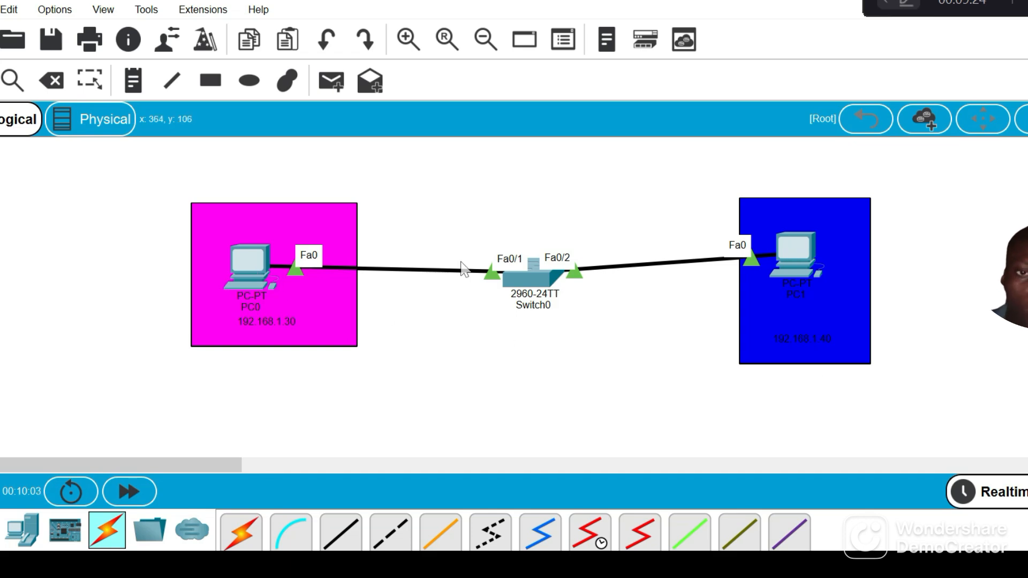
{"action": "left_click", "coordinate": [256, 284]}
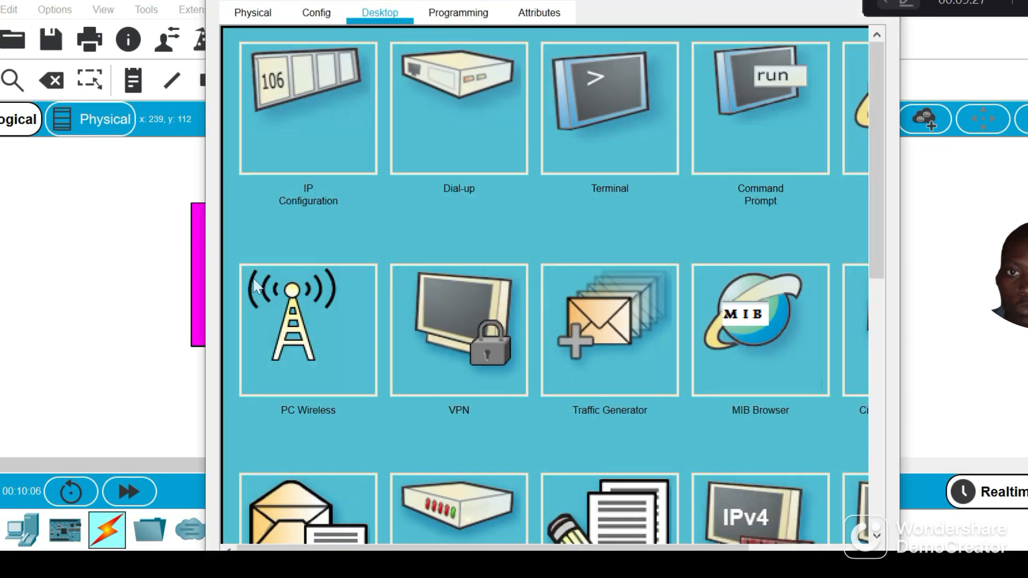
{"action": "left_click", "coordinate": [611, 127]}
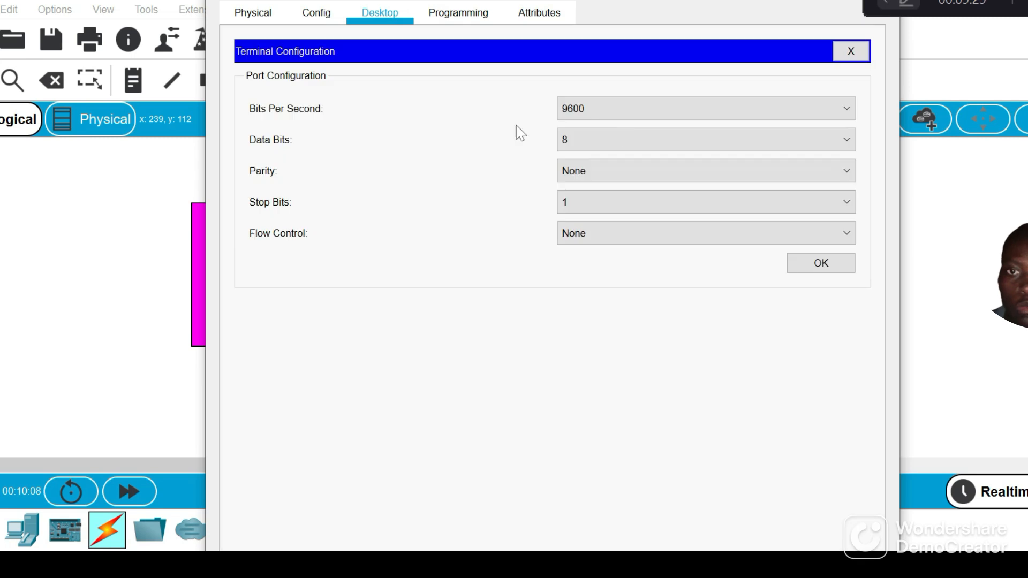
{"action": "left_click", "coordinate": [852, 51]}
{"action": "left_click", "coordinate": [748, 129]}
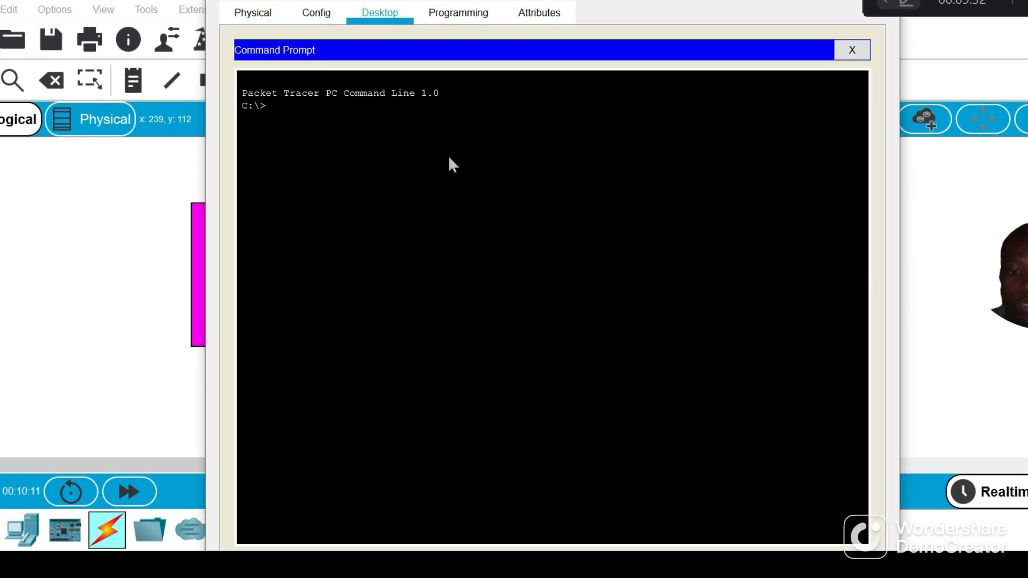
Ping 192.168.1.30 from PC0's command prompt, and move the PC0 window aside to uncover PC1 in the topology
{"action": "type", "text": "ping 192.169"}
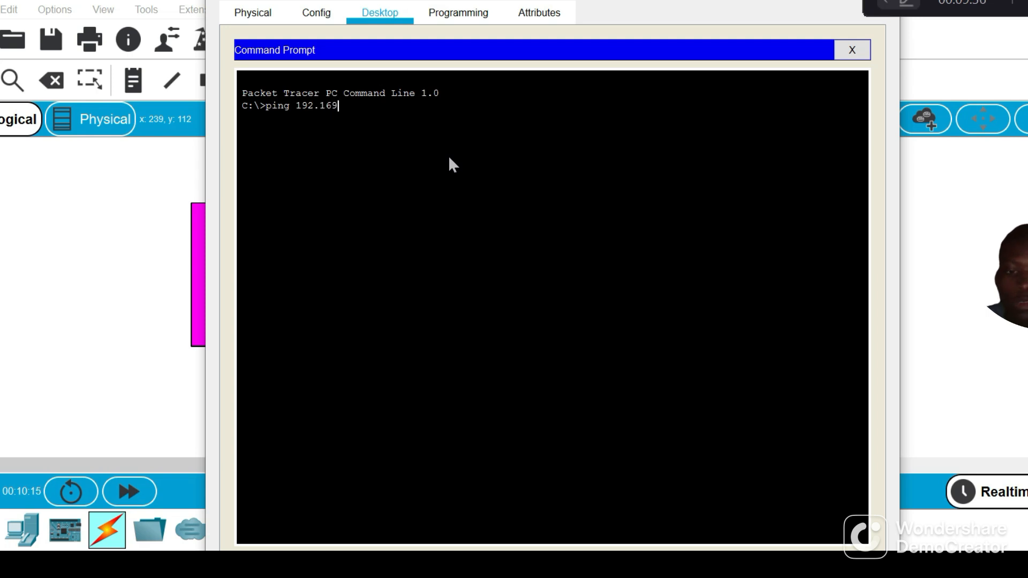
{"action": "key", "text": "BackSpace"}
{"action": "type", "text": "8.1.30"}
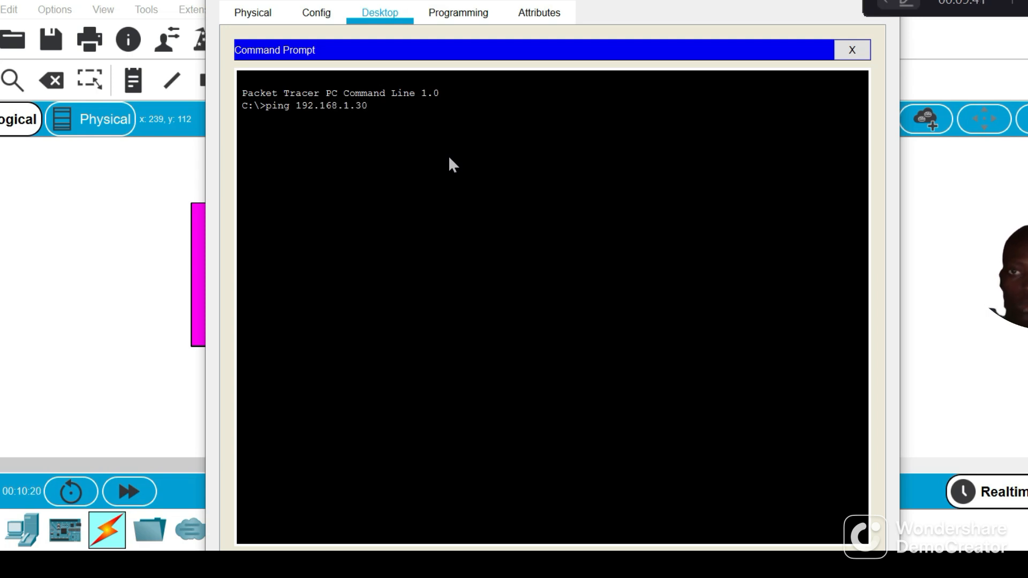
{"action": "key", "text": "Return"}
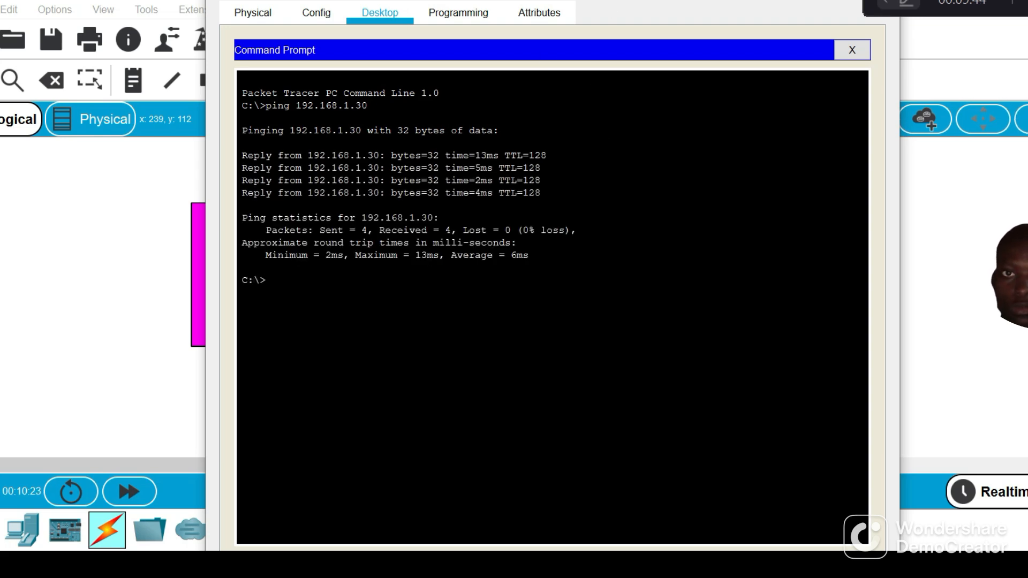
{"action": "left_click_drag", "start_coordinate": [593, 18], "coordinate": [368, 216]}
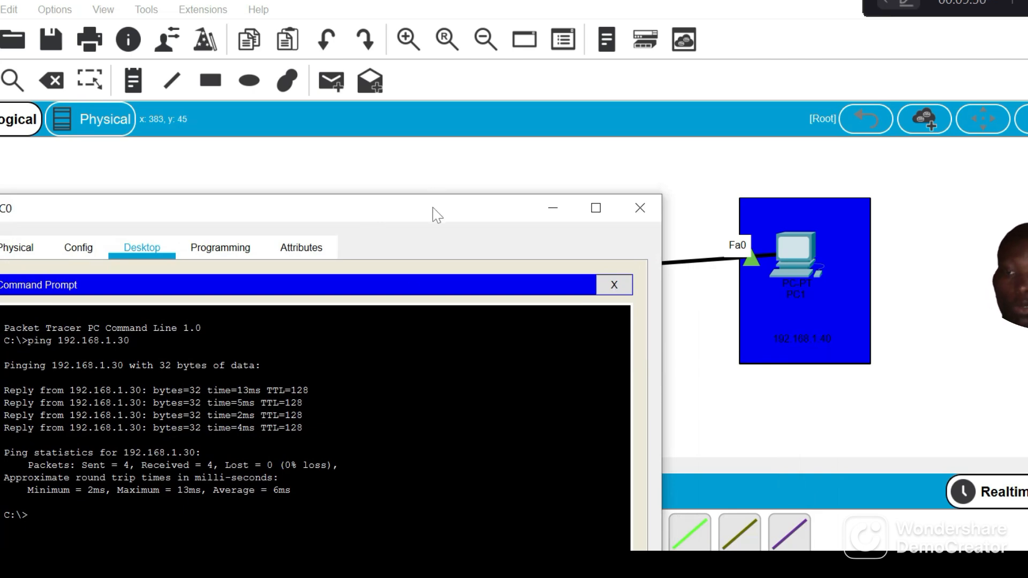
Enlarge the PC0 window and ping 192.168.1.40 from its command prompt
{"action": "left_click_drag", "start_coordinate": [433, 207], "coordinate": [867, 0]}
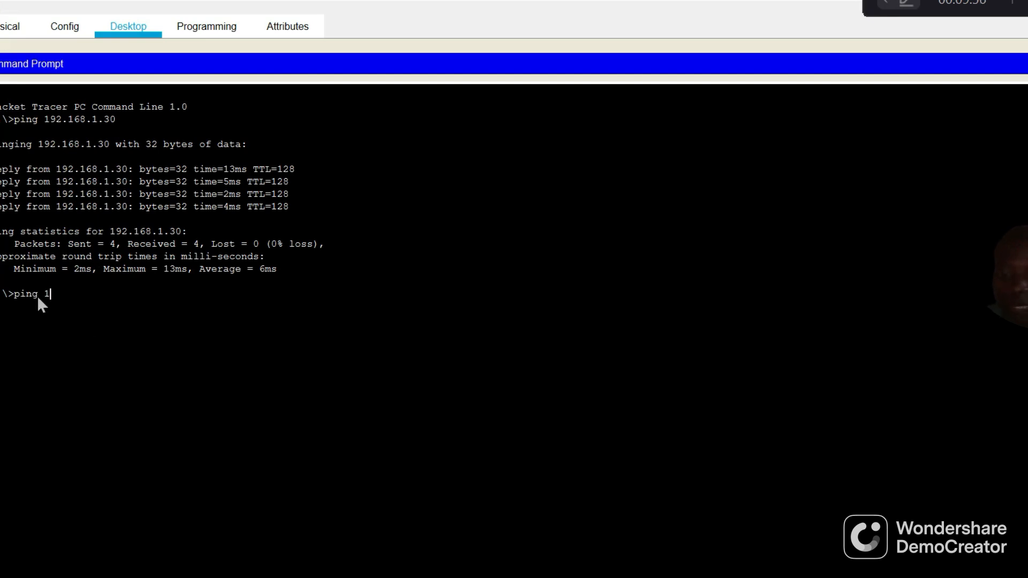
{"action": "type", "text": ".168"}
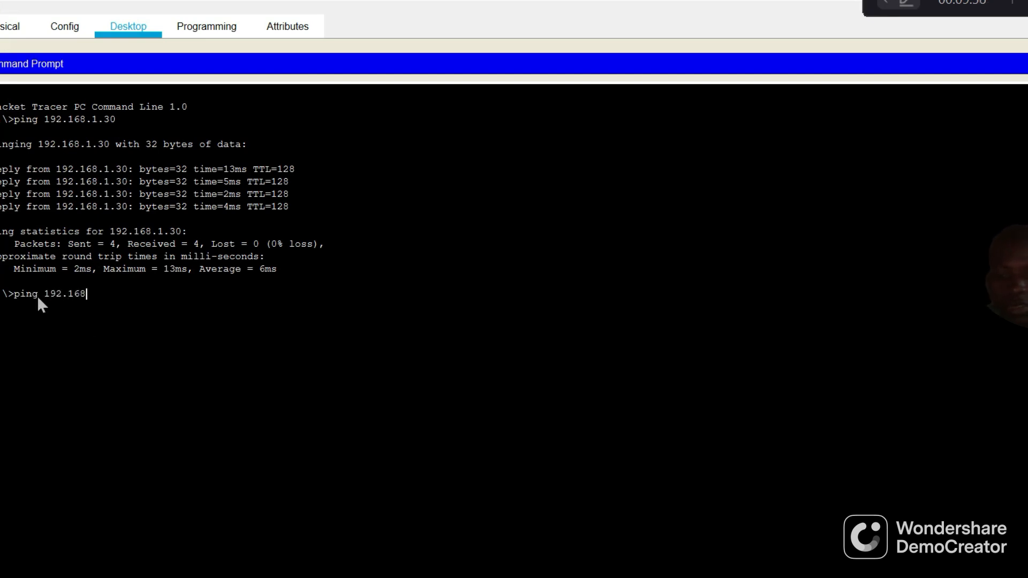
{"action": "type", "text": ".1.40"}
{"action": "key", "text": "Return"}
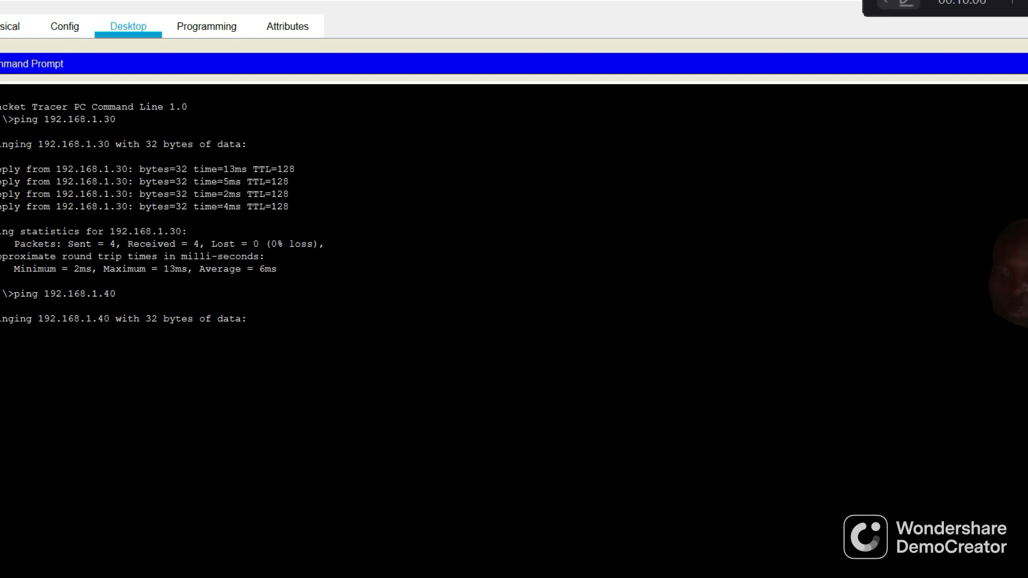
Return to the topology and reposition Switch0 so it sits roughly in line between PC0 and PC1
{"action": "mouse_move", "coordinate": [246, 566]}
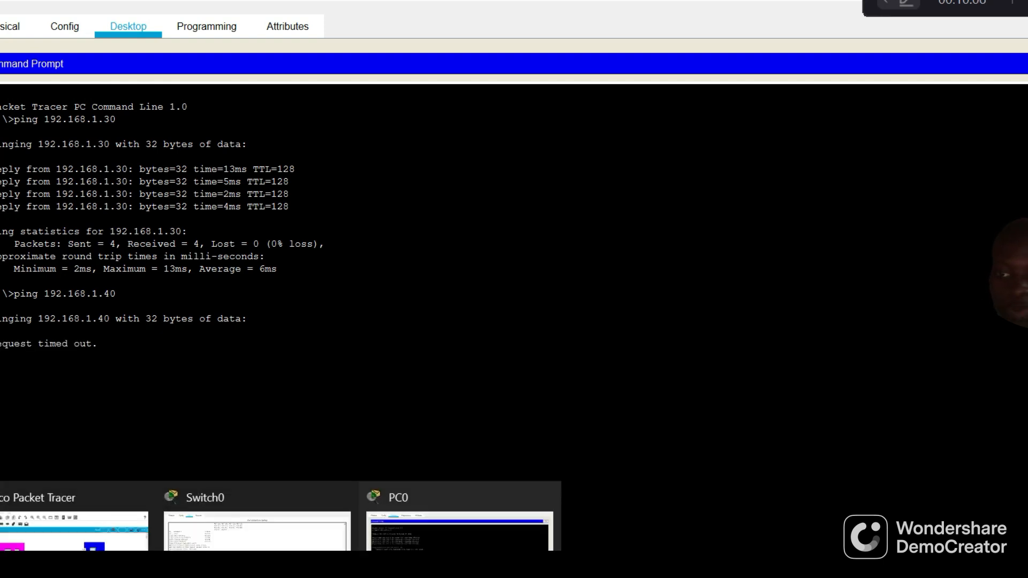
{"action": "left_click", "coordinate": [75, 527]}
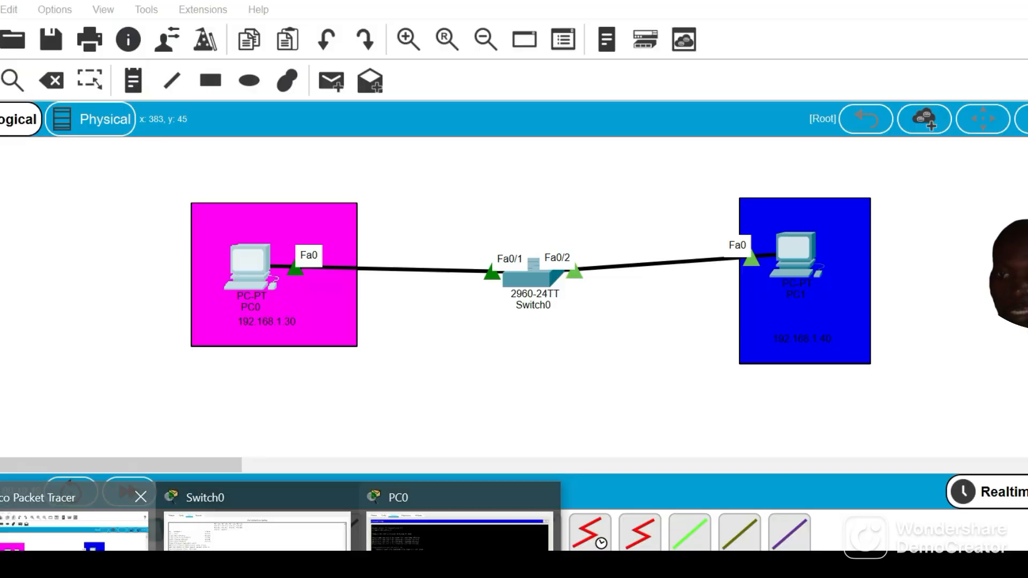
{"action": "left_click_drag", "start_coordinate": [553, 279], "coordinate": [625, 375]}
{"action": "left_click", "coordinate": [624, 374]}
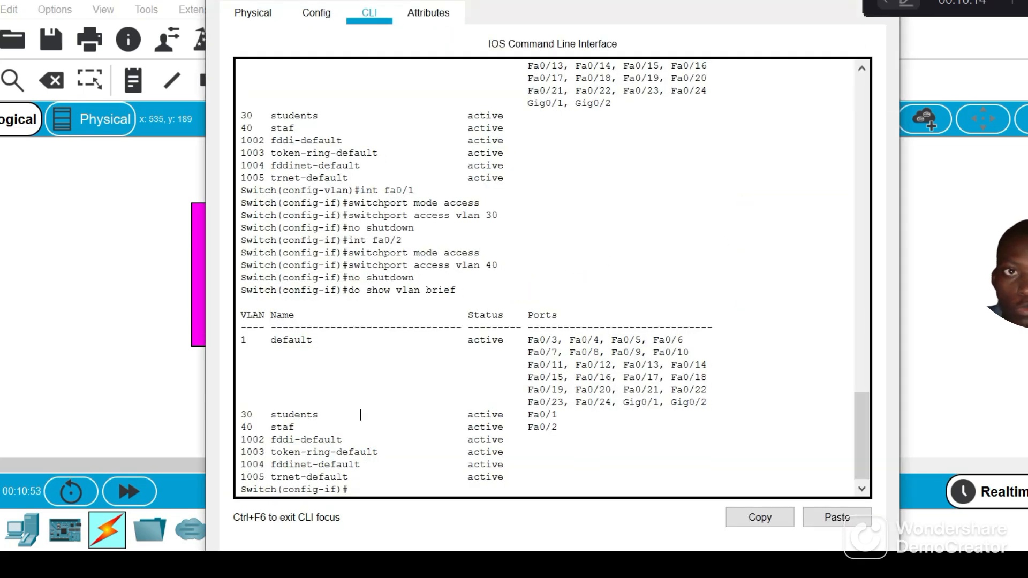
{"action": "left_click", "coordinate": [370, 565]}
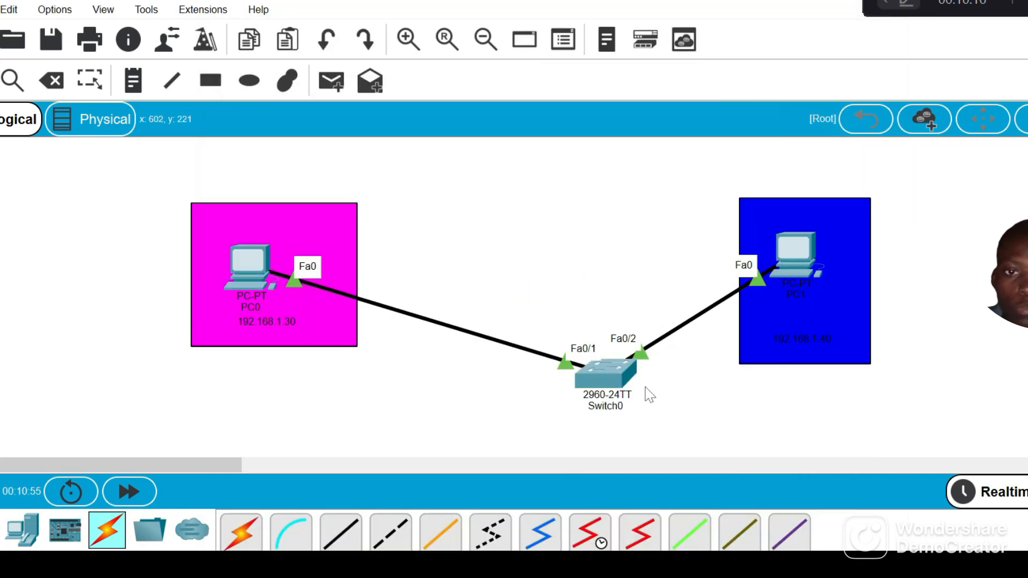
{"action": "left_click_drag", "start_coordinate": [605, 375], "coordinate": [557, 261]}
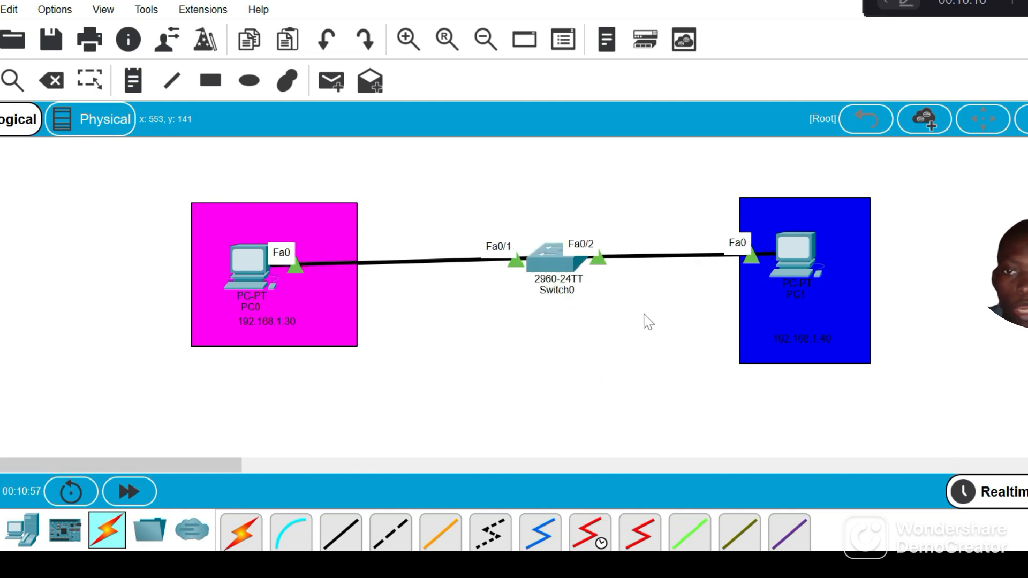